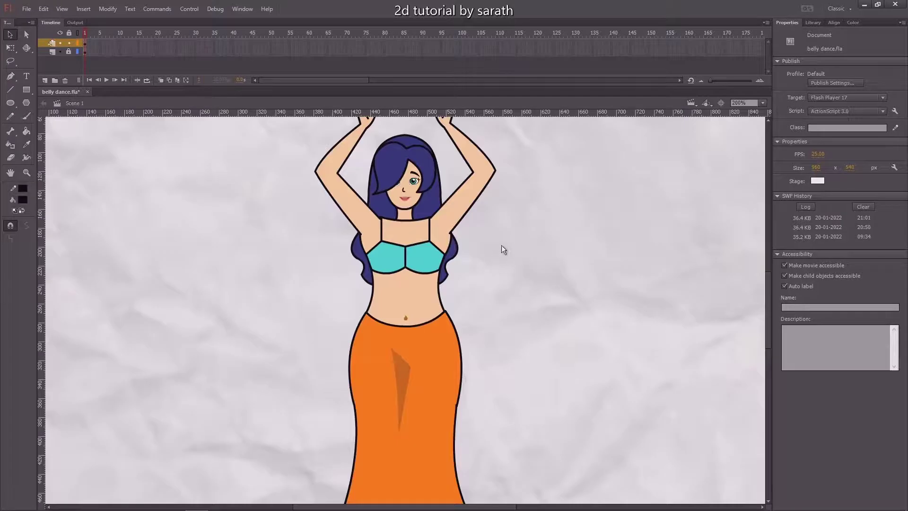
# - Move the dancer's upper body, belly, hip piece, skirt fold and lower skirt apart from one another on the stage
pyautogui.moveTo(490, 263)
pyautogui.mouseDown()
pyautogui.moveTo(486, 300)
pyautogui.moveTo(489, 177)
pyautogui.moveTo(484, 270)
pyautogui.mouseUp()
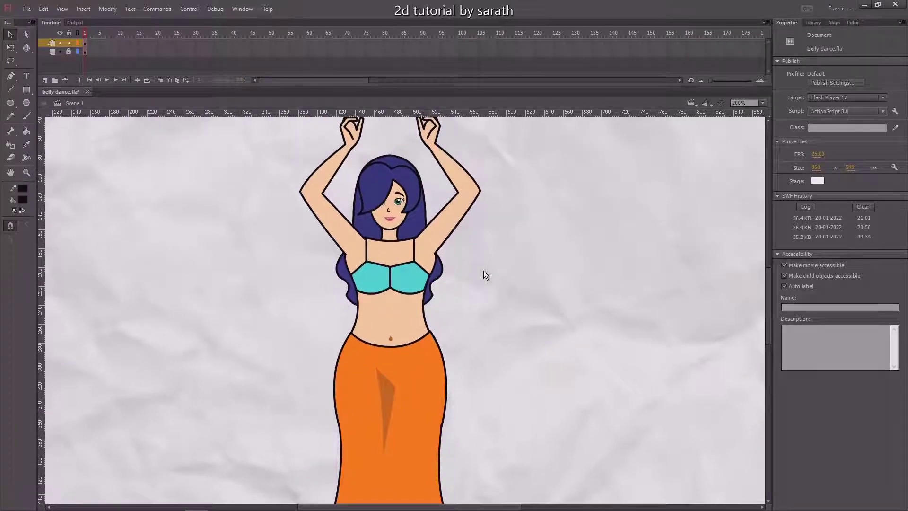
pyautogui.click(414, 269)
pyautogui.moveTo(407, 272); pyautogui.dragTo(475, 255)
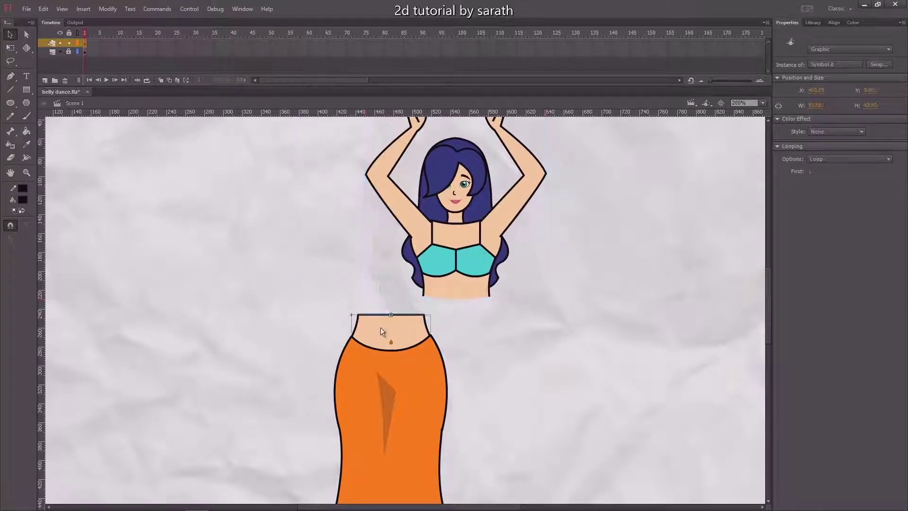
pyautogui.moveTo(370, 321); pyautogui.dragTo(305, 276)
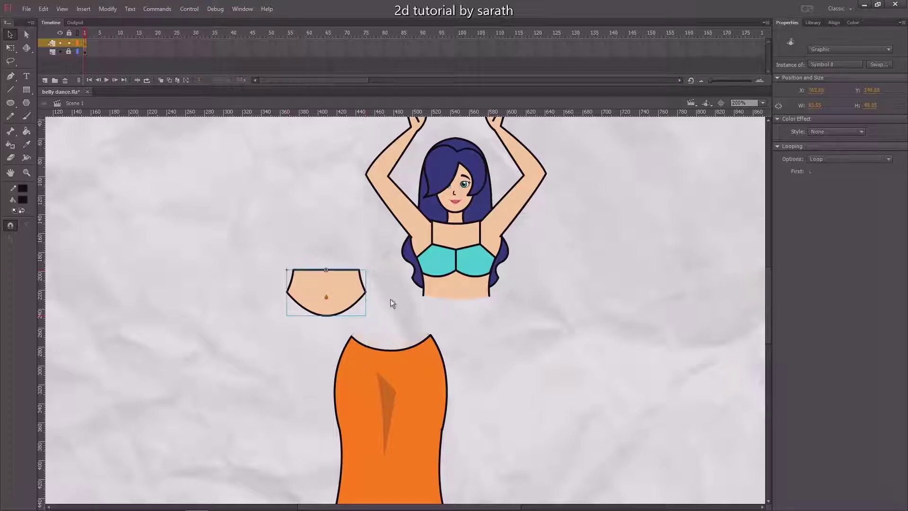
pyautogui.moveTo(436, 374); pyautogui.dragTo(527, 355)
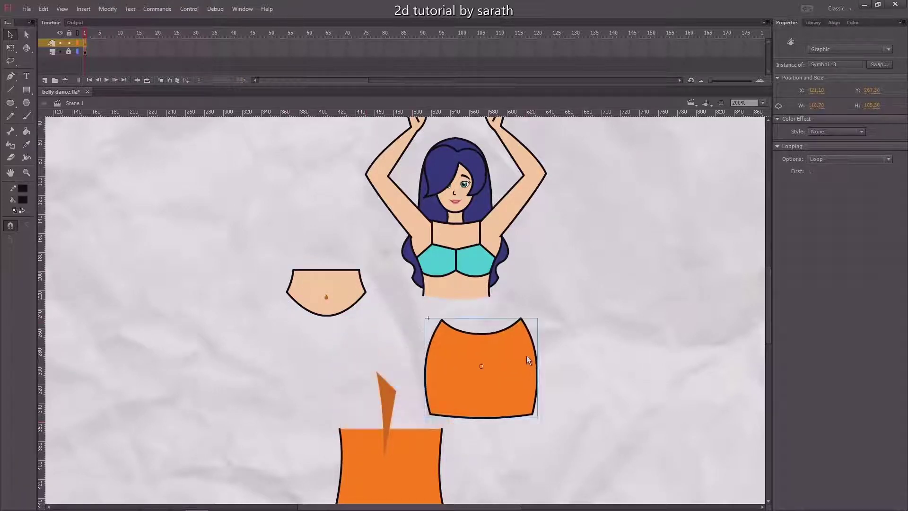
pyautogui.click(391, 387)
pyautogui.moveTo(389, 409); pyautogui.dragTo(429, 397)
pyautogui.scroll(-3, 559, 316)
pyautogui.click(410, 385)
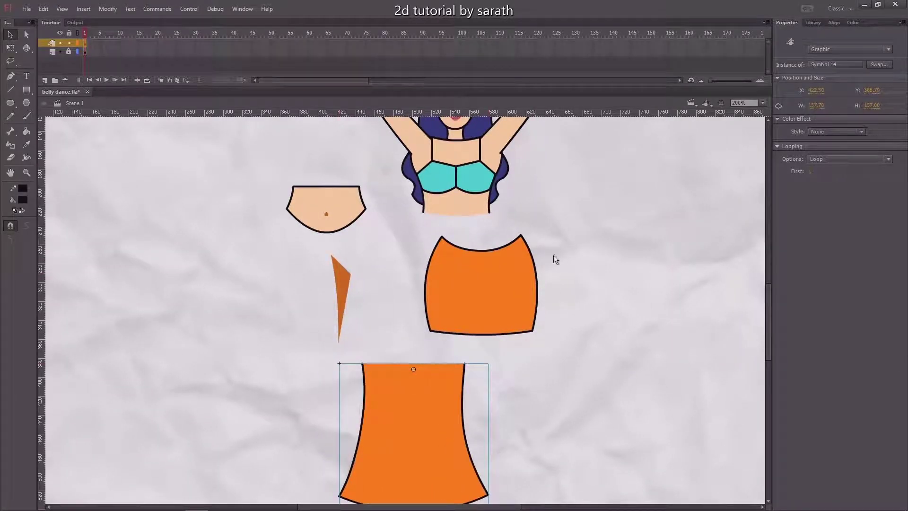
# - Undo all the part moves so the dancer is reassembled in her original pose
pyautogui.hotkey('ctrl', '-')
pyautogui.hotkey('ctrl', 'z')
pyautogui.hotkey('ctrl', 'z')
pyautogui.hotkey('ctrl', 'z')
pyautogui.hotkey('ctrl', 'z')
pyautogui.hotkey('ctrl', 'z')
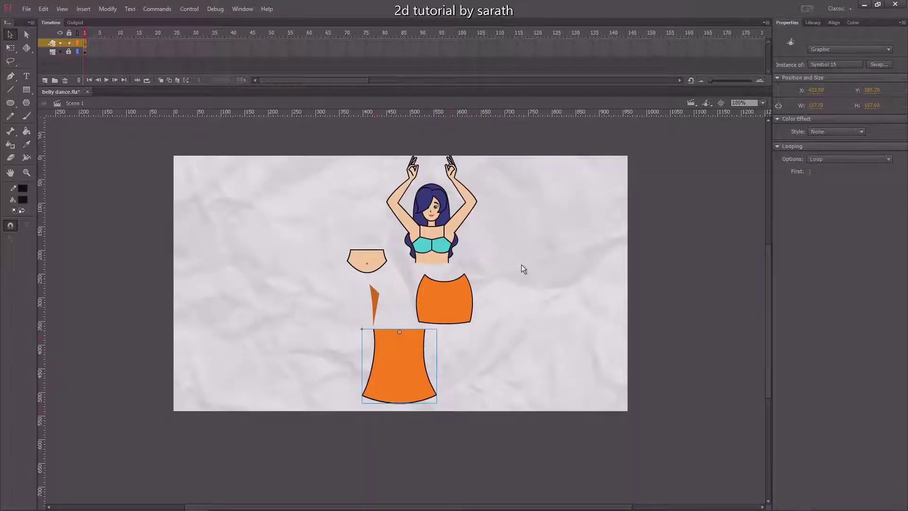
pyautogui.hotkey('ctrl', 'z')
pyautogui.hotkey('ctrl', 'z')
pyautogui.hotkey('ctrl', 'z')
pyautogui.hotkey('ctrl', 'z')
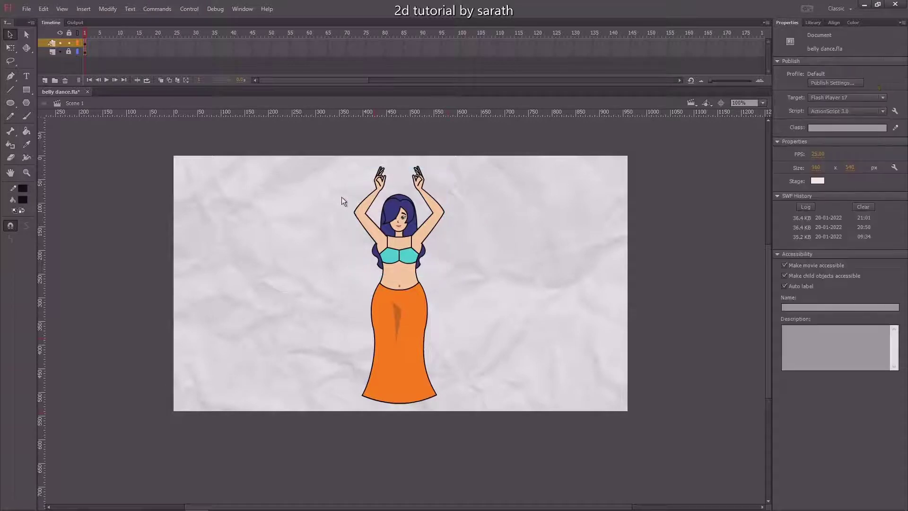
# - Convert all the dancer's parts together into a single graphic symbol
pyautogui.moveTo(317, 182); pyautogui.dragTo(461, 396)
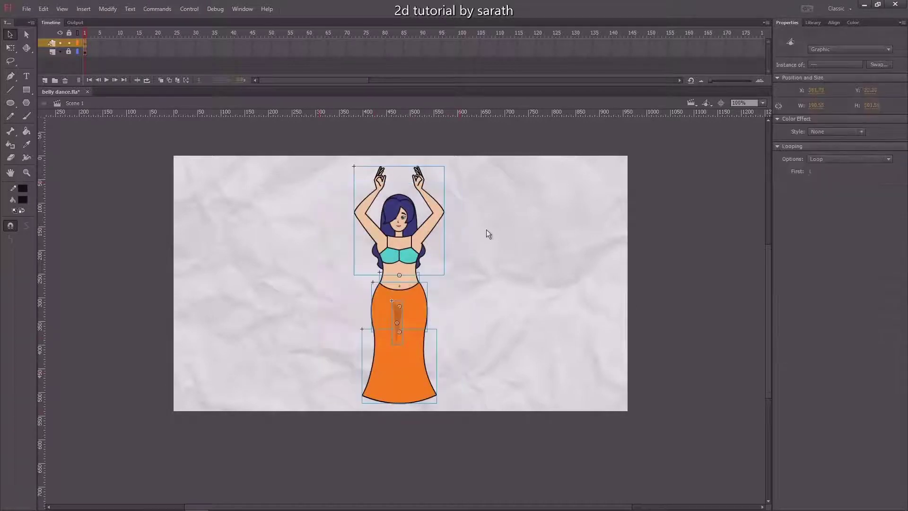
pyautogui.press('F8')
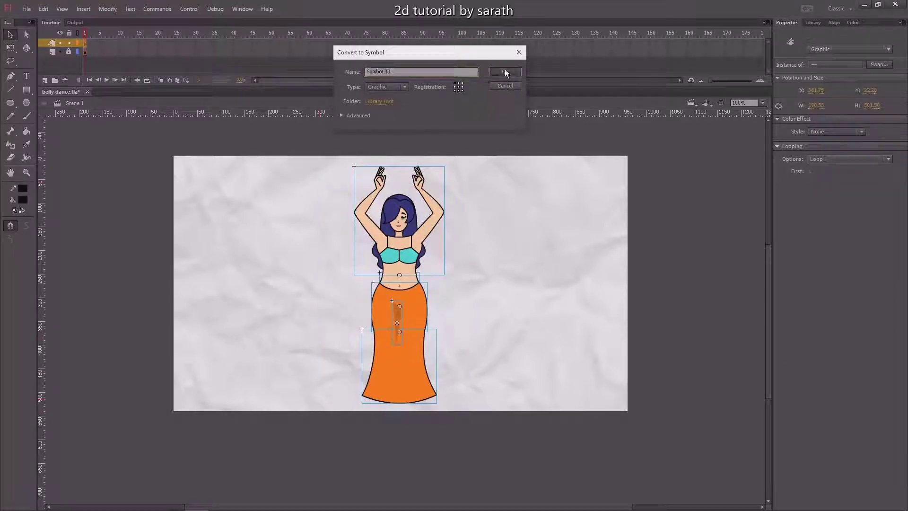
pyautogui.click(504, 72)
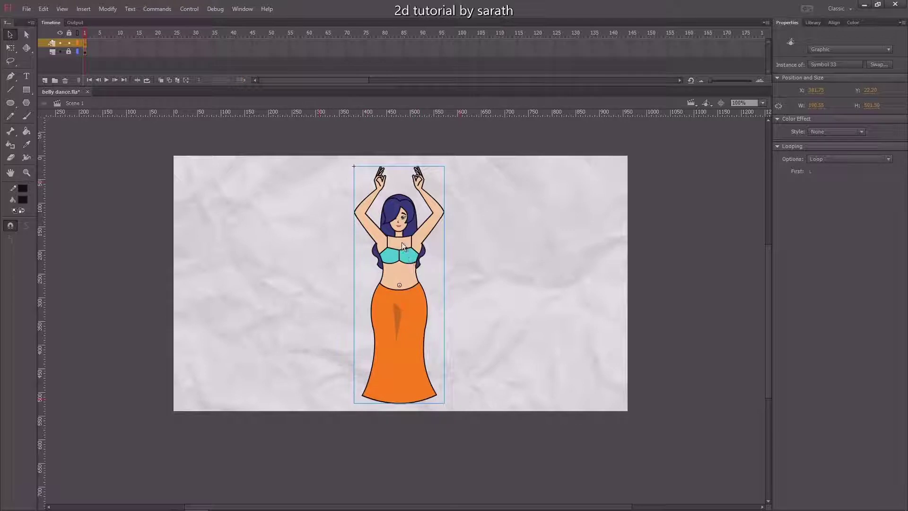
# - Open the new dancer symbol for editing and distribute its parts to separate layers
pyautogui.doubleClick(402, 246)
pyautogui.rightClick(406, 221)
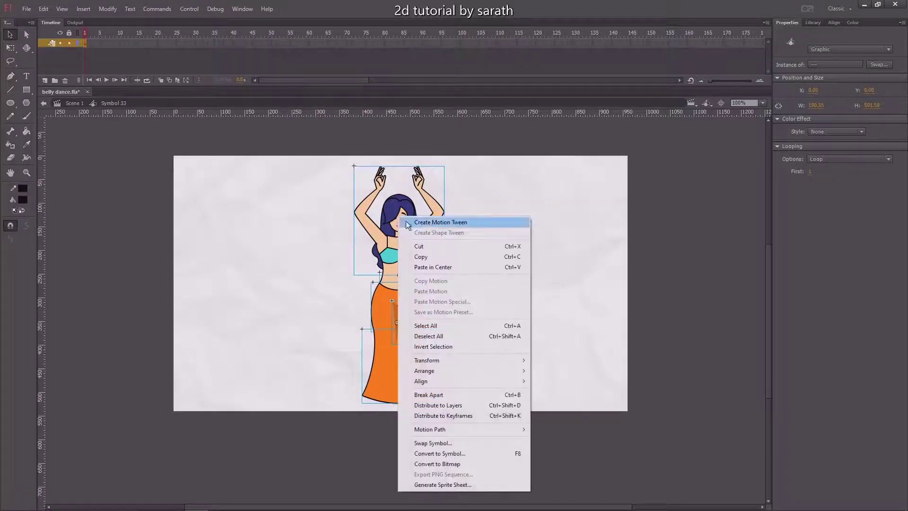
pyautogui.click(450, 406)
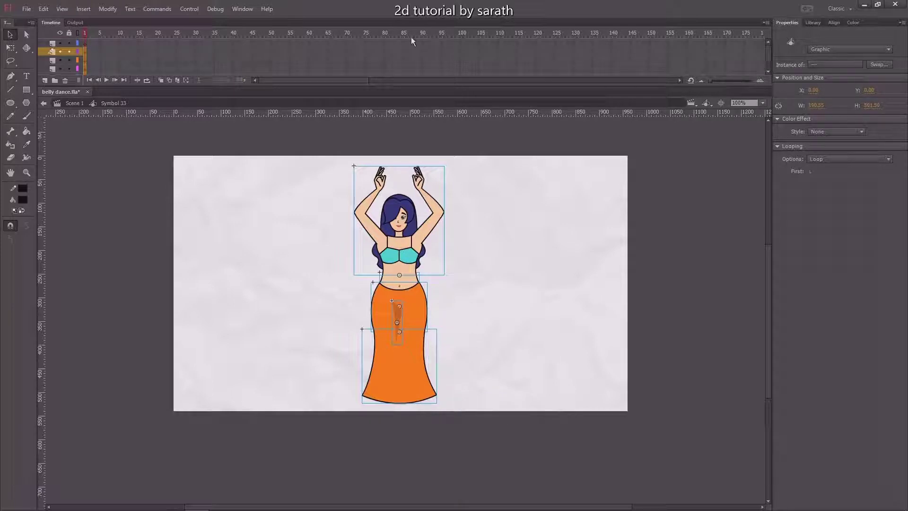
# - Insert keyframes at frames 40 and 20 on all the symbol's part layers and play the timeline from the start
pyautogui.moveTo(232, 48); pyautogui.dragTo(232, 83)
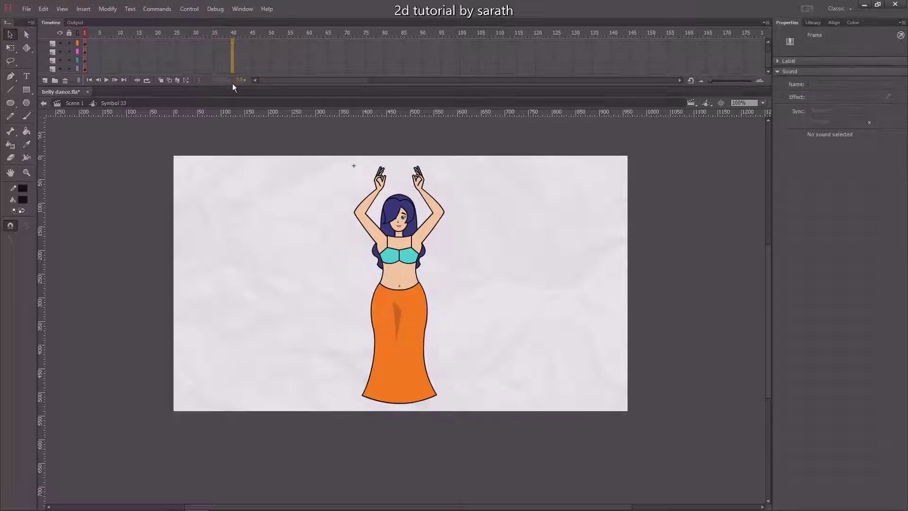
pyautogui.press('F5')
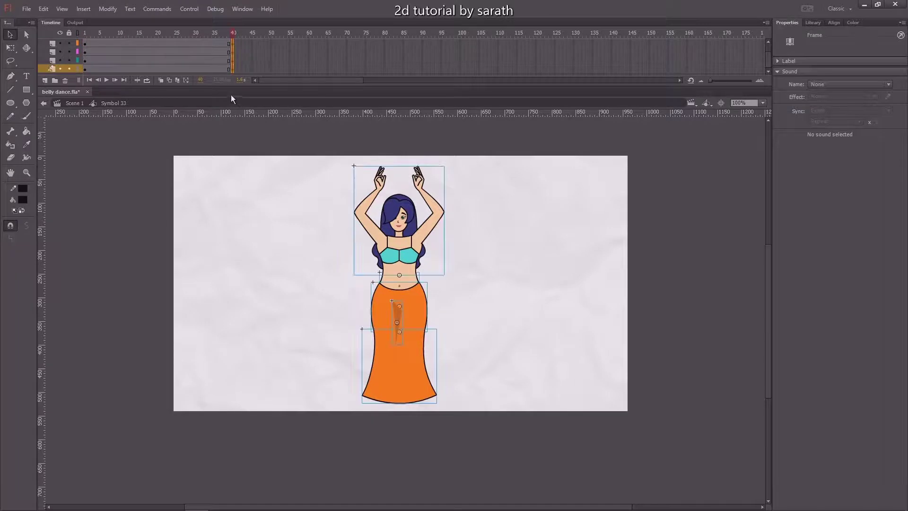
pyautogui.moveTo(157, 70); pyautogui.dragTo(157, 24)
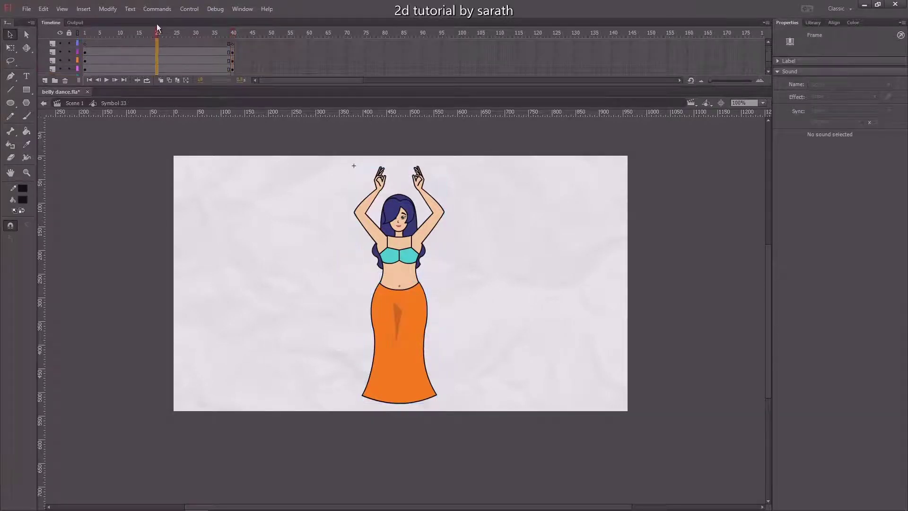
pyautogui.press('F6')
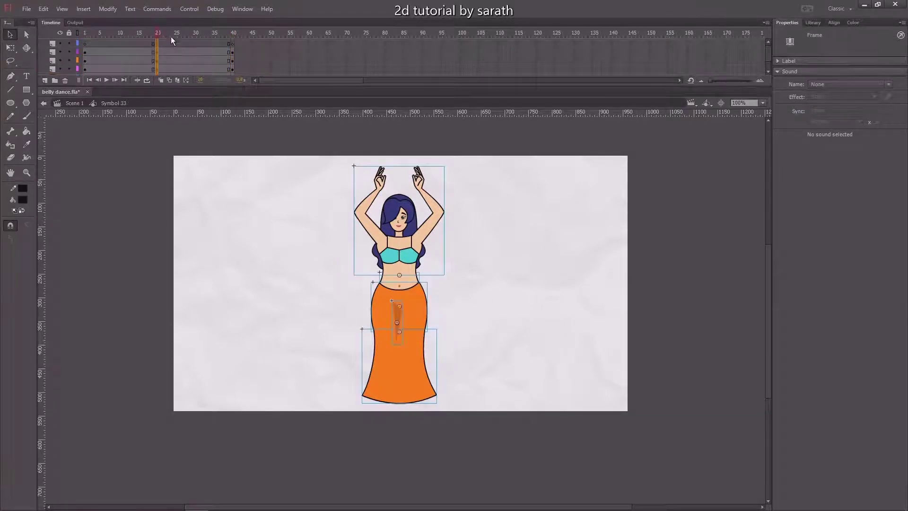
pyautogui.click(80, 50)
pyautogui.press('Return')
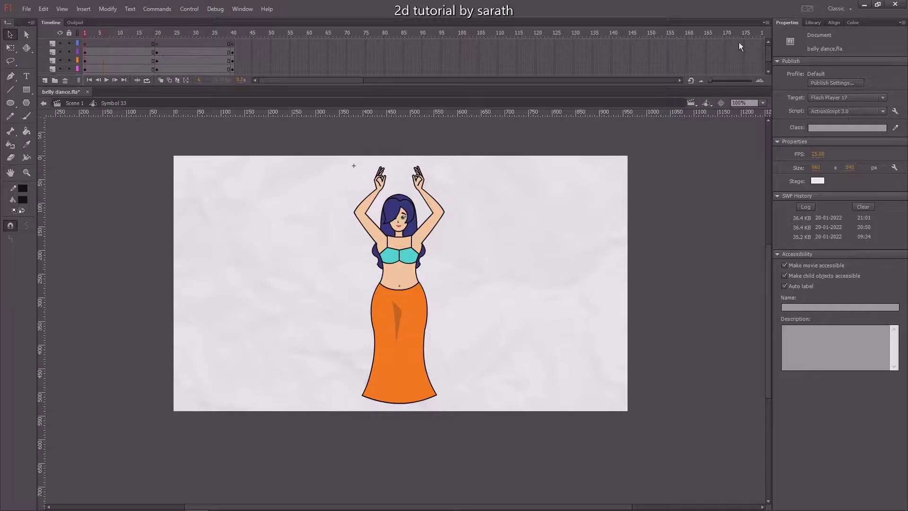
# - At frame 1, nudge the orange hip piece 10 px to the left
pyautogui.moveTo(769, 53); pyautogui.dragTo(768, 61)
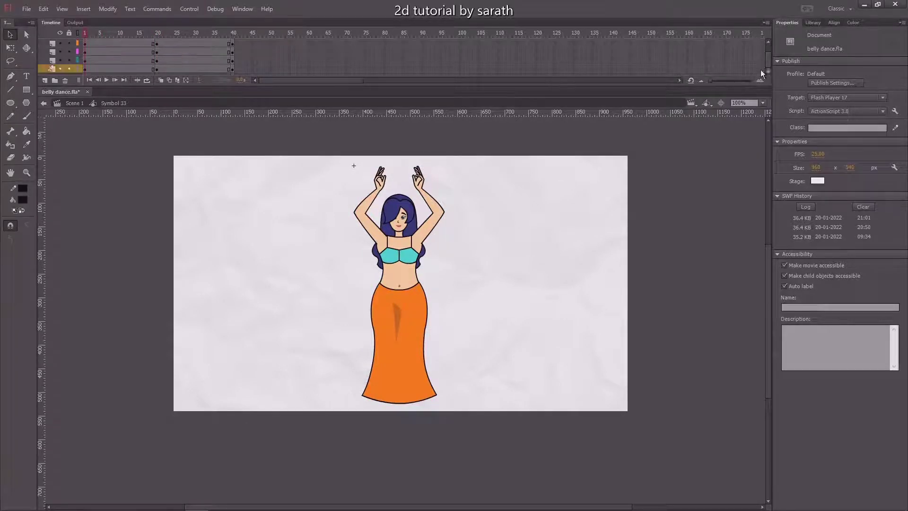
pyautogui.click(413, 307)
pyautogui.hotkey('ctrl', '=')
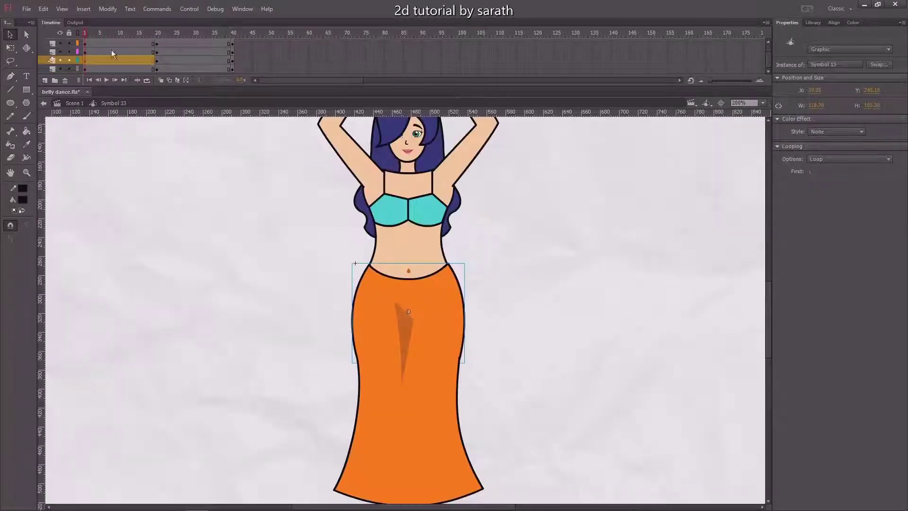
pyautogui.click(482, 284)
pyautogui.click(457, 302)
pyautogui.press('Left')
pyautogui.press('Left')
pyautogui.press('Left')
pyautogui.press('Left')
pyautogui.press('Left')
pyautogui.press('Left')
pyautogui.press('Left')
pyautogui.press('Left')
pyautogui.press('Left')
pyautogui.press('Left')
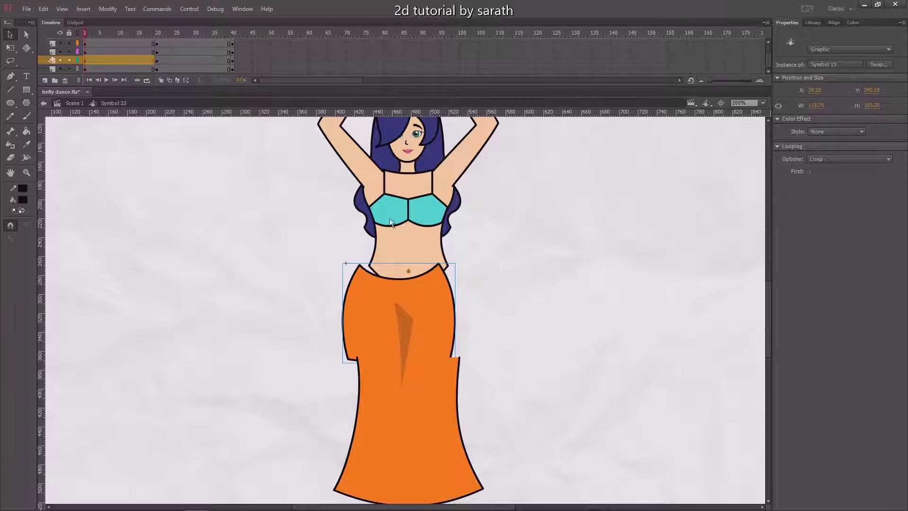
# - At frame 20, nudge the orange hip piece 10 px to the right
pyautogui.click(159, 33)
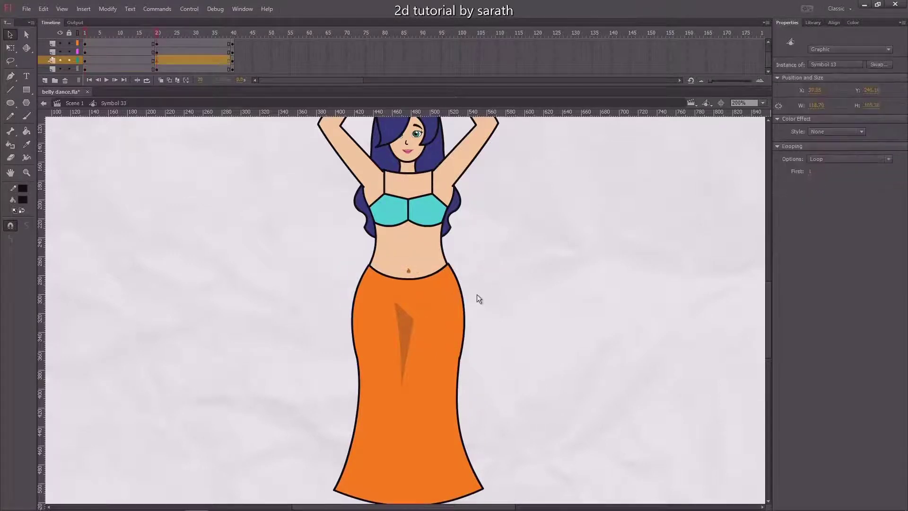
pyautogui.press('Right')
pyautogui.press('Right')
pyautogui.press('Right')
pyautogui.press('Right')
pyautogui.press('Right')
pyautogui.press('Right')
pyautogui.press('Right')
pyautogui.press('Right')
pyautogui.press('Right')
pyautogui.press('Right')
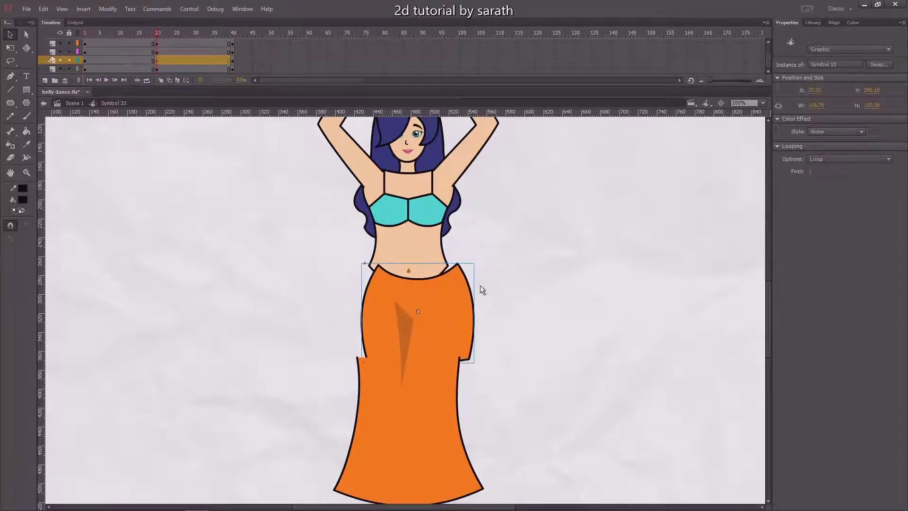
# - At frame 40, nudge the orange hip piece 10 px to the left and play back the hip movement
pyautogui.click(235, 36)
pyautogui.press('Left')
pyautogui.press('Left')
pyautogui.press('Left')
pyautogui.press('Left')
pyautogui.press('Left')
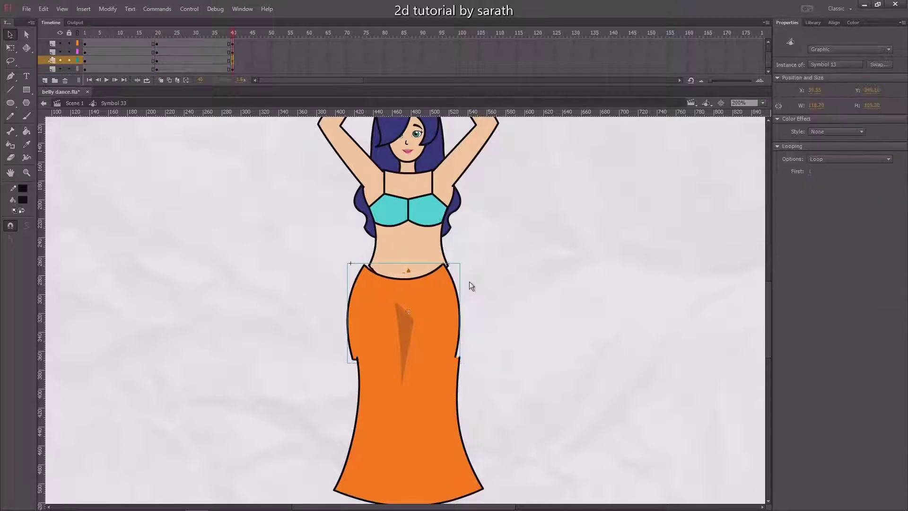
pyautogui.press('Left')
pyautogui.press('Left')
pyautogui.press('Left')
pyautogui.press('Left')
pyautogui.press('Left')
pyautogui.click(232, 60)
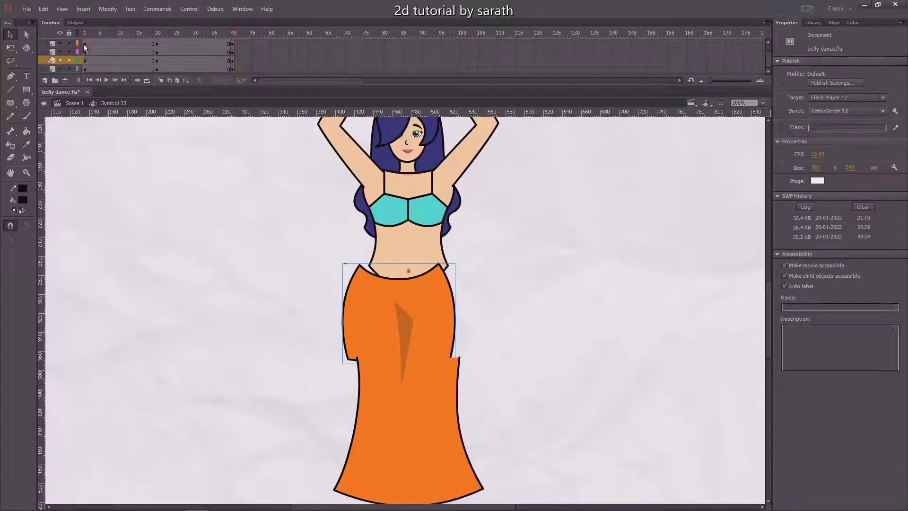
pyautogui.click(263, 47)
pyautogui.press('Return')
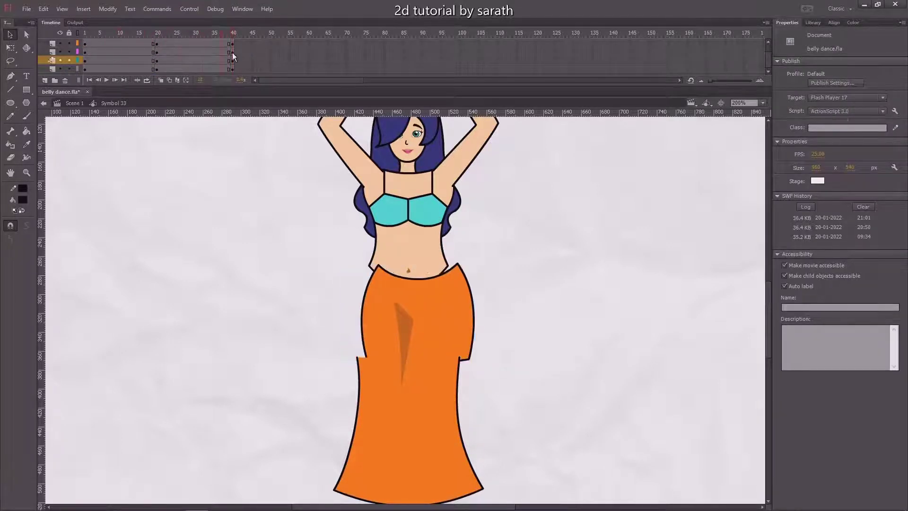
# - Create classic tweens across all the body part layers, toggle their Sync option and play back the animation
pyautogui.click(55, 69)
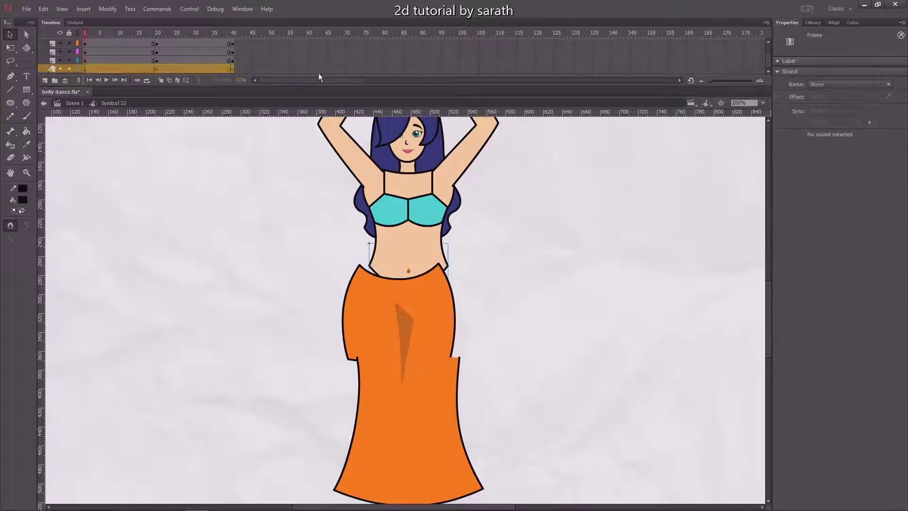
pyautogui.moveTo(768, 62); pyautogui.dragTo(770, 32)
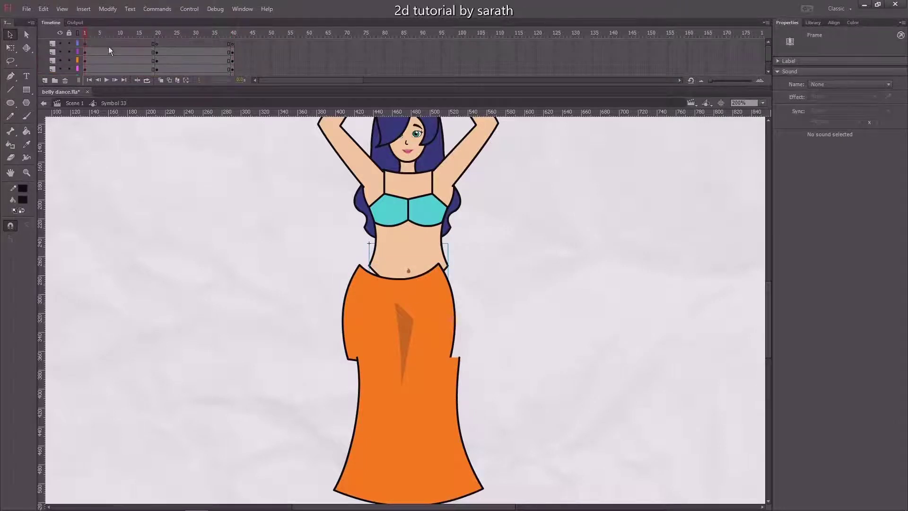
pyautogui.keyDown('shift'); pyautogui.click(57, 51); pyautogui.keyUp('shift')
pyautogui.rightClick(184, 56)
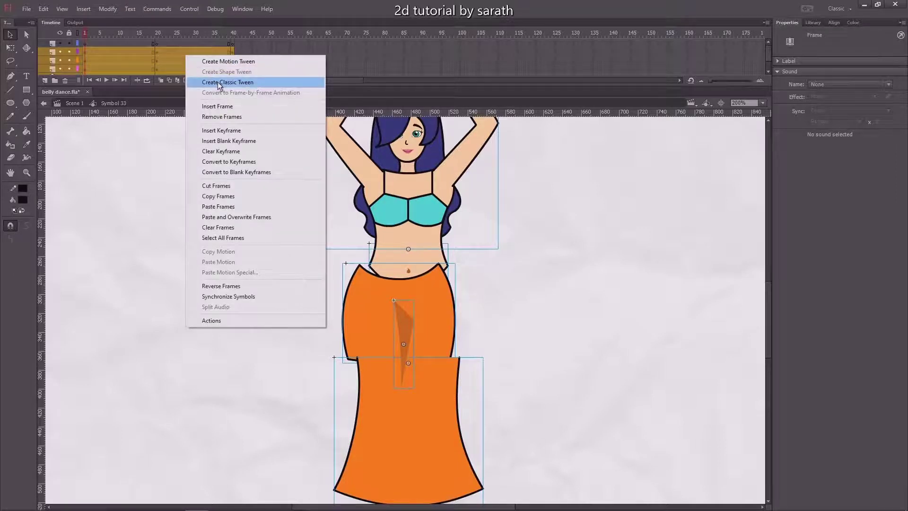
pyautogui.click(217, 82)
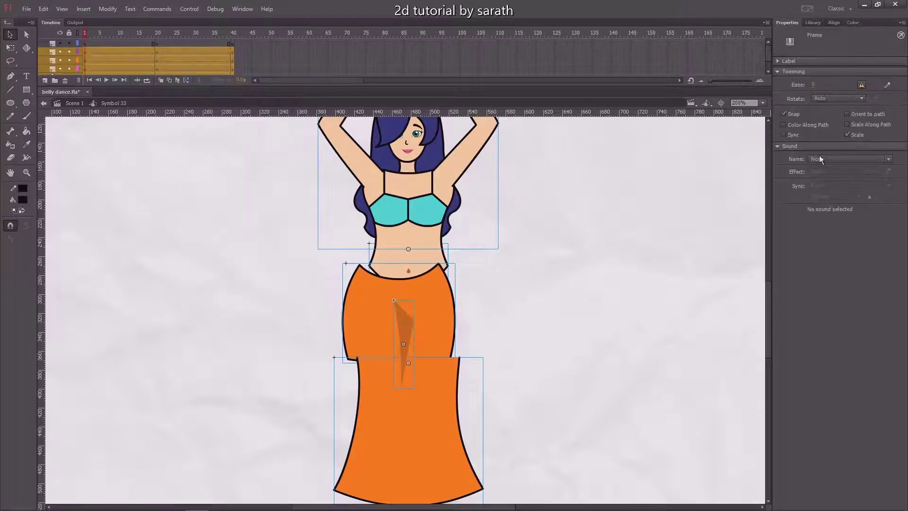
pyautogui.click(784, 135)
pyautogui.moveTo(172, 33); pyautogui.dragTo(57, 60)
pyautogui.press('Return')
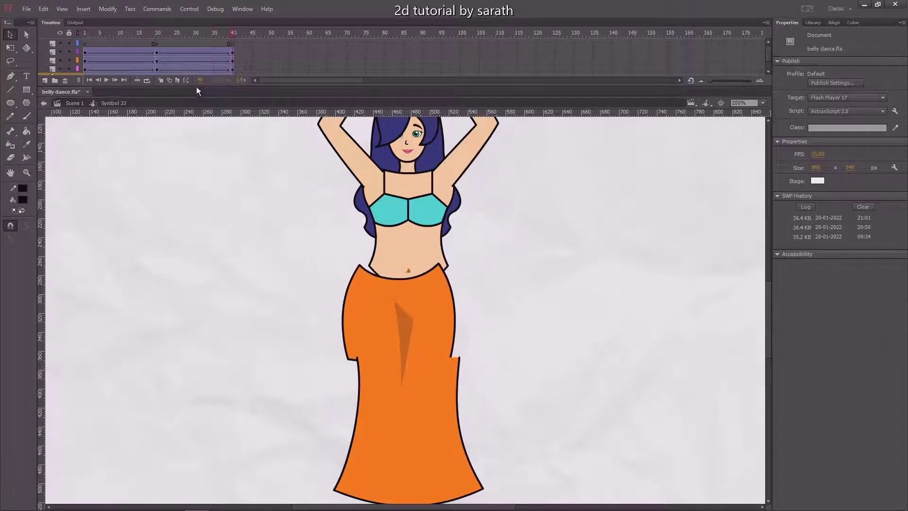
# - Insert in-between keyframes at frames 10 and 30 on all the body part layers
pyautogui.click(122, 43)
pyautogui.scroll(-1, 121, 44)
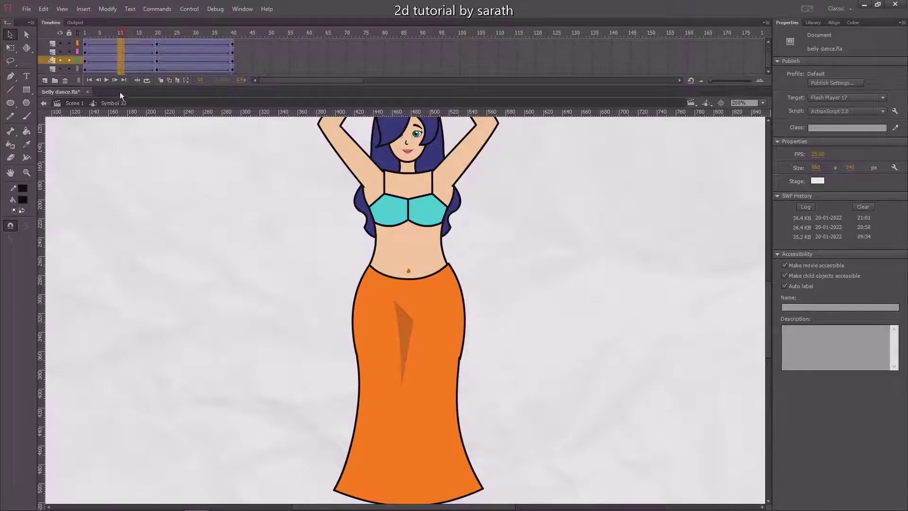
pyautogui.moveTo(198, 72); pyautogui.dragTo(196, 32)
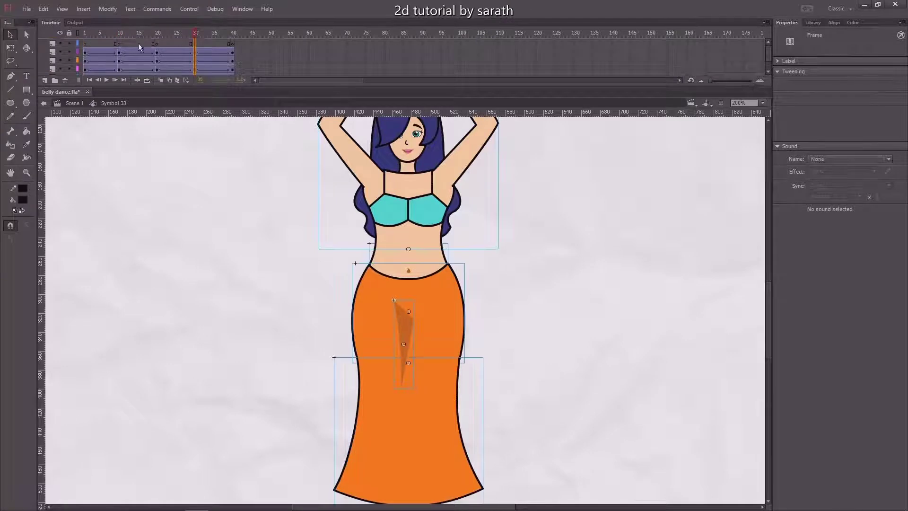
# - At frame 10, rotate the orange hip piece slightly counter-clockwise with Free Transform so its right side rises
pyautogui.click(118, 34)
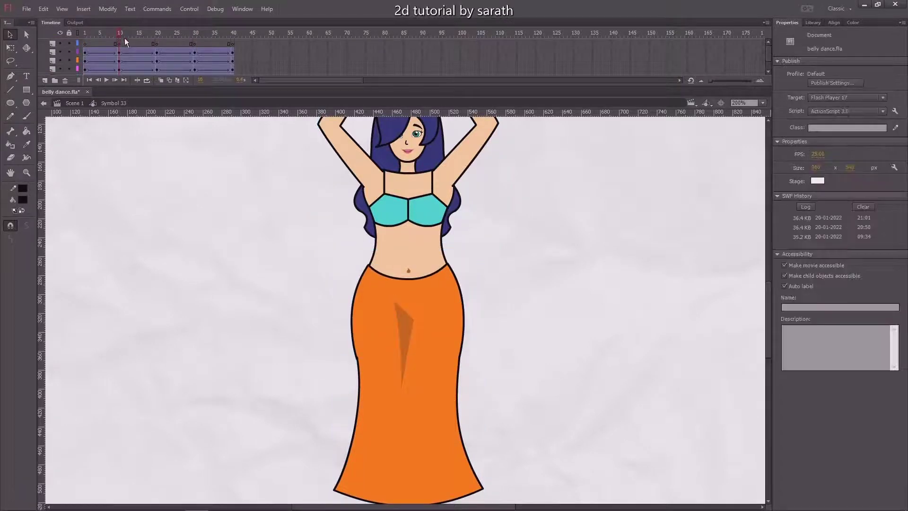
pyautogui.click(448, 294)
pyautogui.press('q')
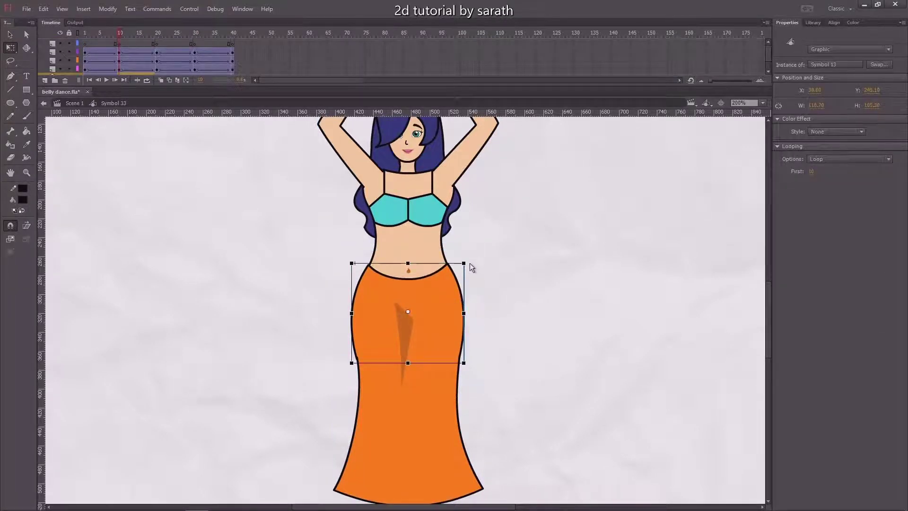
pyautogui.moveTo(469, 263); pyautogui.dragTo(465, 250)
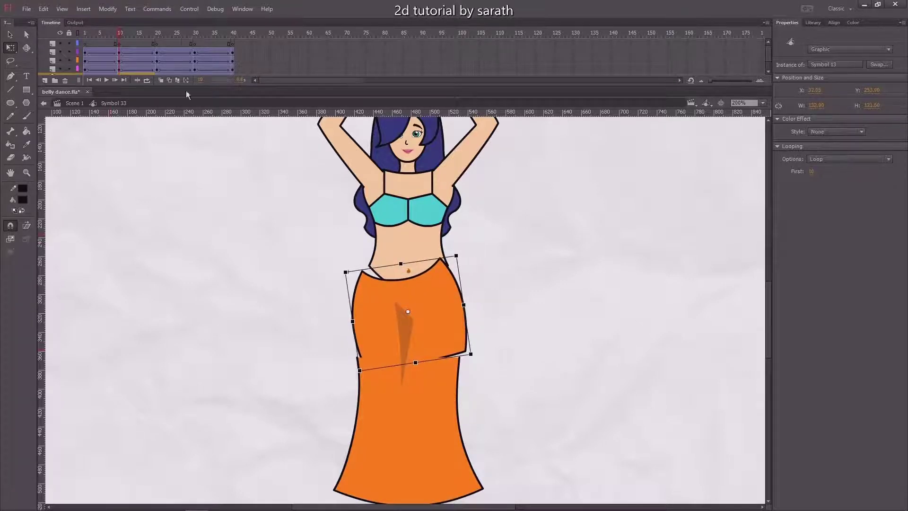
# - At frame 30, rotate the orange hip piece slightly clockwise with Free Transform so its left side rises
pyautogui.click(195, 33)
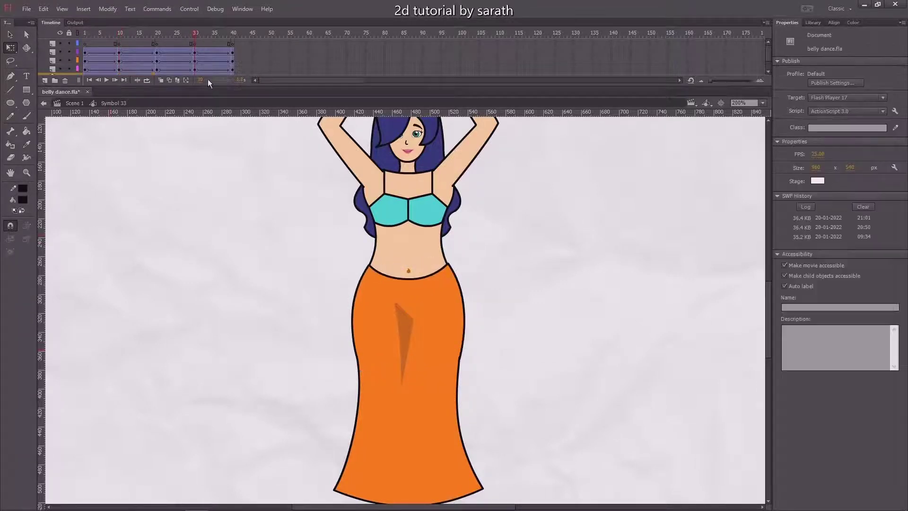
pyautogui.click(451, 279)
pyautogui.moveTo(472, 262); pyautogui.dragTo(479, 268)
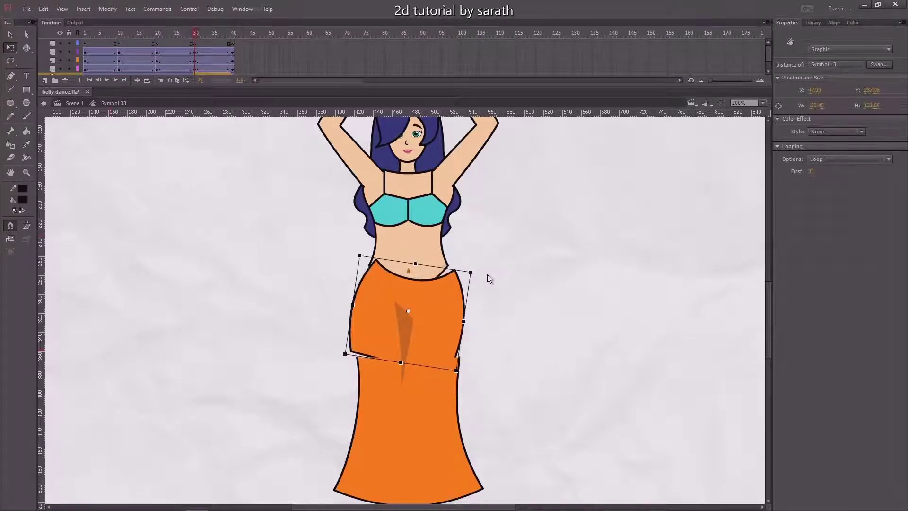
pyautogui.click(121, 36)
pyautogui.click(195, 35)
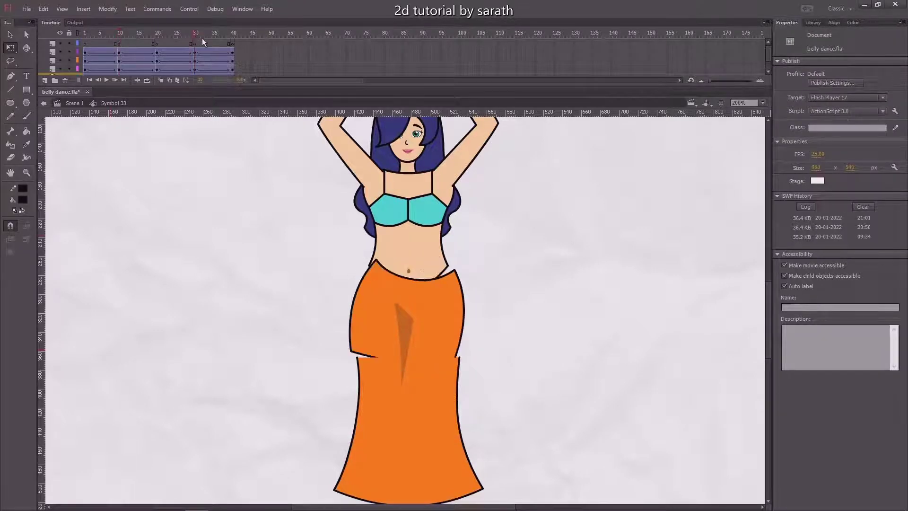
pyautogui.click(454, 279)
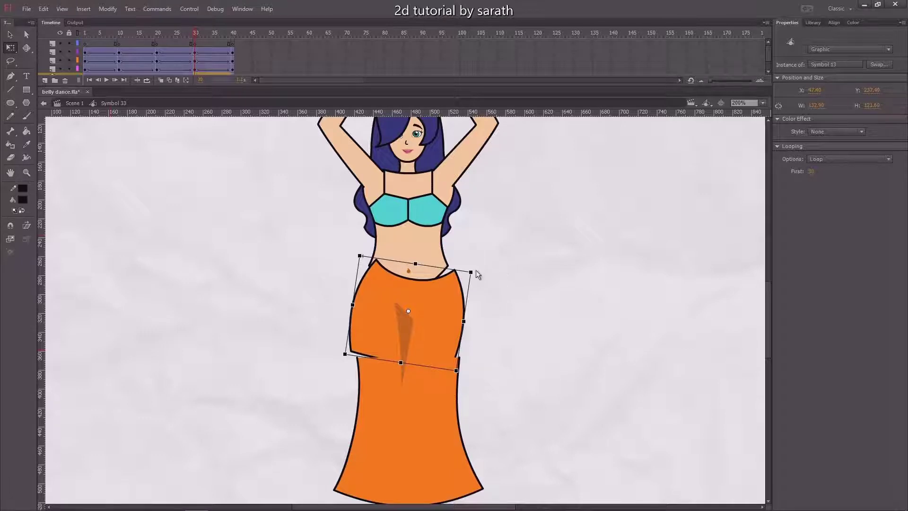
pyautogui.moveTo(476, 272); pyautogui.dragTo(478, 271)
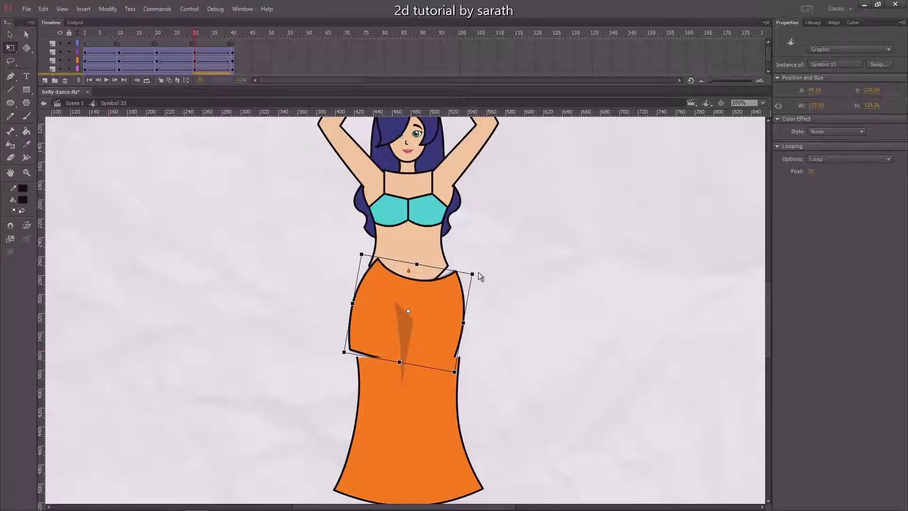
# - Compare the tilt of the orange hip piece between frames 10 and 30
pyautogui.click(120, 33)
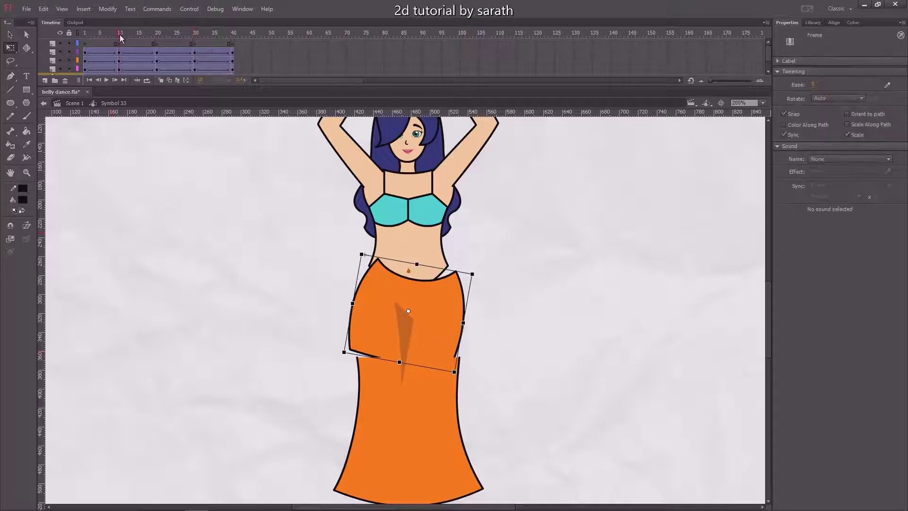
pyautogui.click(196, 34)
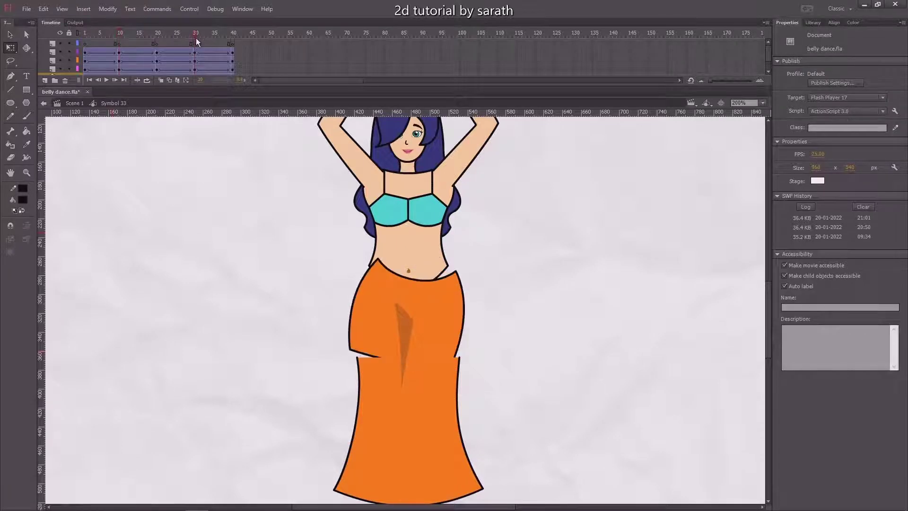
pyautogui.click(120, 32)
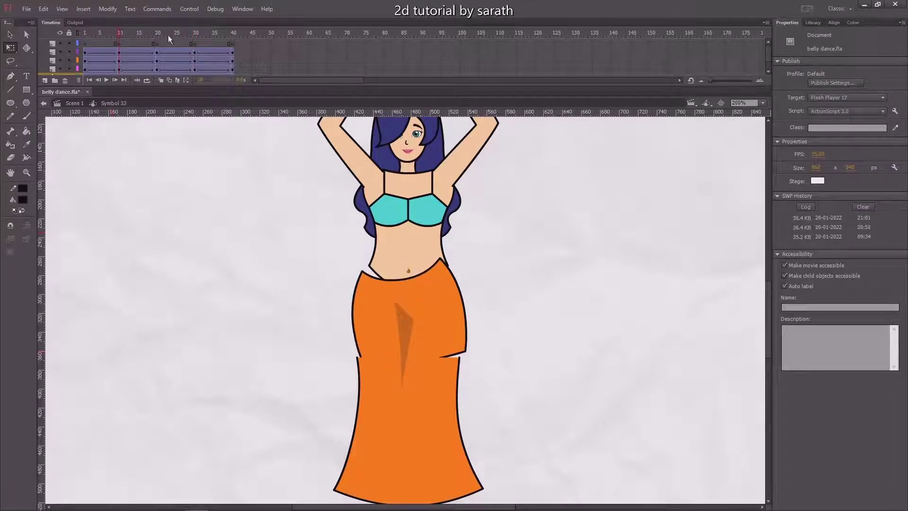
pyautogui.click(197, 33)
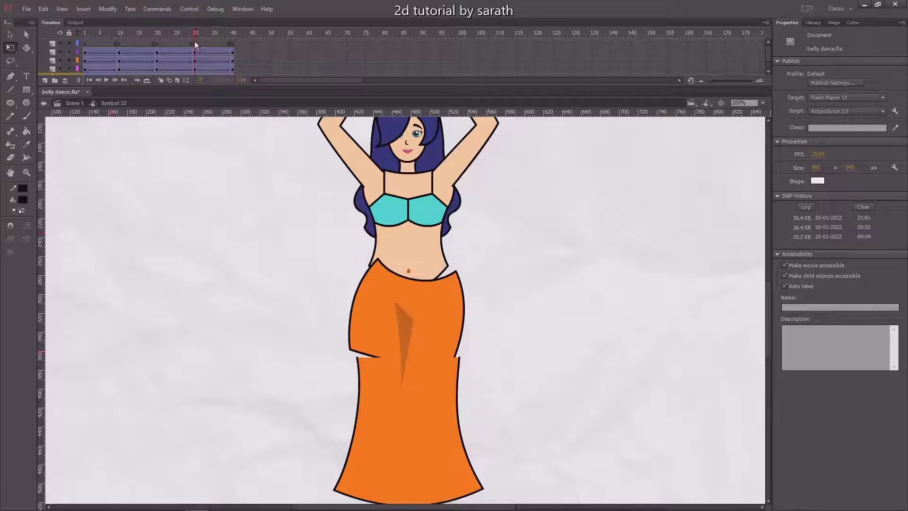
# - Turn object snapping back on and play back the hip animation
pyautogui.click(10, 226)
pyautogui.click(158, 33)
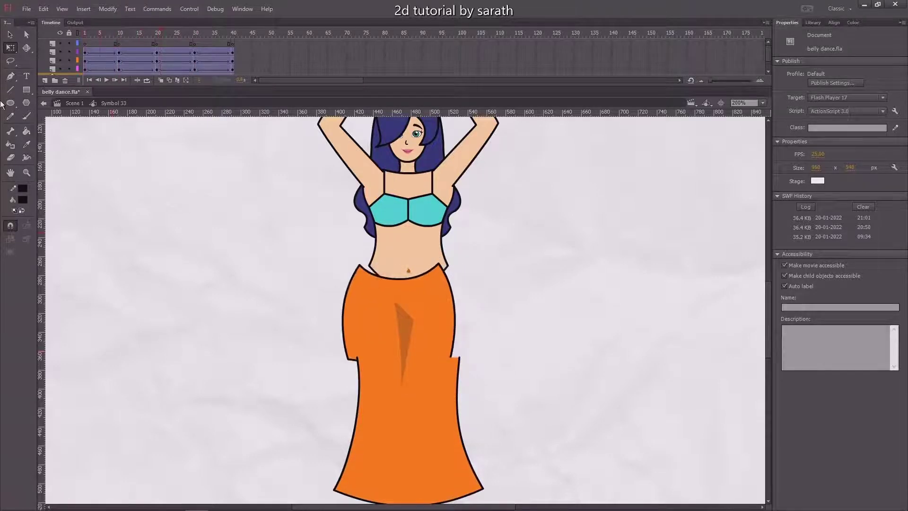
pyautogui.press('Return')
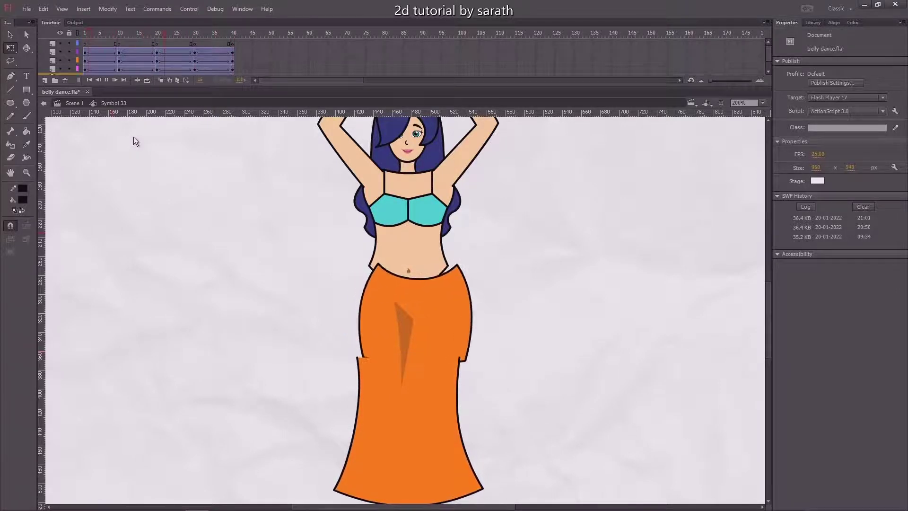
pyautogui.press('Return')
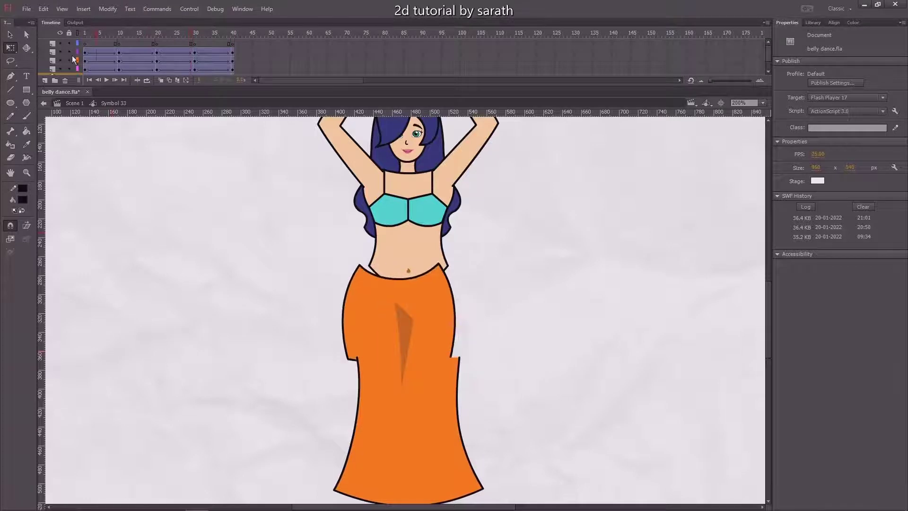
# - Open the belly symbol at frame 1 for editing and check its skin shape and navel as separate parts
pyautogui.press('v')
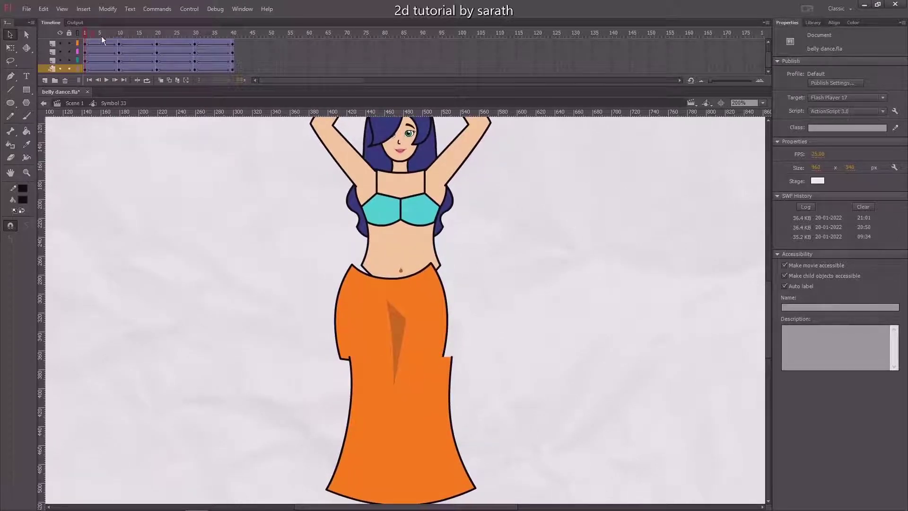
pyautogui.click(433, 260)
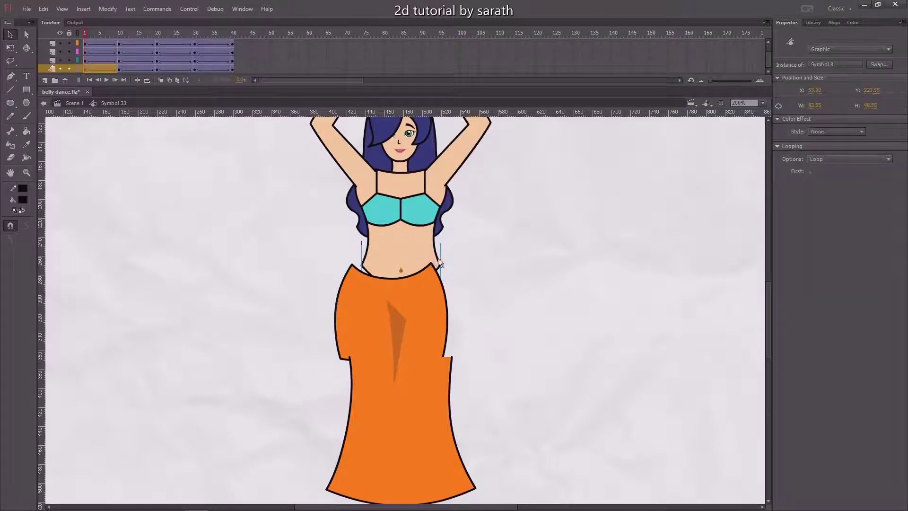
pyautogui.hotkey('ctrl', '=')
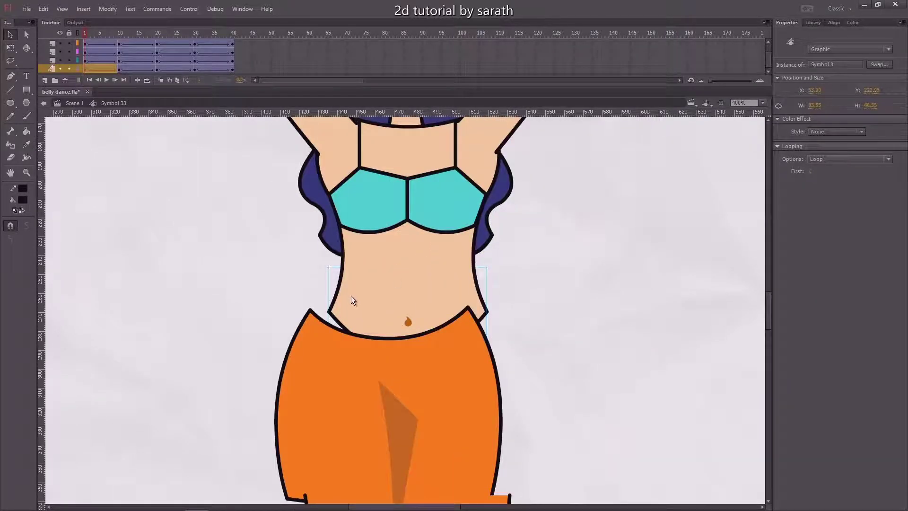
pyautogui.doubleClick(351, 297)
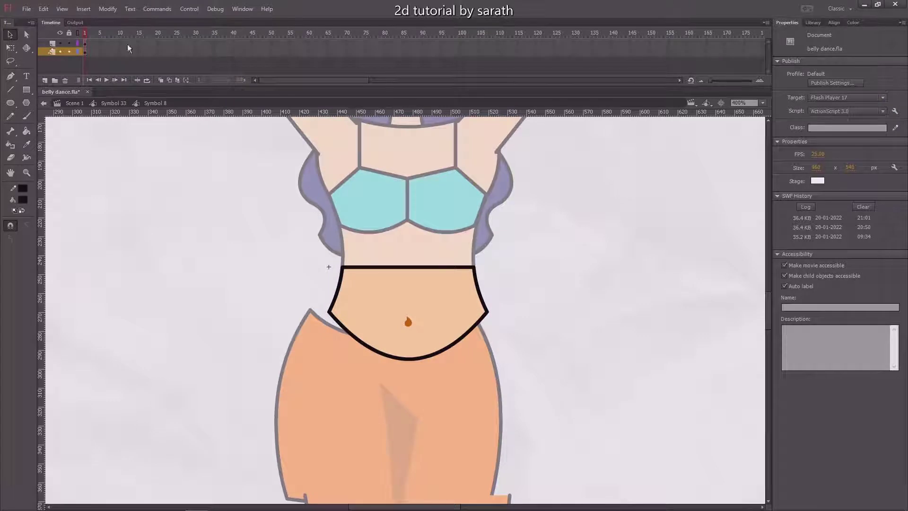
pyautogui.click(377, 288)
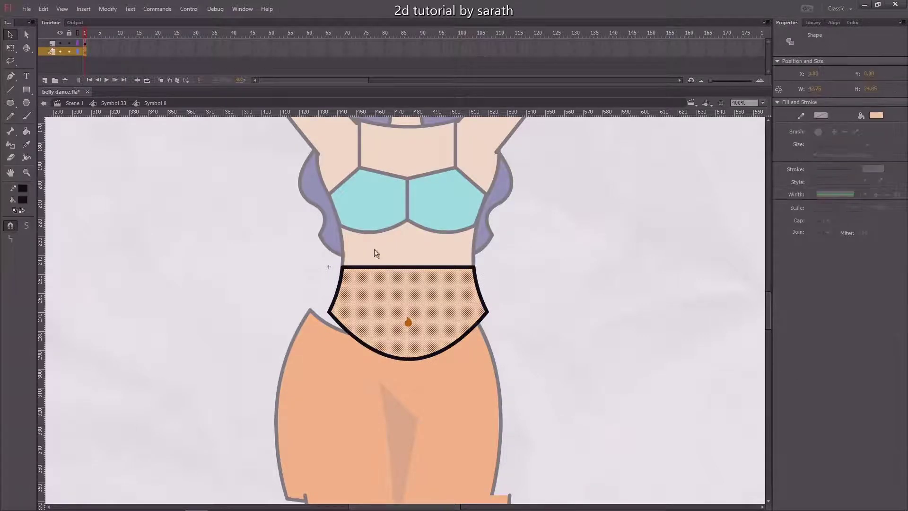
pyautogui.click(407, 322)
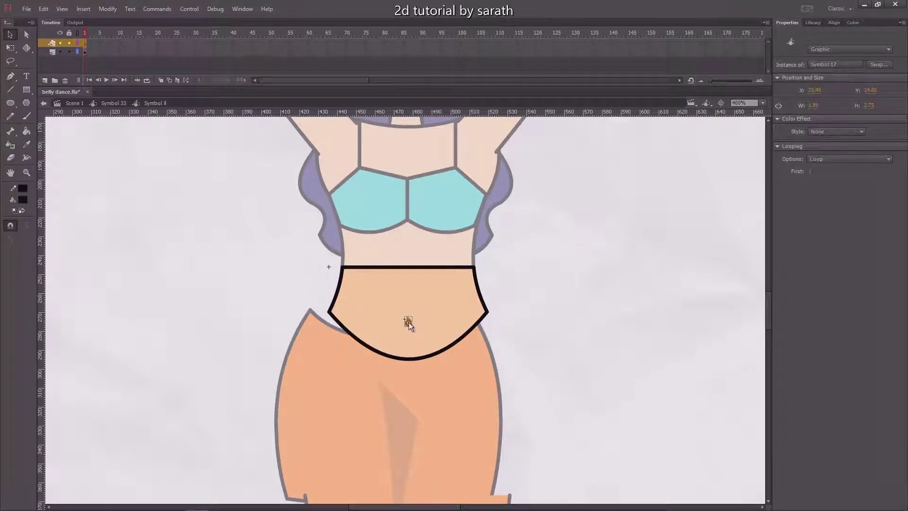
pyautogui.click(421, 294)
pyautogui.click(407, 322)
pyautogui.click(492, 271)
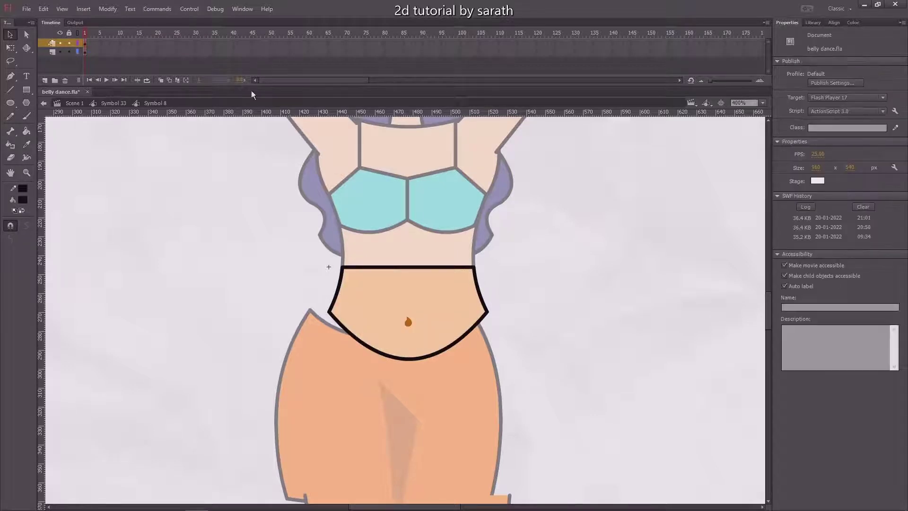
# - Insert keyframes at frames 10, 20 and 40 on both the belly shape and navel layers
pyautogui.click(235, 44)
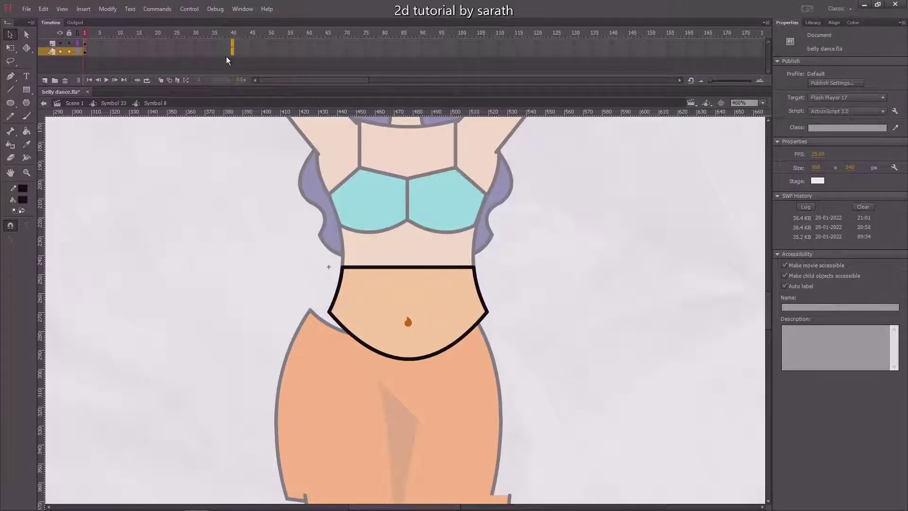
pyautogui.press('F6')
pyautogui.click(52, 43)
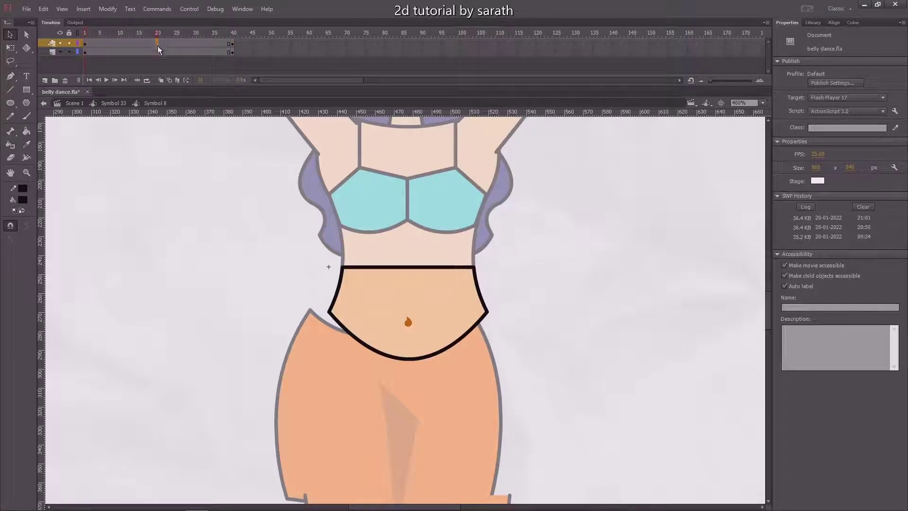
pyautogui.moveTo(158, 43); pyautogui.dragTo(120, 52)
pyautogui.press('F6')
pyautogui.press('F6')
# - Insert keyframes at frame 30 on both belly symbol layers and return to the dancer symbol
pyautogui.click(197, 43)
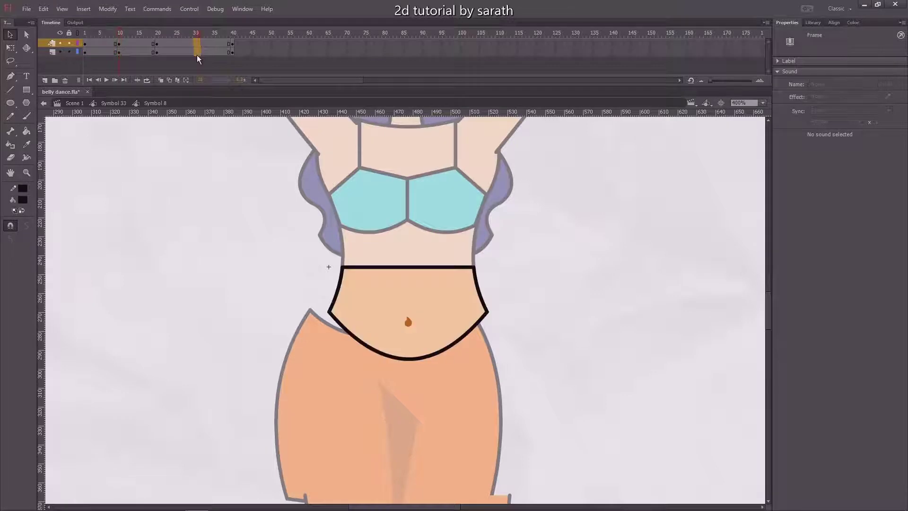
pyautogui.click(194, 52)
pyautogui.moveTo(196, 43); pyautogui.dragTo(196, 52)
pyautogui.press('F6')
pyautogui.click(211, 214)
pyautogui.doubleClick(177, 175)
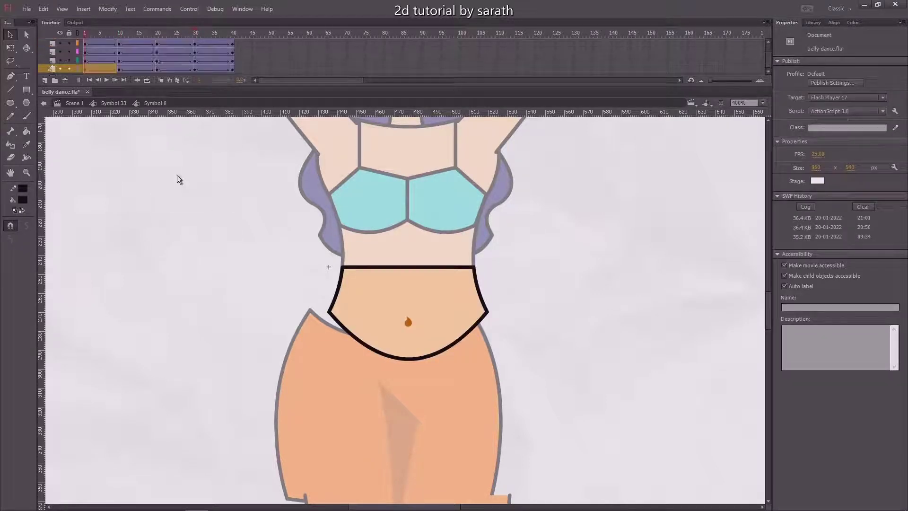
pyautogui.press('Return')
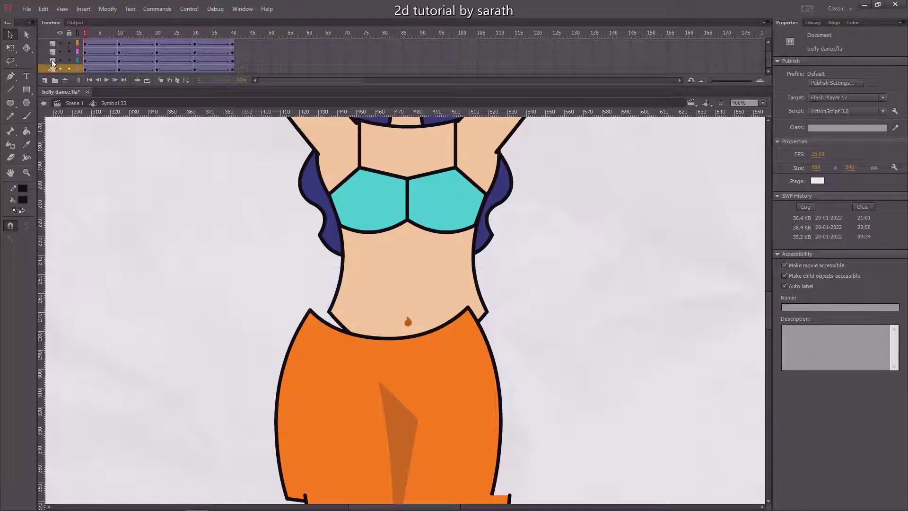
# - Inside the belly symbol at frame 1, pull the shape's lower left corner outward to meet the skirt's upper left corner
pyautogui.click(353, 286)
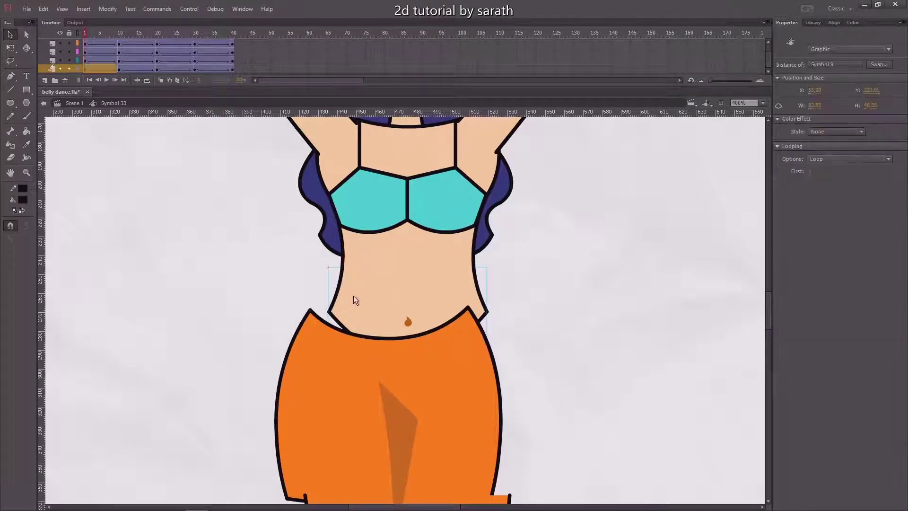
pyautogui.doubleClick(351, 299)
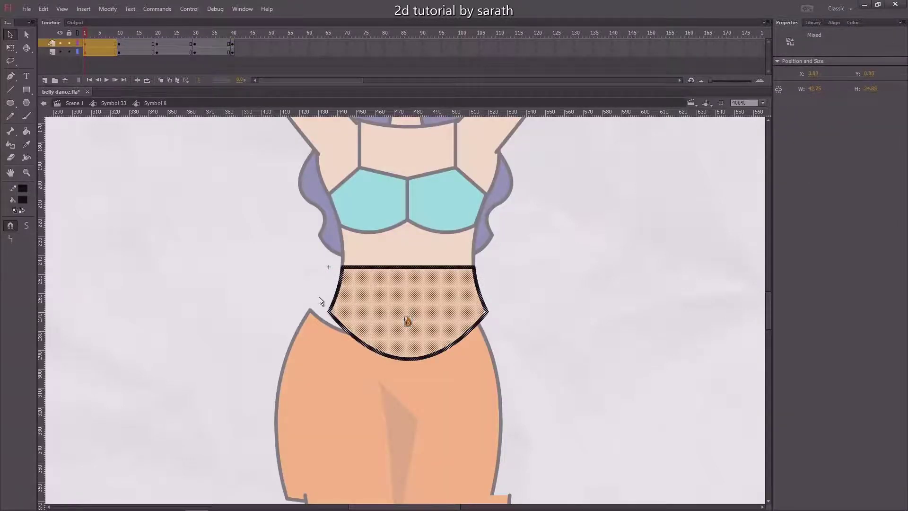
pyautogui.hotkey('ctrl', '=')
pyautogui.click(215, 249)
pyautogui.moveTo(214, 249); pyautogui.dragTo(322, 240)
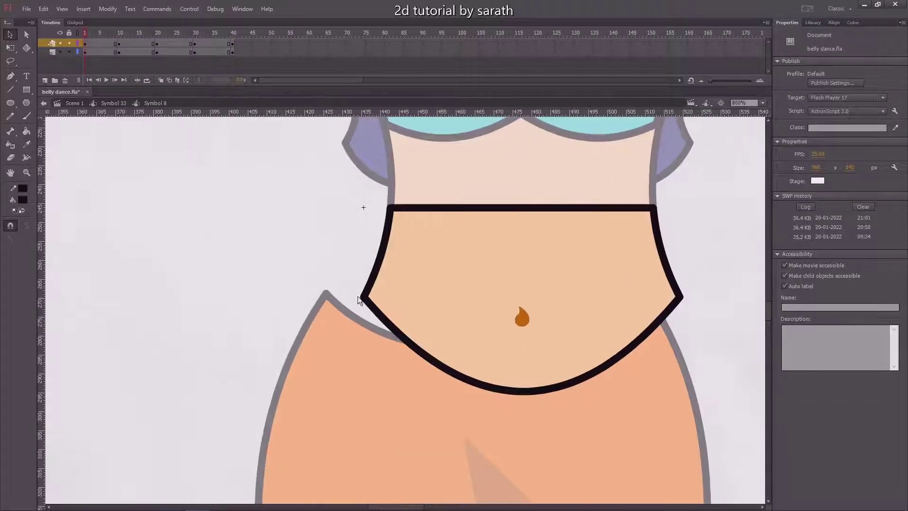
pyautogui.moveTo(364, 299); pyautogui.dragTo(327, 296)
# - Pull the belly's lower right corner down onto the skirt edge, adjust the bottom curve and return to the dancer symbol
pyautogui.hscroll(4, 203, 262)
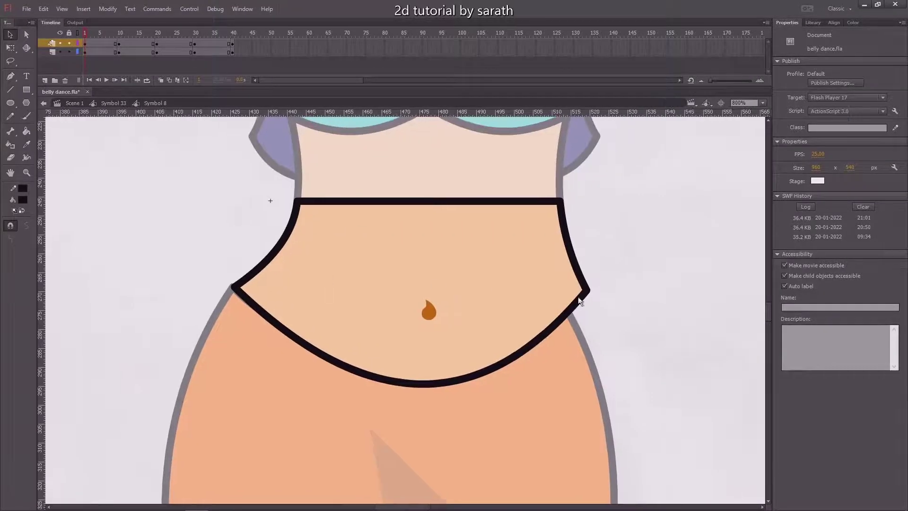
pyautogui.moveTo(588, 292); pyautogui.dragTo(575, 321)
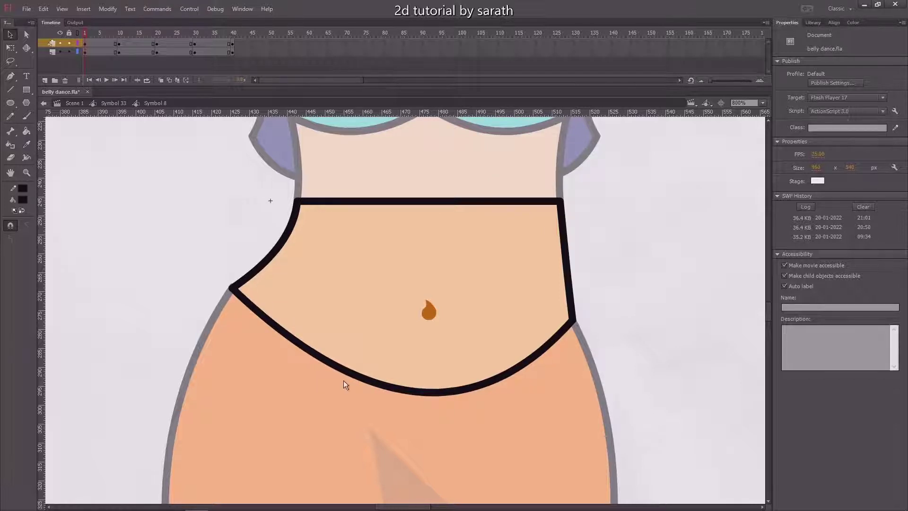
pyautogui.moveTo(349, 377); pyautogui.dragTo(332, 373)
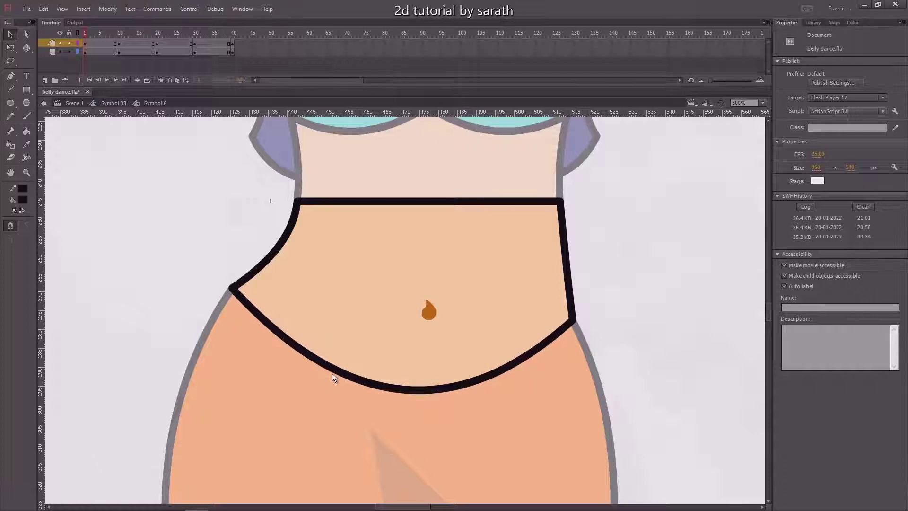
pyautogui.doubleClick(123, 277)
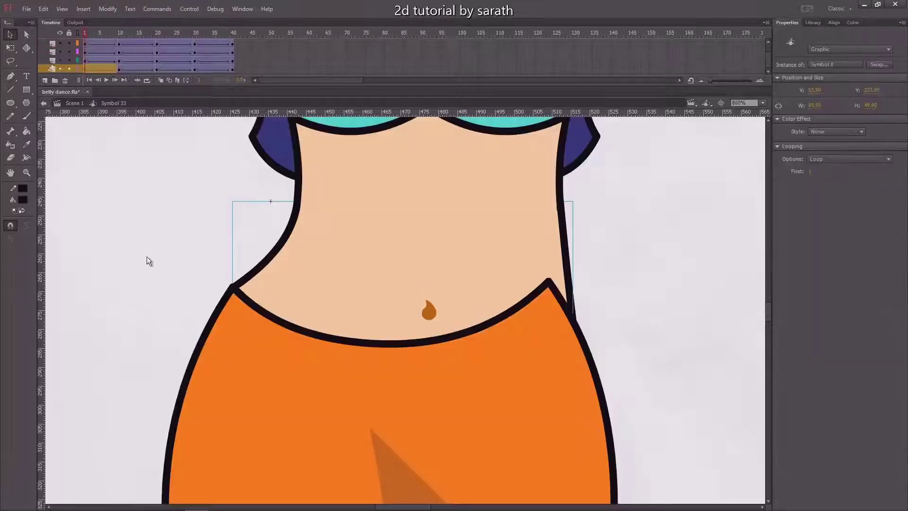
pyautogui.hotkey('ctrl', '-')
pyautogui.hotkey('ctrl', 'shift', 'a')
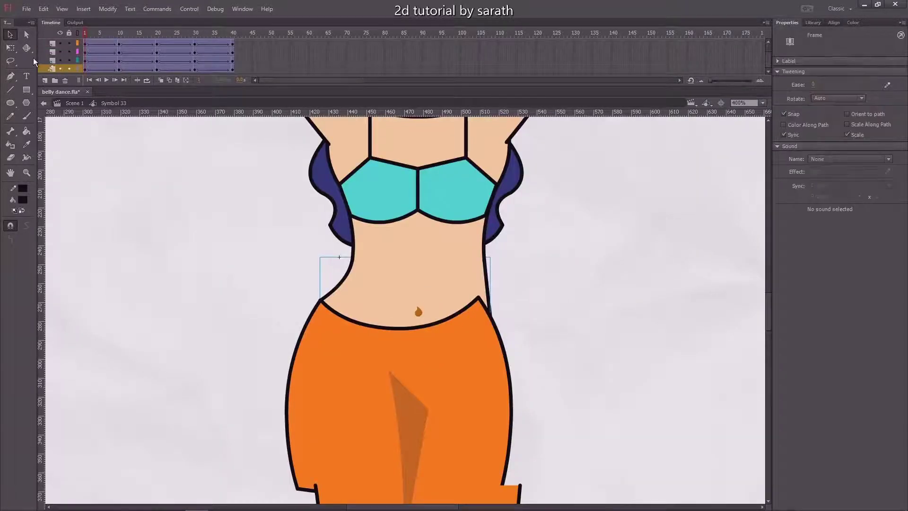
pyautogui.click(199, 157)
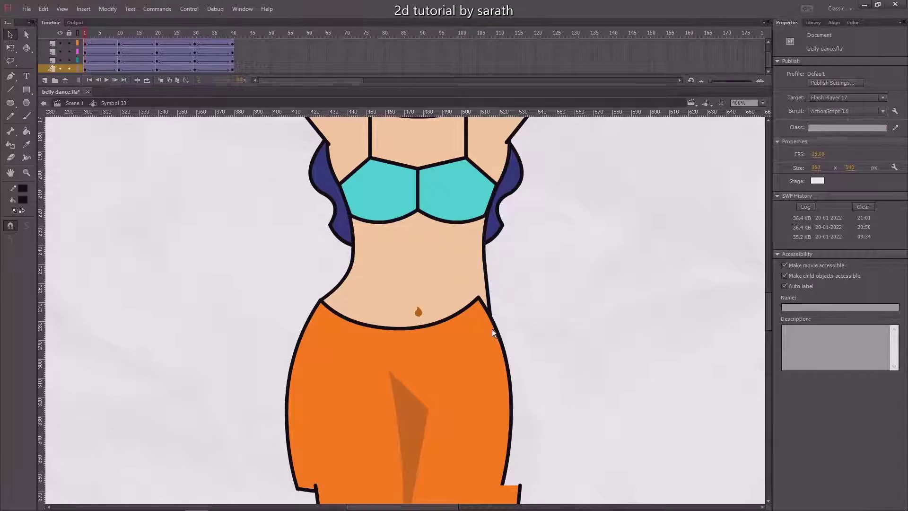
# - Inside the skirt symbol, insert keyframes at frames 10, 20, 30 and 40, and return to the dancer symbol
pyautogui.click(482, 337)
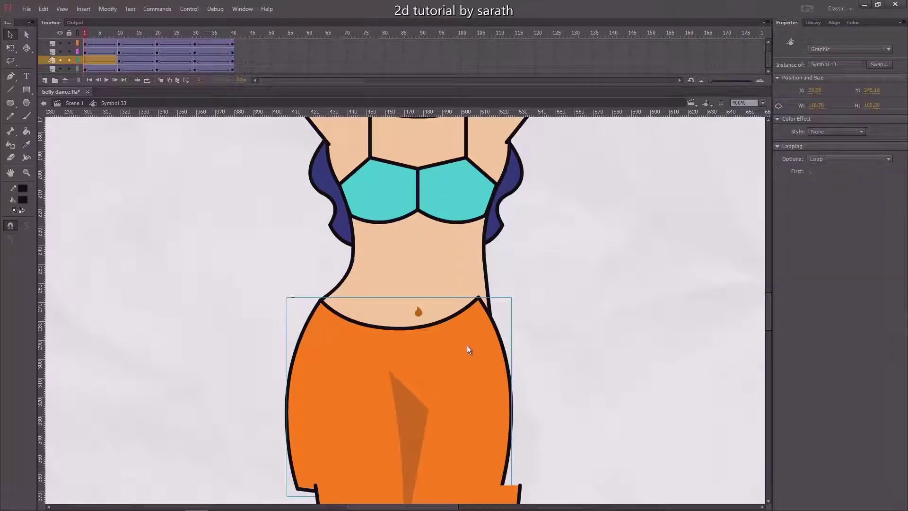
pyautogui.doubleClick(470, 347)
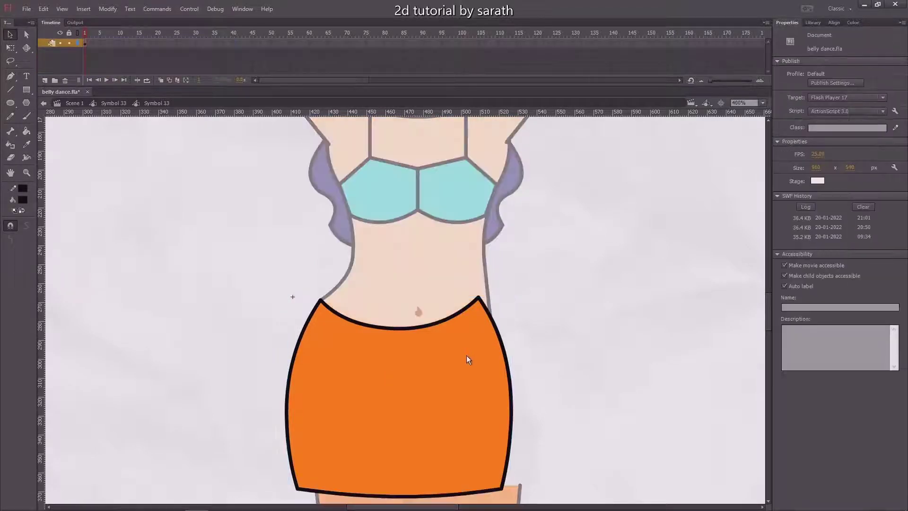
pyautogui.scroll(-3, 185, 157)
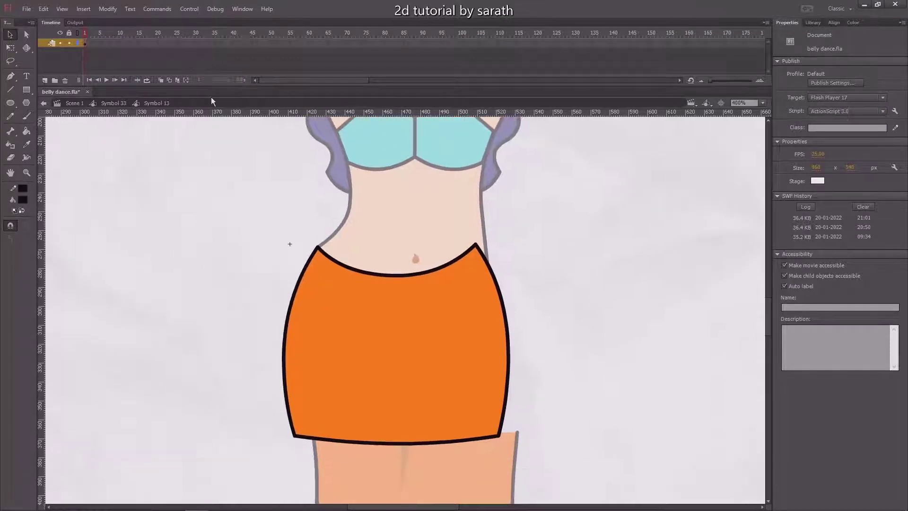
pyautogui.click(234, 43)
pyautogui.press('F6')
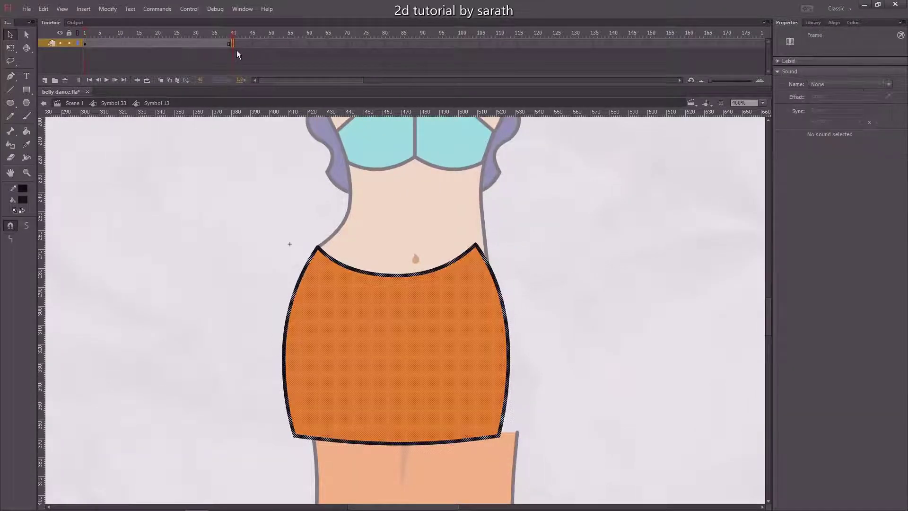
pyautogui.click(158, 44)
pyautogui.click(119, 43)
pyautogui.press('F6')
pyautogui.click(173, 197)
pyautogui.doubleClick(176, 226)
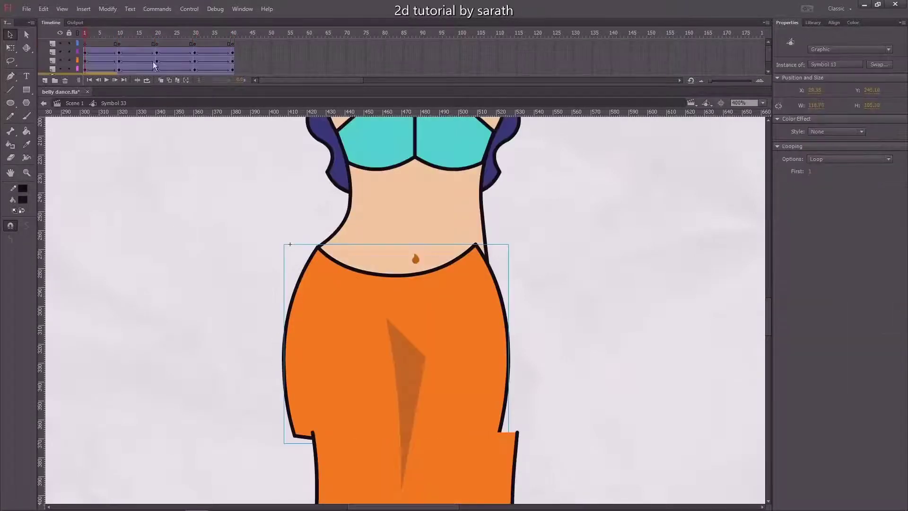
# - Inside the skirt symbol at frame 1, pull the upper right corner onto the belly's lower right corner and bow the waistline slightly downward
pyautogui.moveTo(121, 37); pyautogui.dragTo(70, 46)
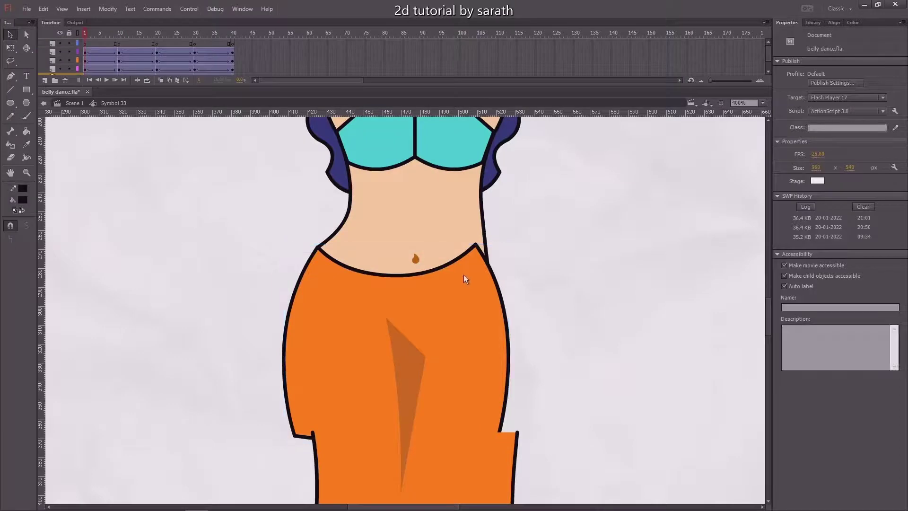
pyautogui.doubleClick(464, 279)
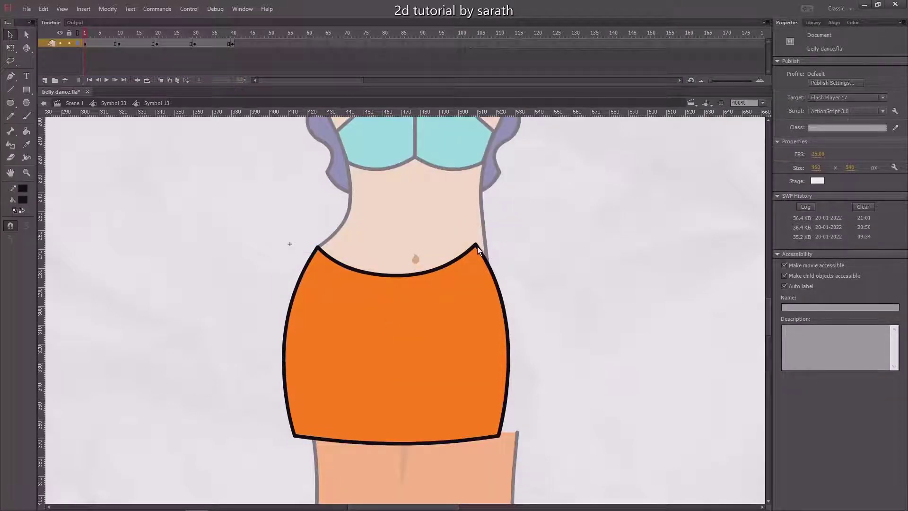
pyautogui.moveTo(477, 245); pyautogui.dragTo(487, 260)
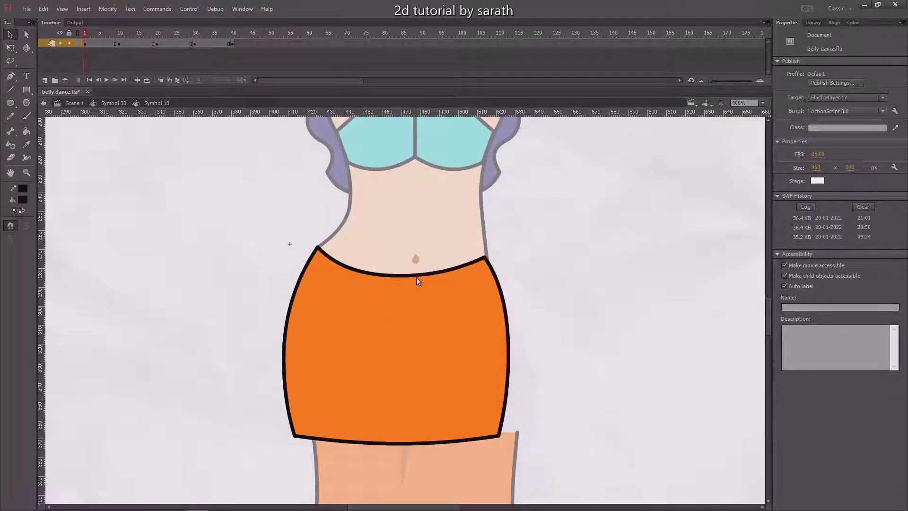
pyautogui.moveTo(416, 277); pyautogui.dragTo(415, 282)
# - Bulge the skirt's left hip curve outward with the upper left anchor's handle, using the Subselection tool, and return to the dancer symbol
pyautogui.press('a')
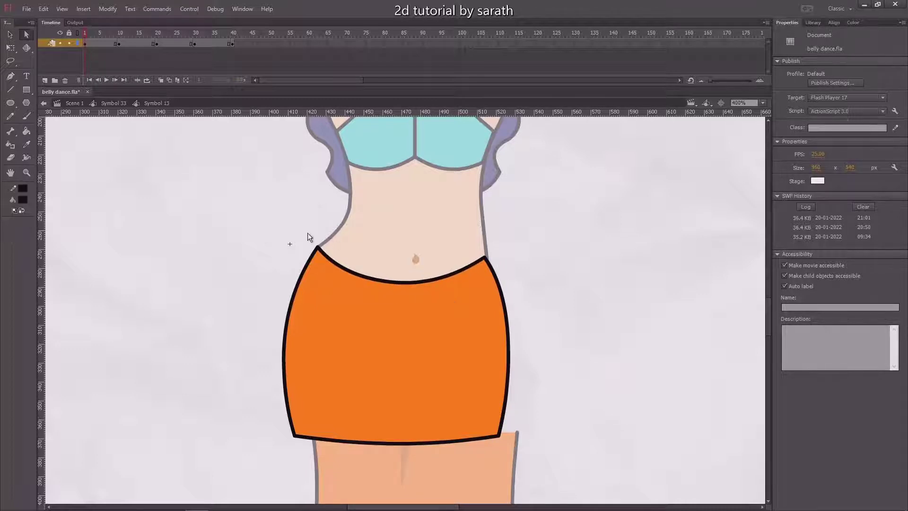
pyautogui.moveTo(292, 230); pyautogui.dragTo(333, 263)
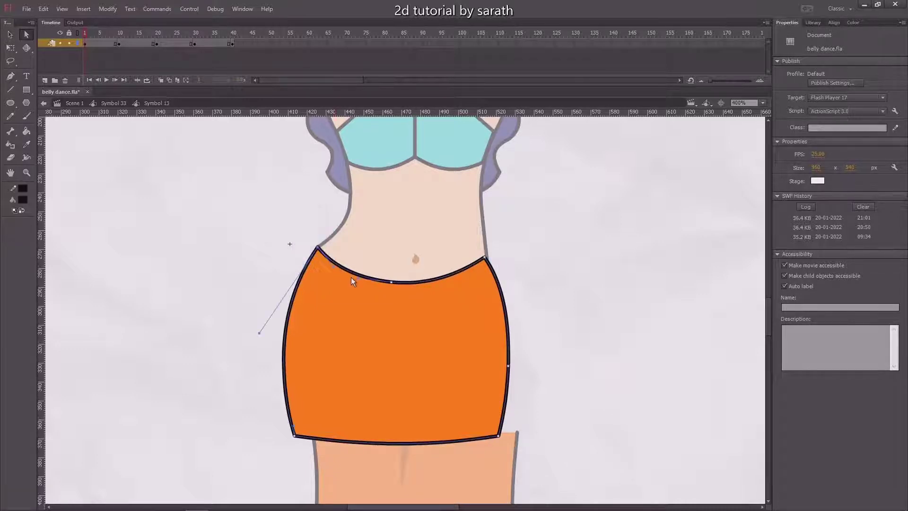
pyautogui.moveTo(259, 333); pyautogui.dragTo(247, 317)
pyautogui.click(204, 353)
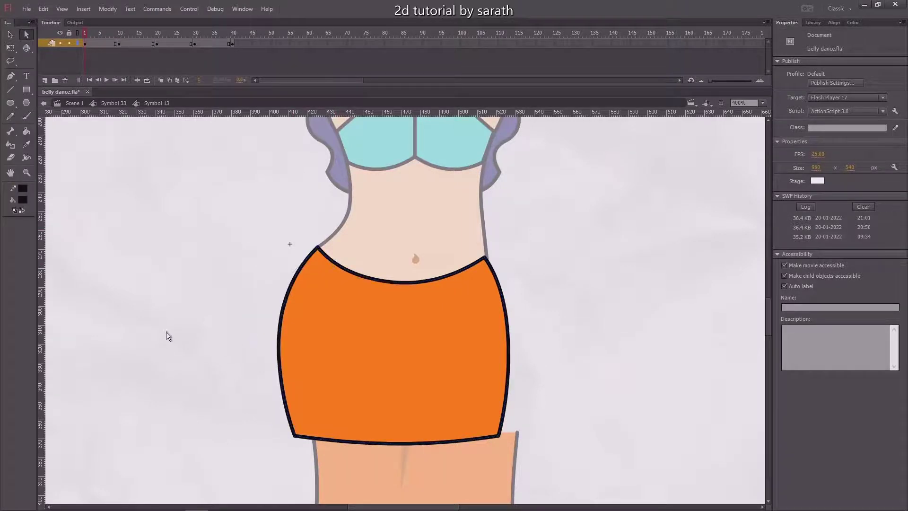
pyautogui.press('v')
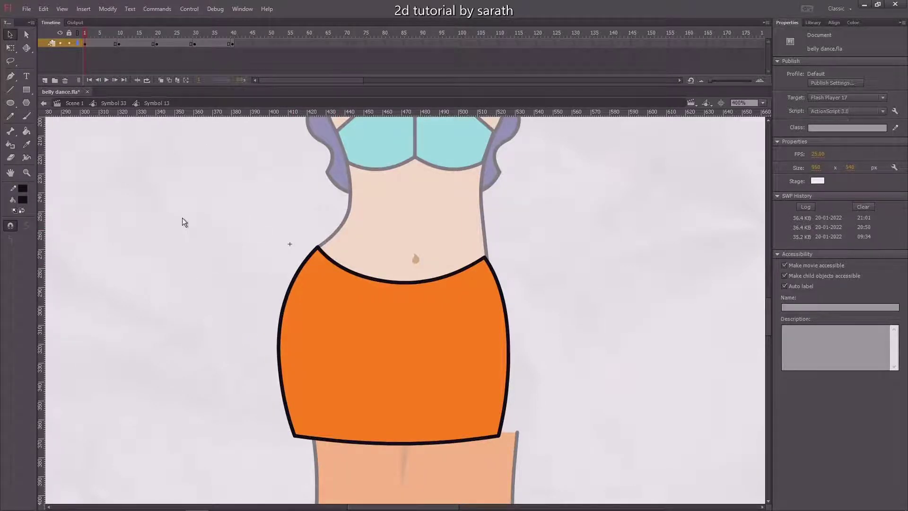
pyautogui.doubleClick(182, 218)
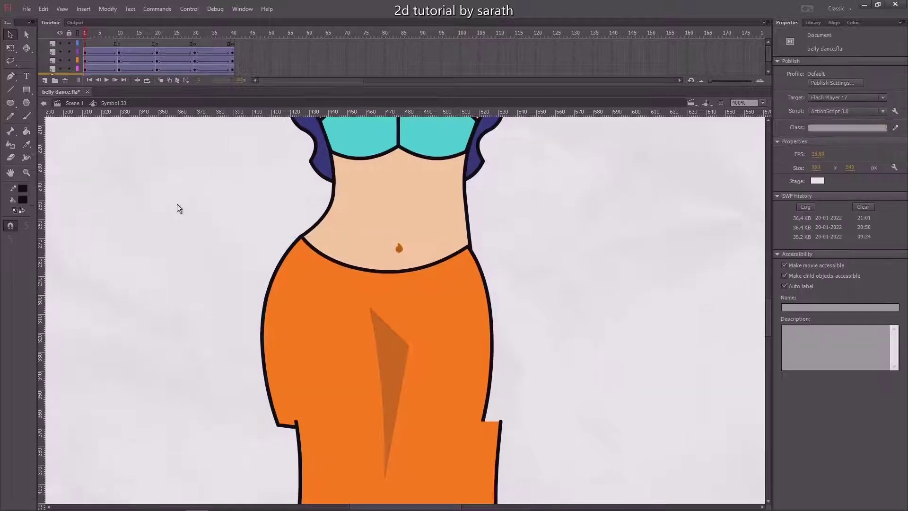
# - Inside the belly symbol at frame 10, move both lower corners to meet the skirt's edges and return to the dancer symbol
pyautogui.click(119, 38)
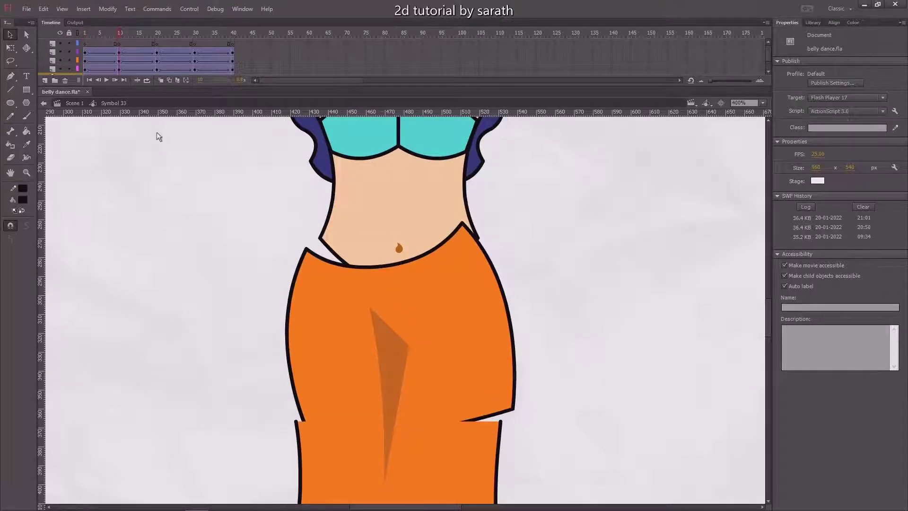
pyautogui.click(438, 210)
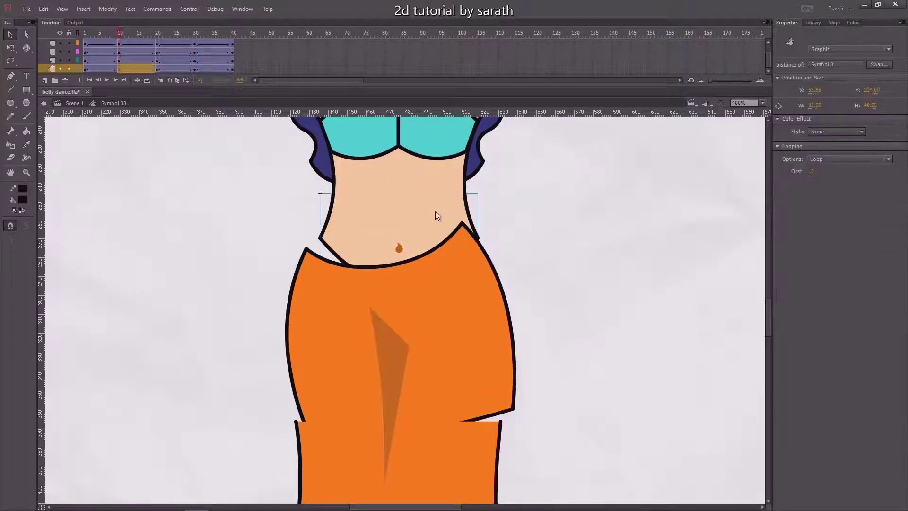
pyautogui.doubleClick(435, 213)
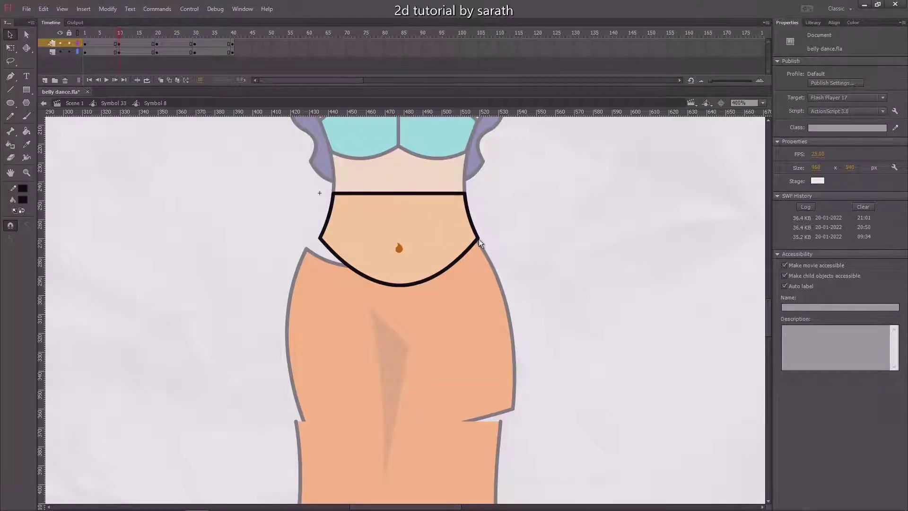
pyautogui.moveTo(479, 239); pyautogui.dragTo(475, 239)
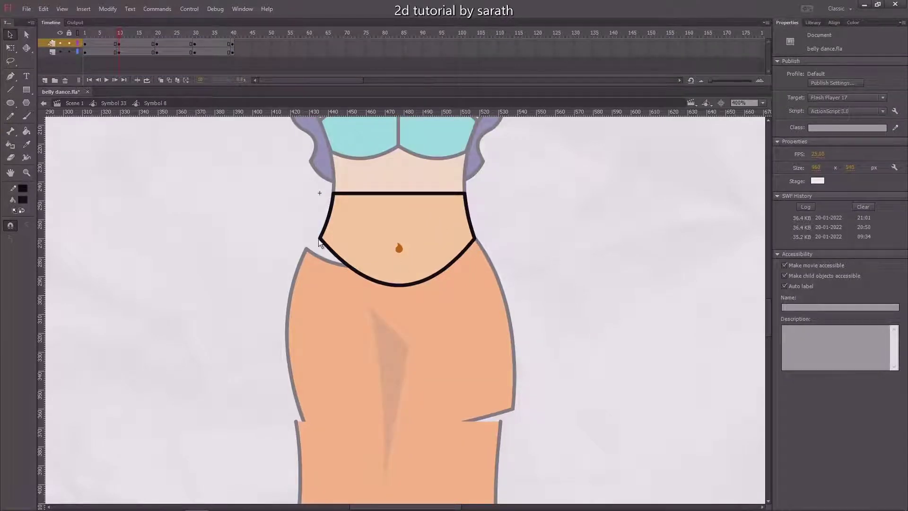
pyautogui.moveTo(319, 240); pyautogui.dragTo(307, 249)
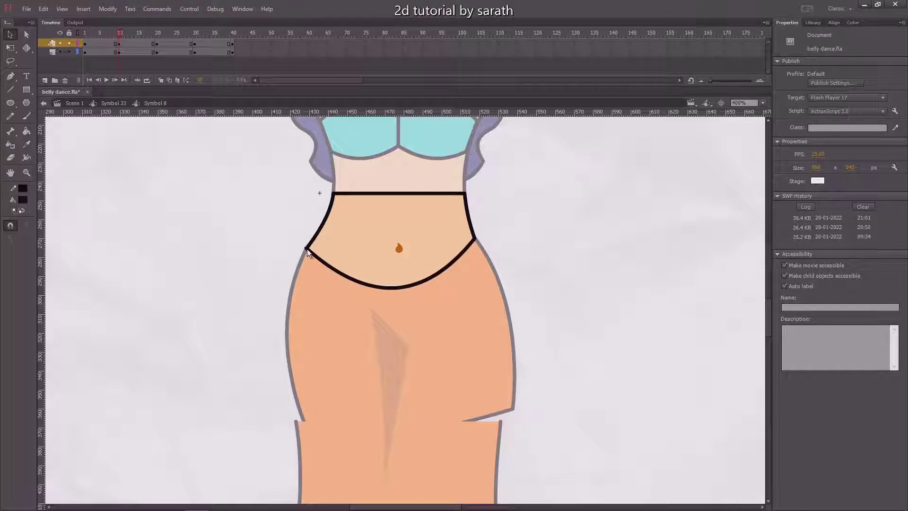
pyautogui.doubleClick(223, 255)
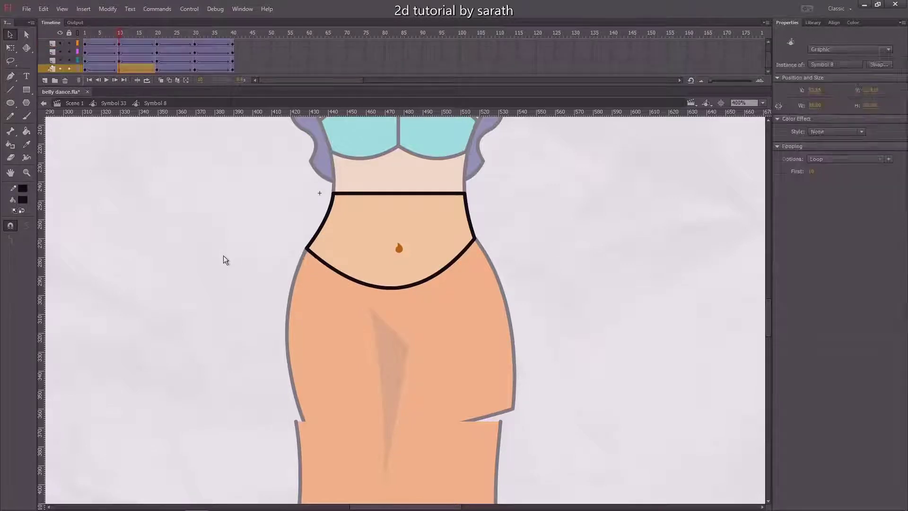
# - Inside the skirt symbol at frame 10, pull the upper right corner out to the belly's edge, return, and compare frames 1 and 10
pyautogui.click(469, 255)
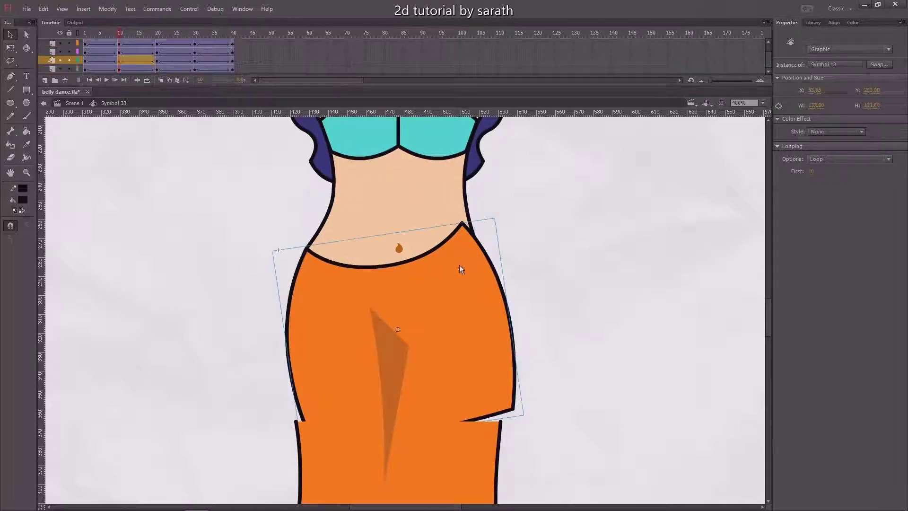
pyautogui.doubleClick(462, 264)
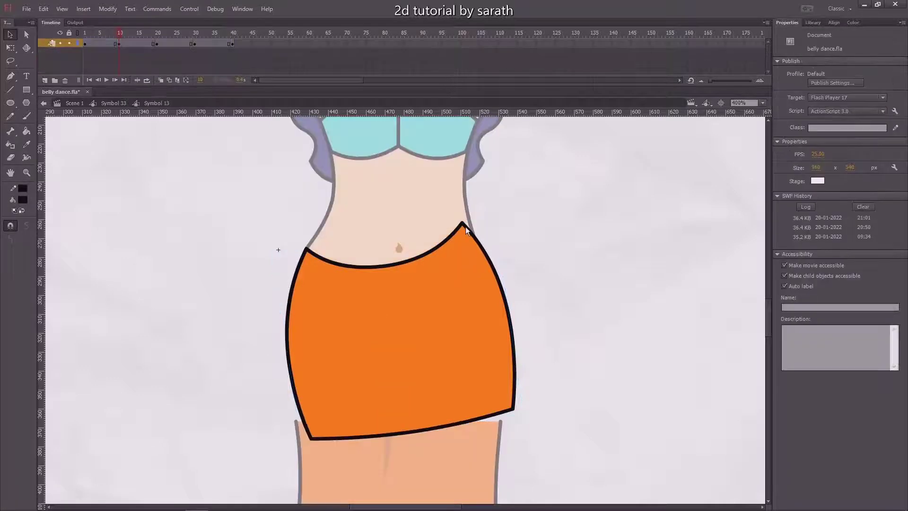
pyautogui.moveTo(463, 224); pyautogui.dragTo(472, 228)
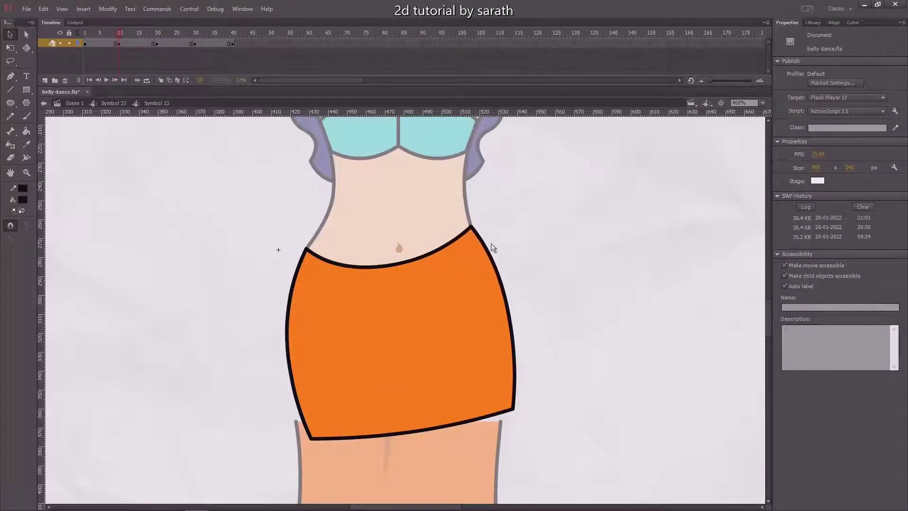
pyautogui.doubleClick(546, 254)
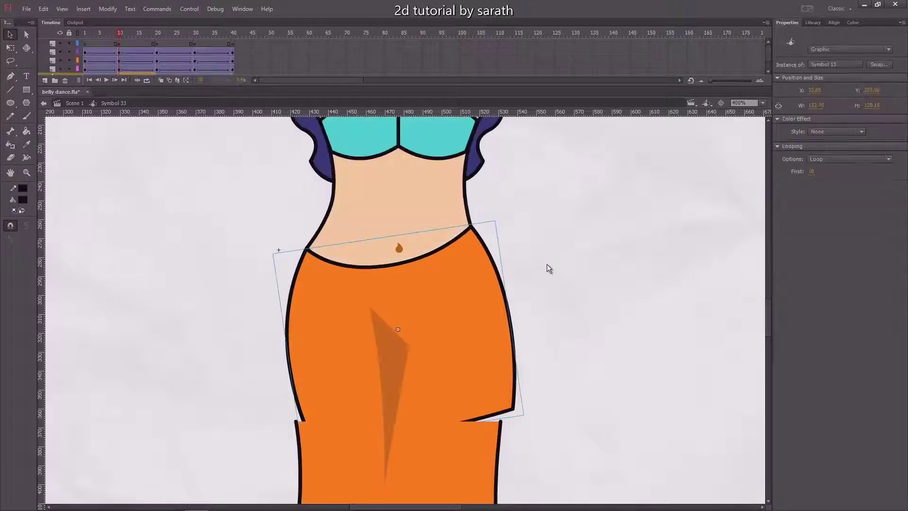
pyautogui.click(570, 264)
pyautogui.moveTo(574, 262); pyautogui.dragTo(560, 250)
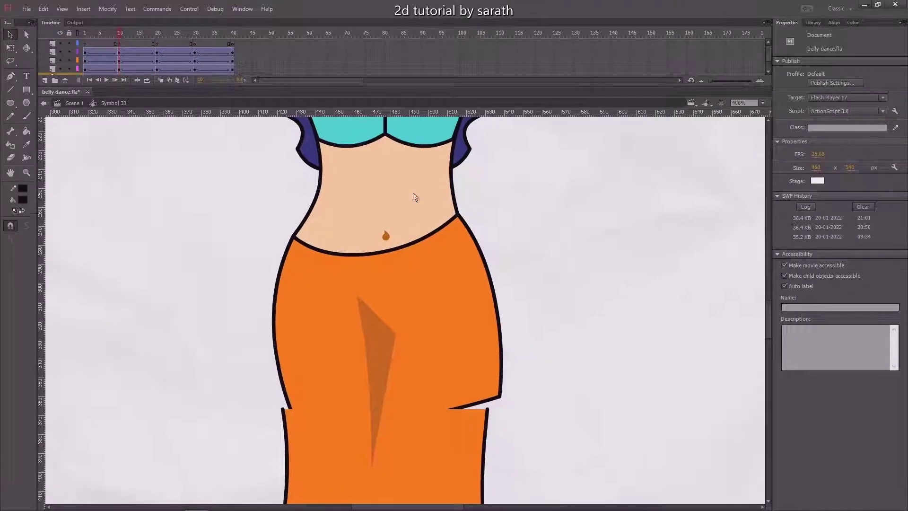
pyautogui.click(87, 35)
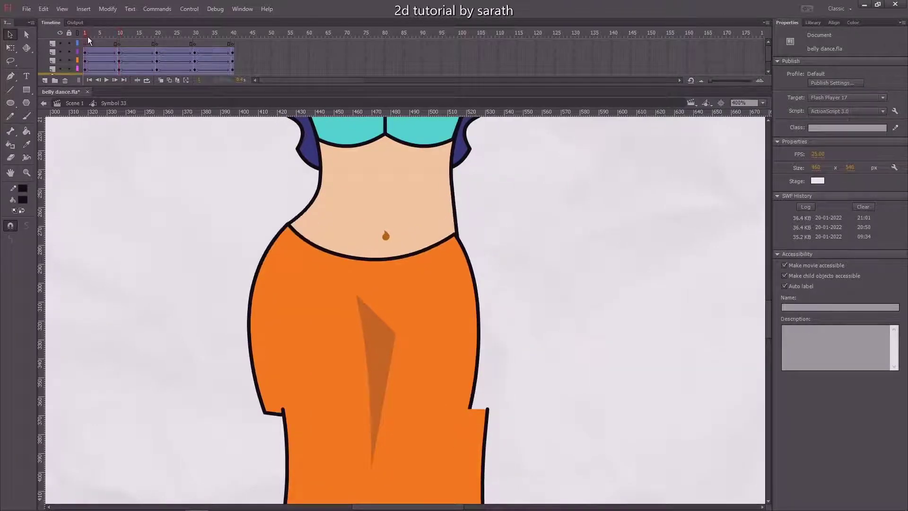
pyautogui.click(120, 37)
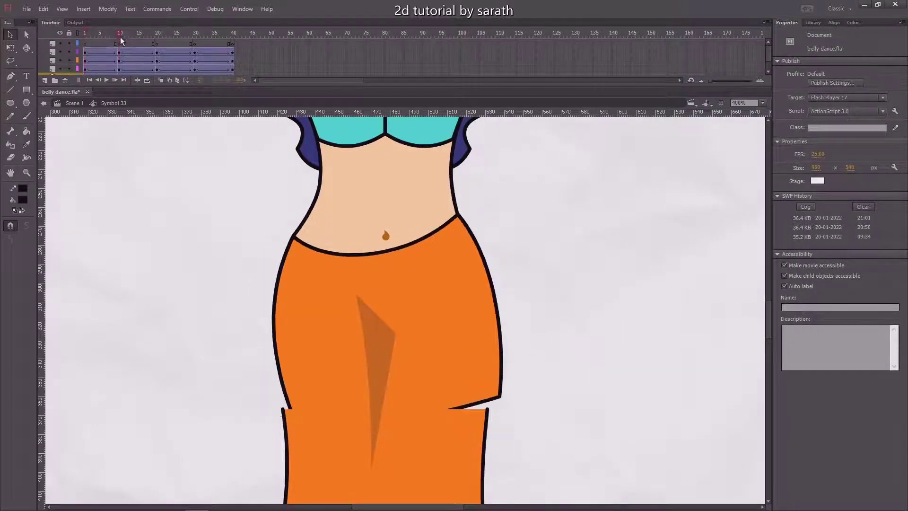
# - Inside the belly symbol at frame 20, pull the lower right corner out to the skirt's corner and the lower left corner inward, and return
pyautogui.click(157, 35)
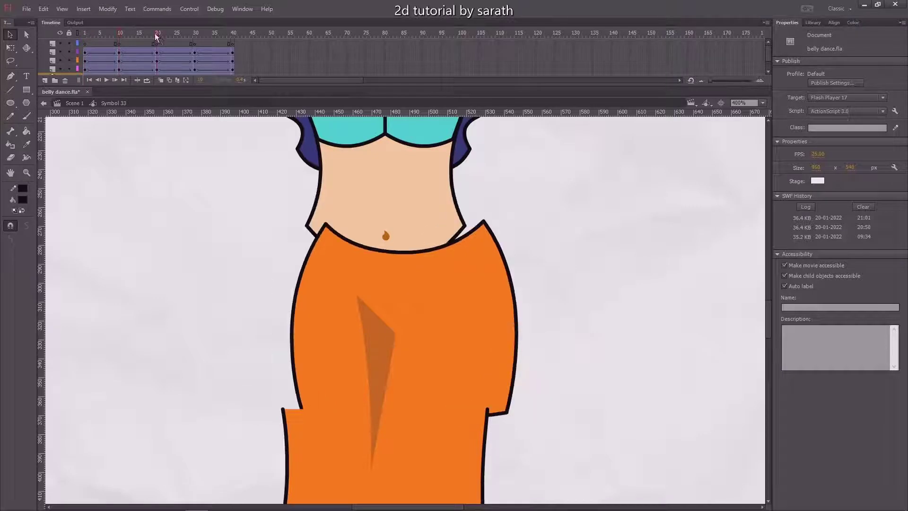
pyautogui.click(443, 209)
pyautogui.doubleClick(439, 215)
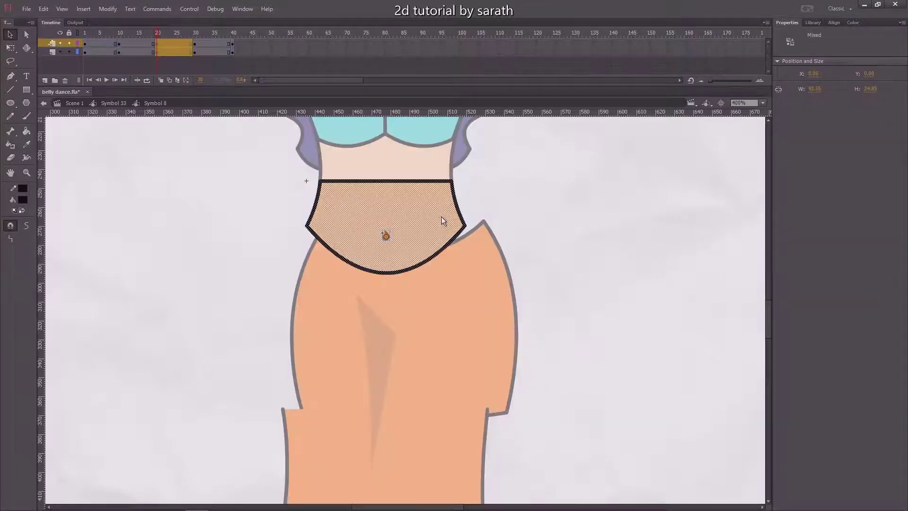
pyautogui.click(510, 218)
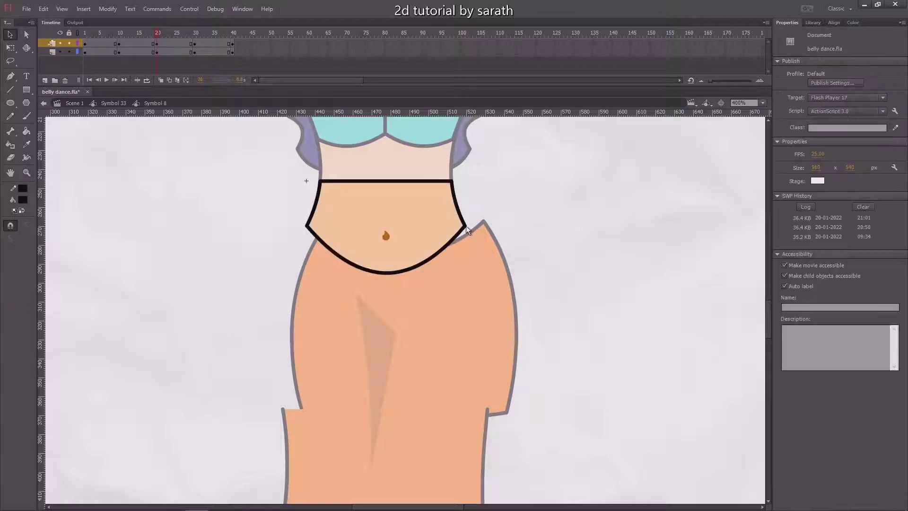
pyautogui.moveTo(479, 224); pyautogui.dragTo(485, 222)
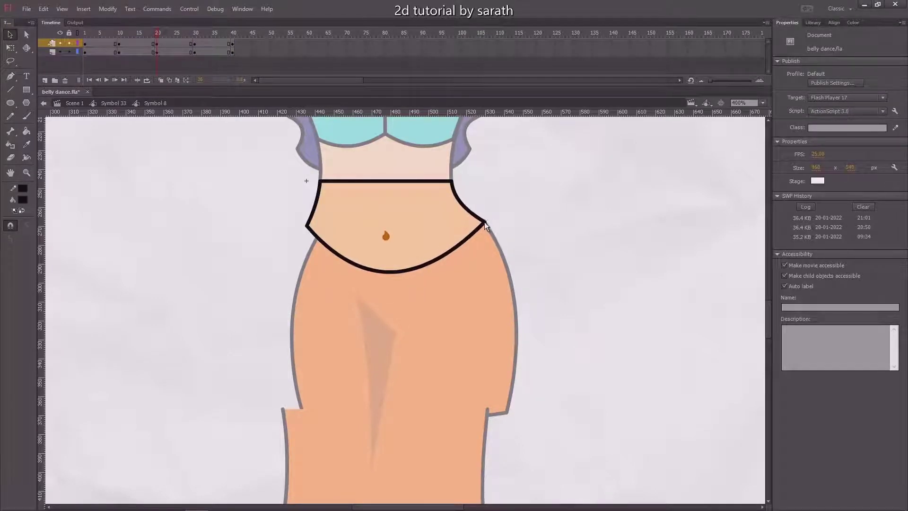
pyautogui.moveTo(305, 225); pyautogui.dragTo(315, 233)
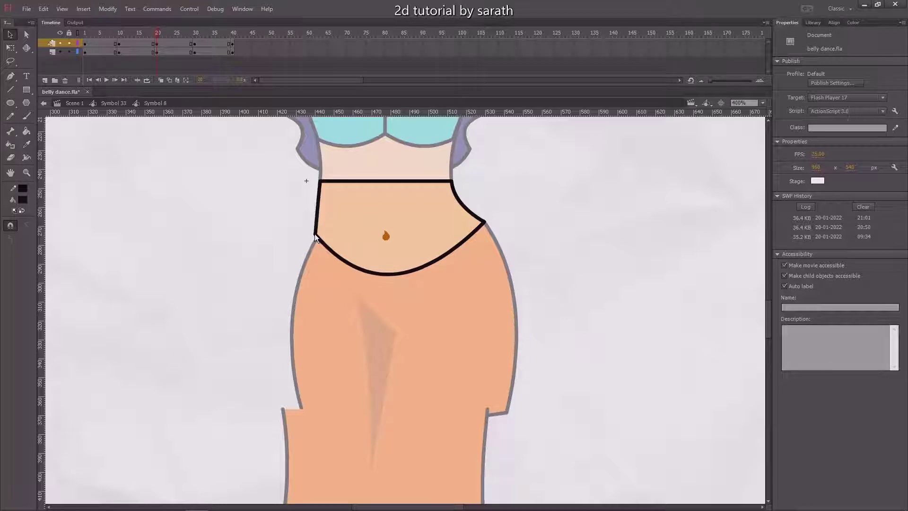
pyautogui.doubleClick(527, 229)
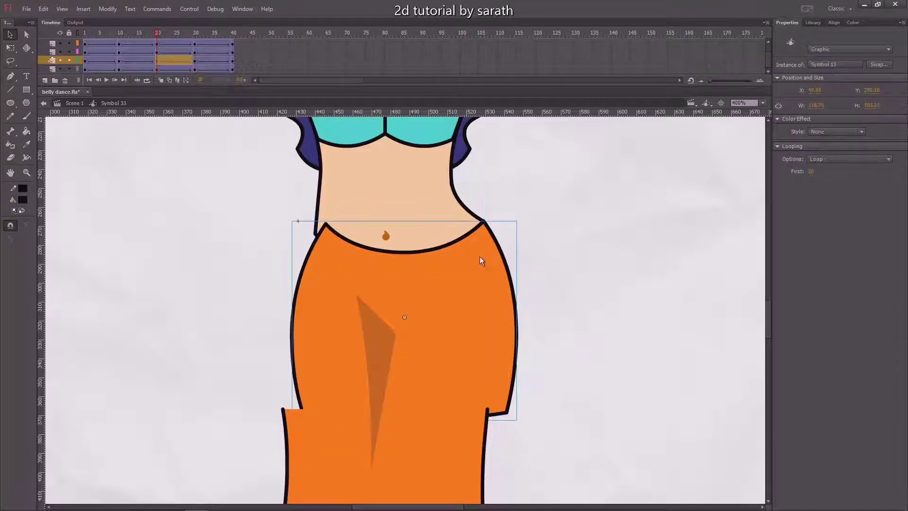
# - Inside the skirt symbol at frame 20, move the upper left corner to the belly's edge, bulge the right hip with Subselection, and return
pyautogui.doubleClick(481, 258)
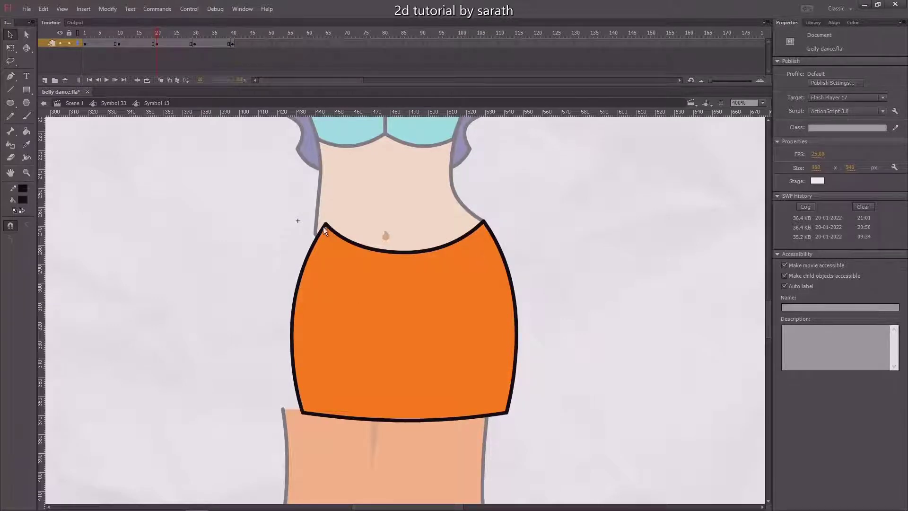
pyautogui.moveTo(322, 226); pyautogui.dragTo(317, 231)
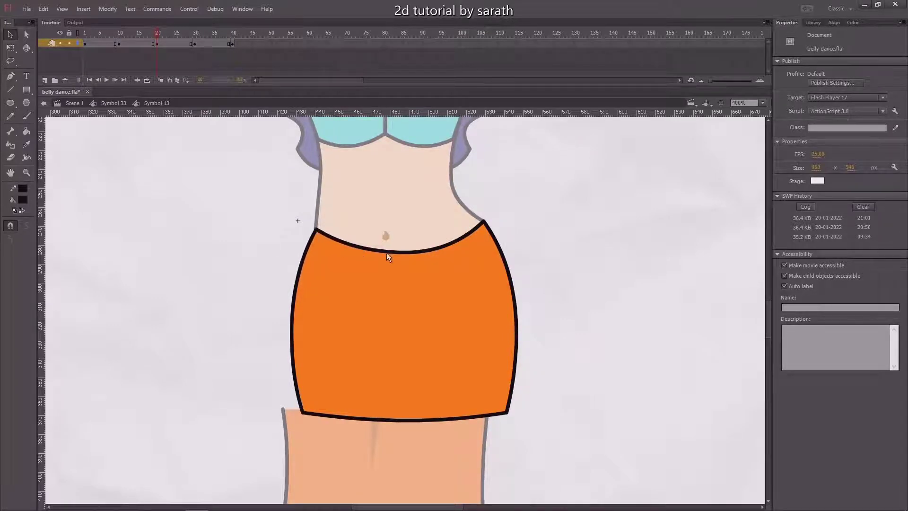
pyautogui.press('a')
pyautogui.click(469, 244)
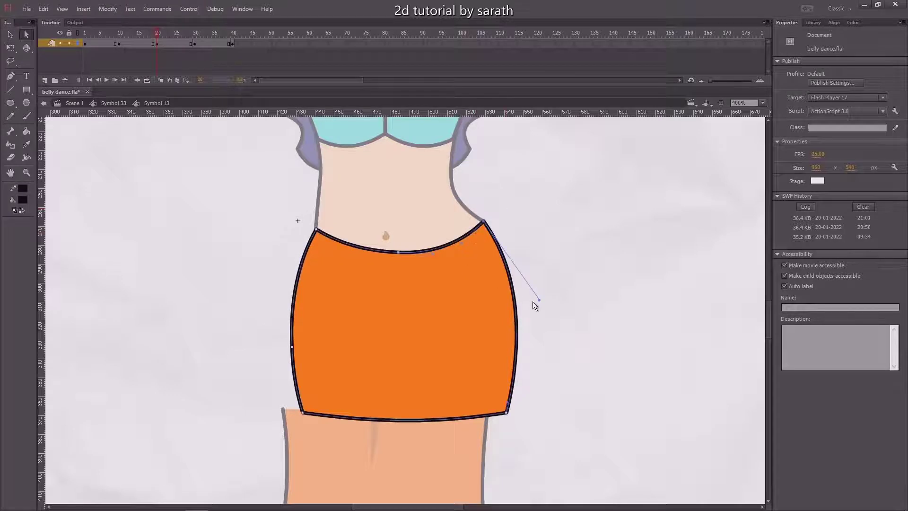
pyautogui.moveTo(541, 300); pyautogui.dragTo(556, 284)
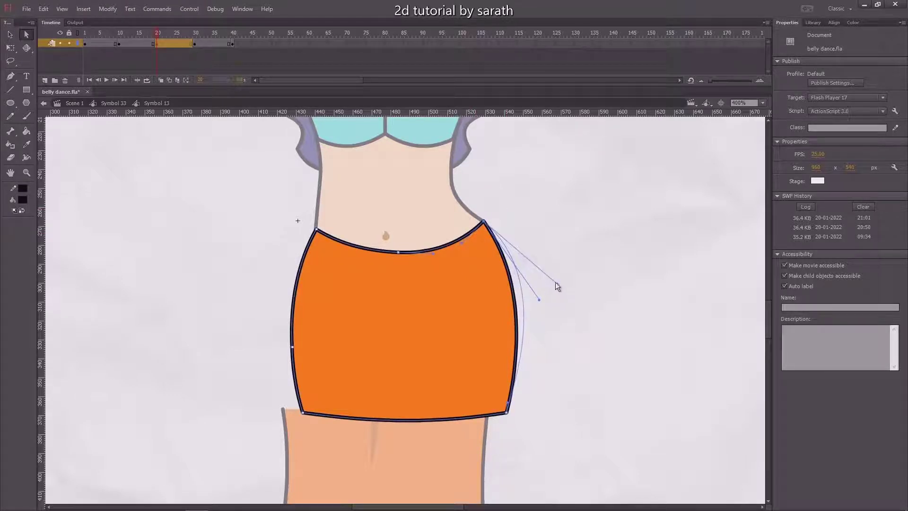
pyautogui.press('v')
pyautogui.doubleClick(589, 265)
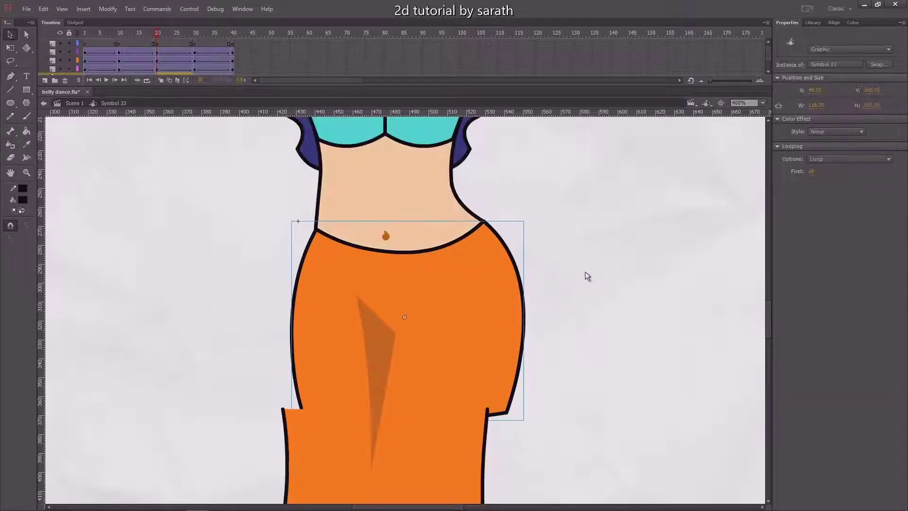
pyautogui.click(84, 33)
pyautogui.click(118, 34)
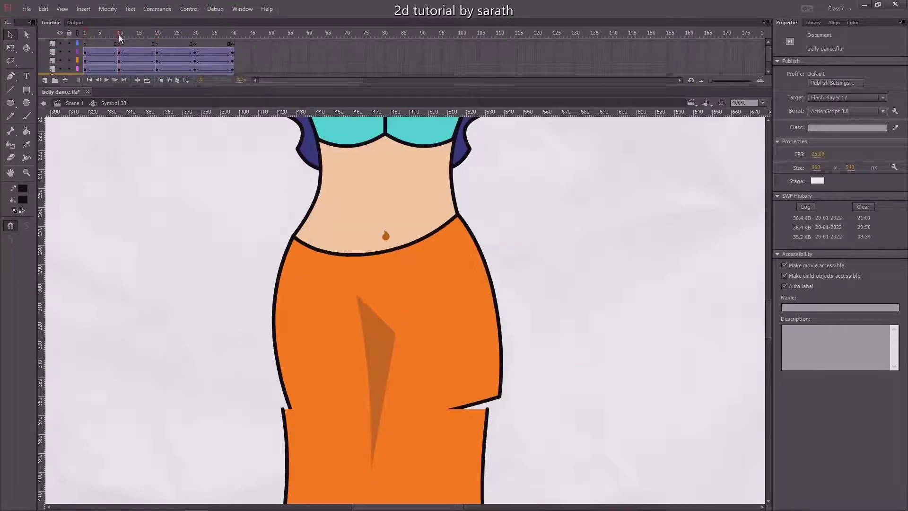
pyautogui.click(157, 34)
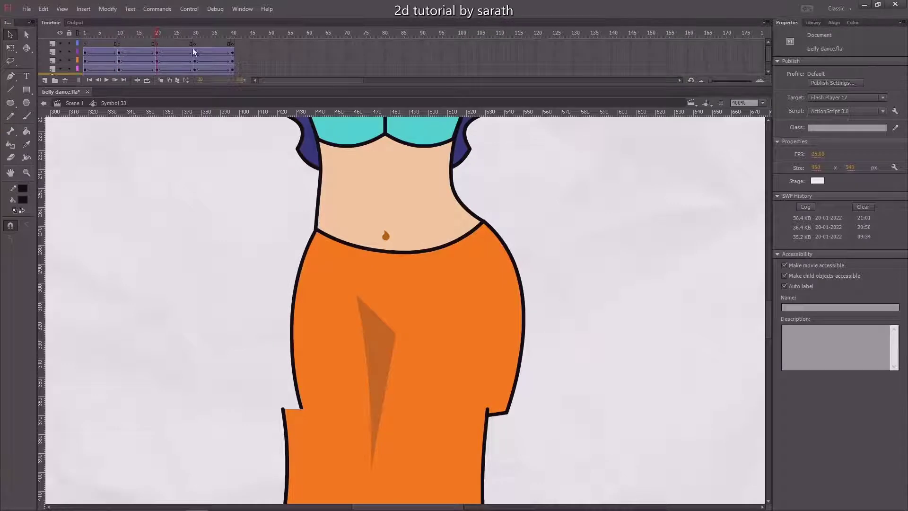
# - Inside the belly symbol at frame 30, move both lower corners to meet the skirt's edges and return to the dancer symbol
pyautogui.click(195, 36)
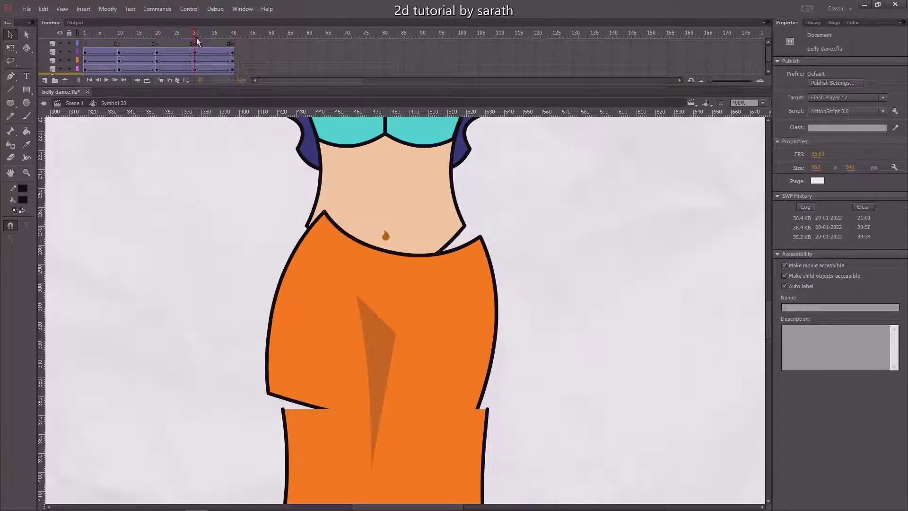
pyautogui.doubleClick(435, 237)
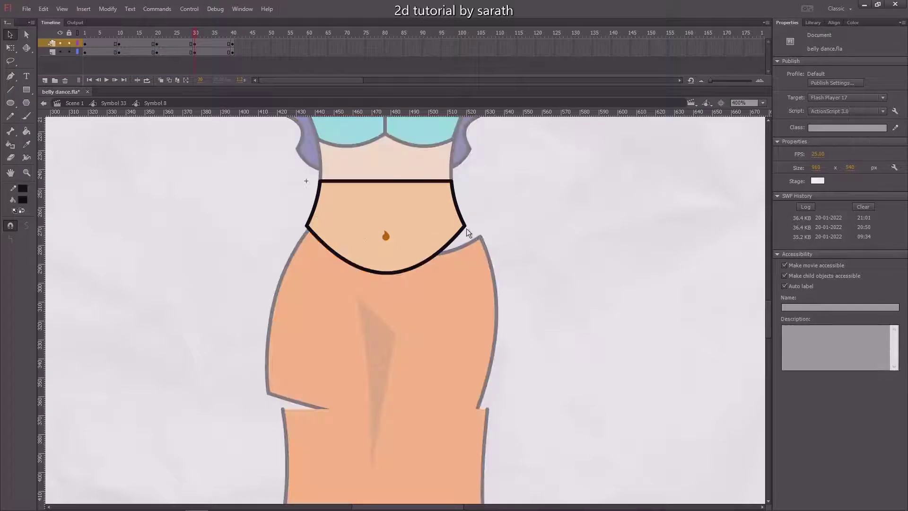
pyautogui.moveTo(464, 226); pyautogui.dragTo(480, 238)
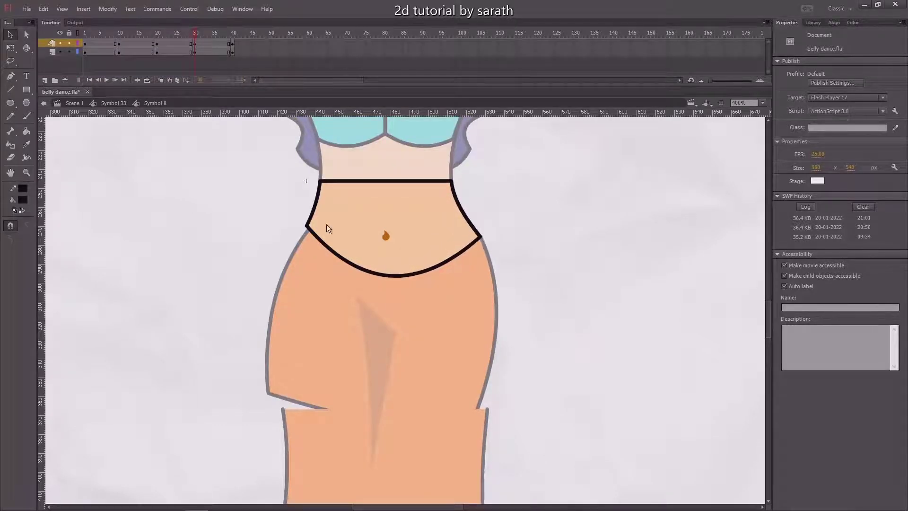
pyautogui.moveTo(307, 226); pyautogui.dragTo(305, 232)
pyautogui.doubleClick(262, 250)
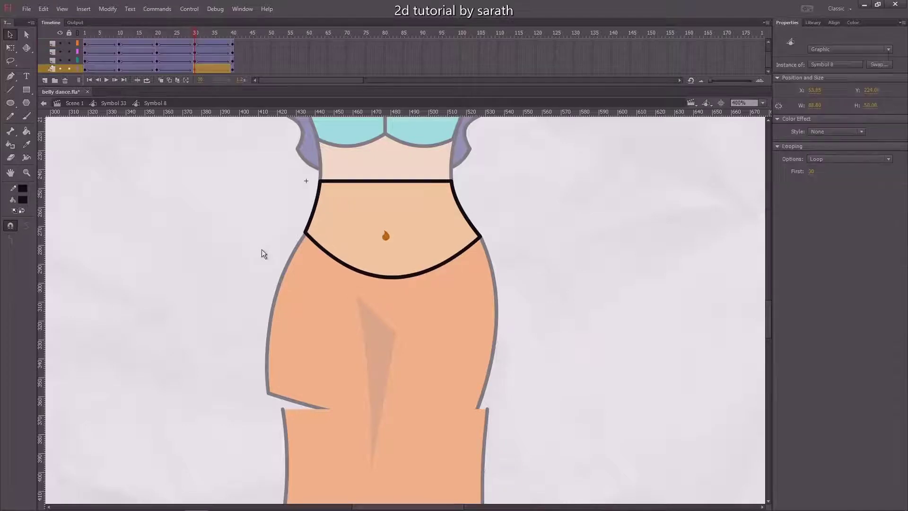
# - Inside the skirt symbol at frame 30, pull the upper left corner to the belly's edge, smooth the waistline curve, and return
pyautogui.doubleClick(338, 242)
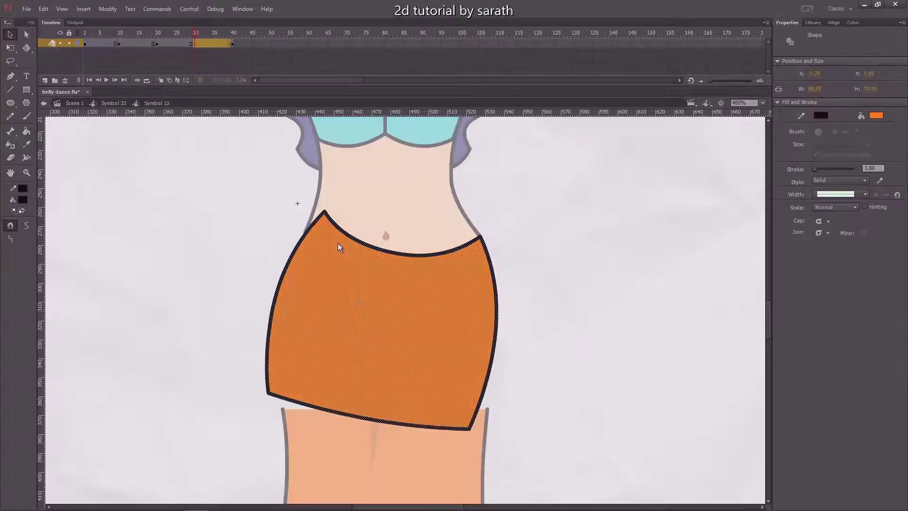
pyautogui.click(337, 211)
pyautogui.hotkey('ctrl', 'z')
pyautogui.click(328, 215)
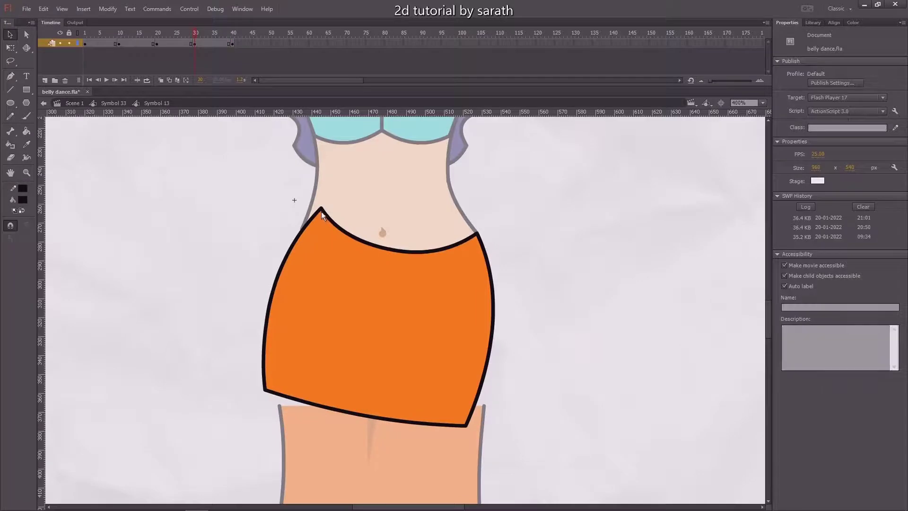
pyautogui.moveTo(322, 211); pyautogui.dragTo(306, 220)
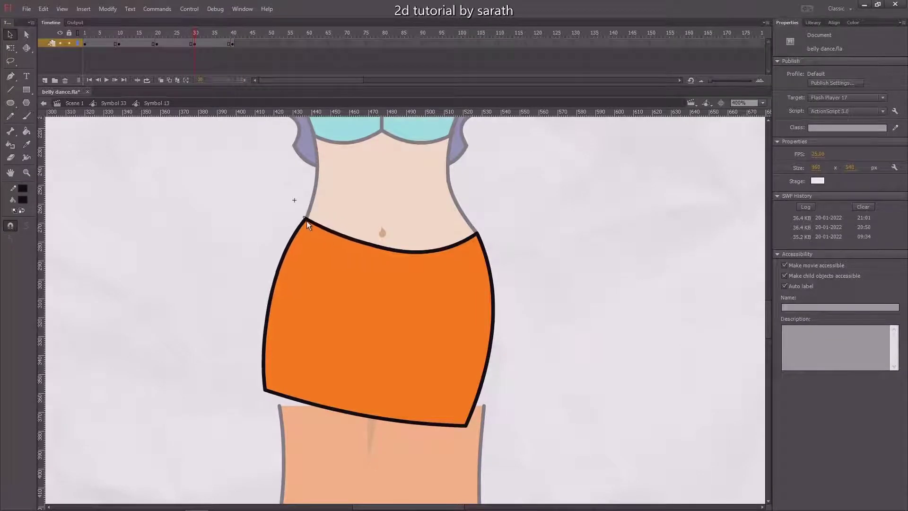
pyautogui.moveTo(408, 254); pyautogui.dragTo(396, 256)
pyautogui.doubleClick(227, 254)
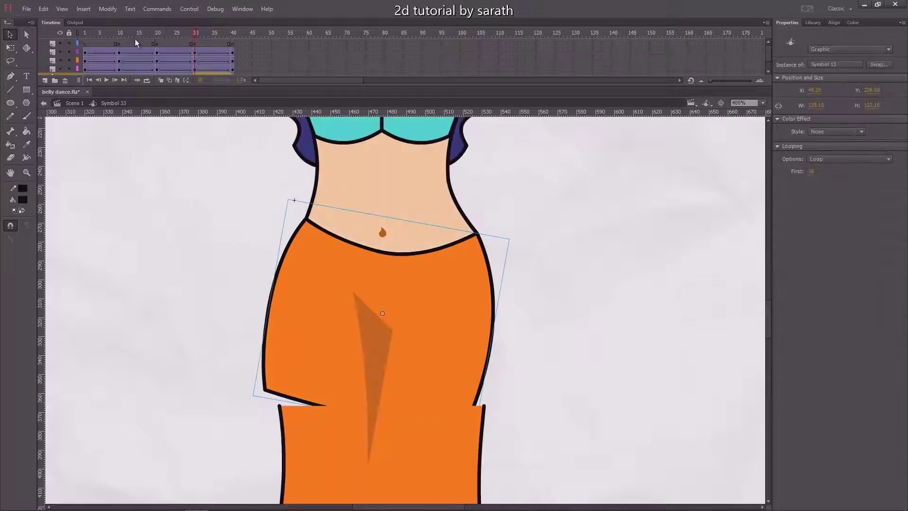
pyautogui.click(117, 37)
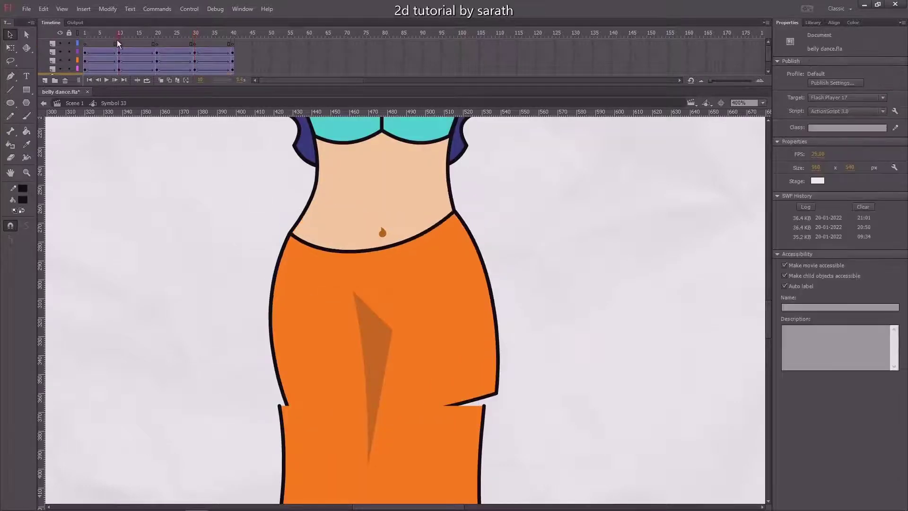
pyautogui.click(196, 36)
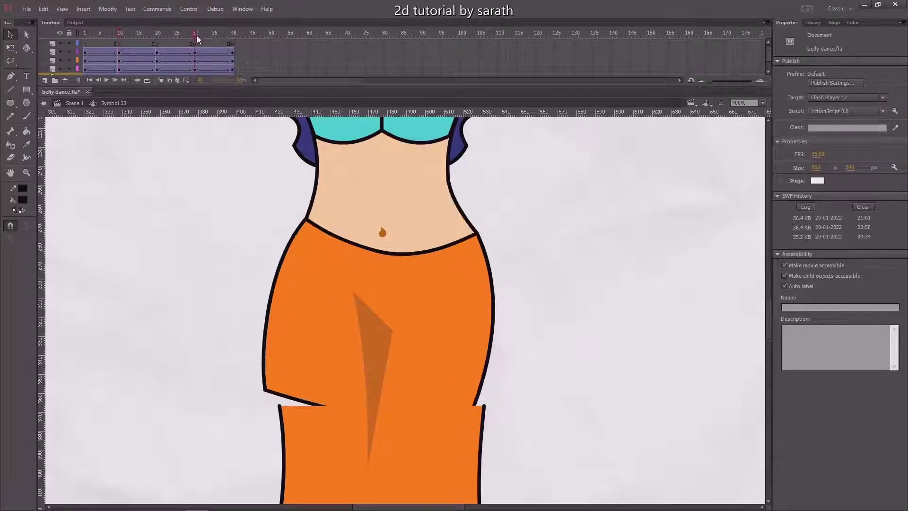
# - Inside the skirt symbol, copy the frame 1 keyframe onto frame 40 and return to the dancer symbol
pyautogui.click(235, 36)
pyautogui.click(289, 263)
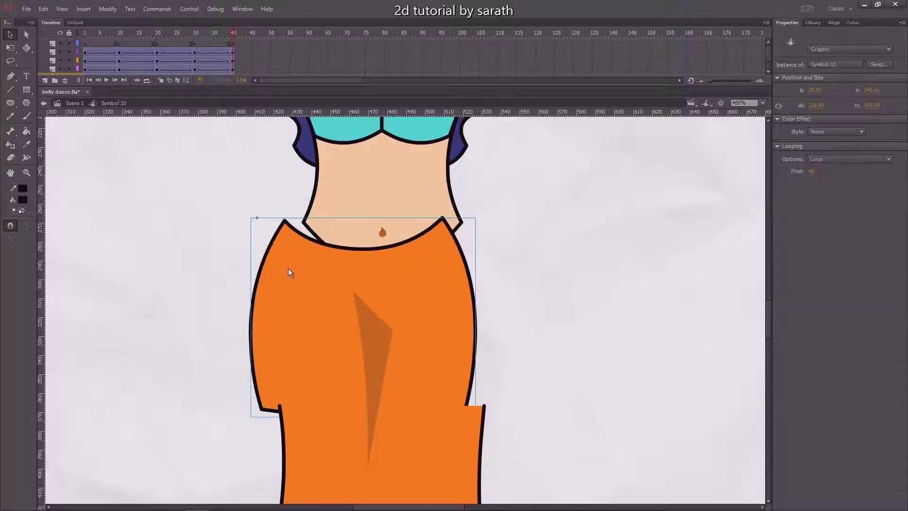
pyautogui.doubleClick(288, 271)
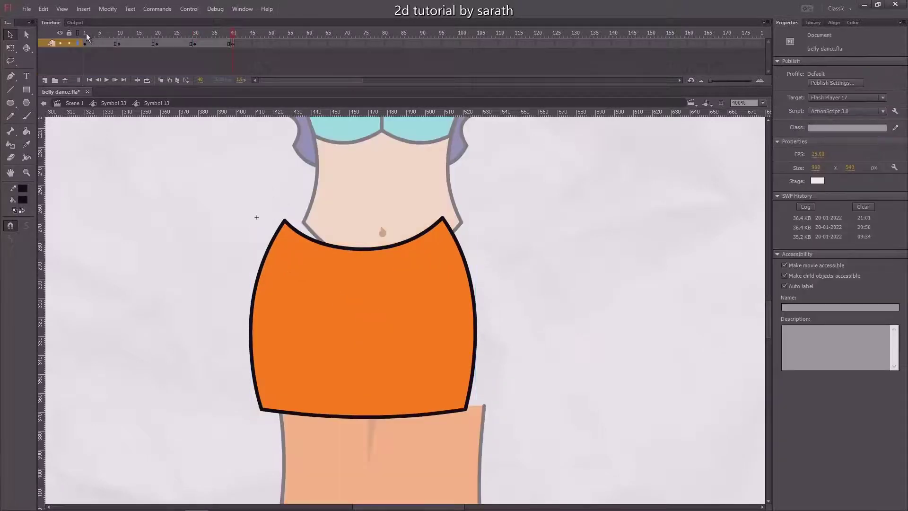
pyautogui.click(86, 35)
pyautogui.click(86, 44)
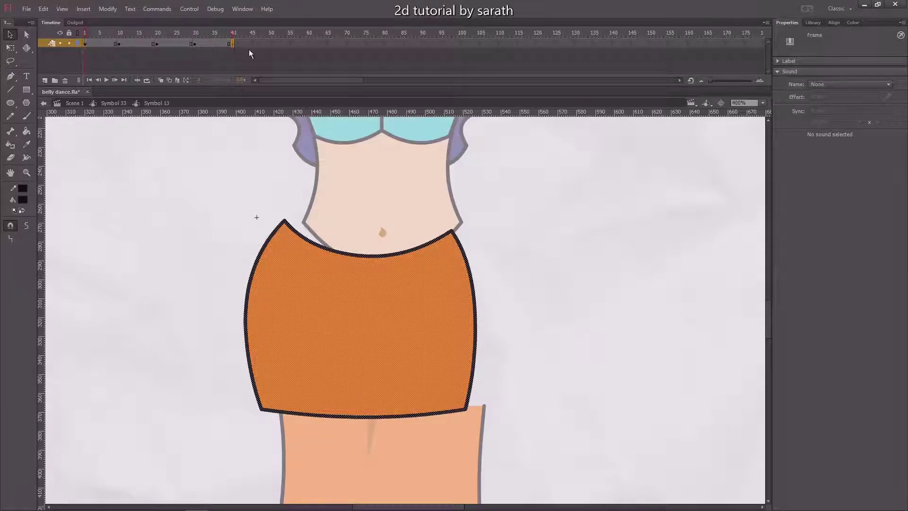
pyautogui.doubleClick(202, 154)
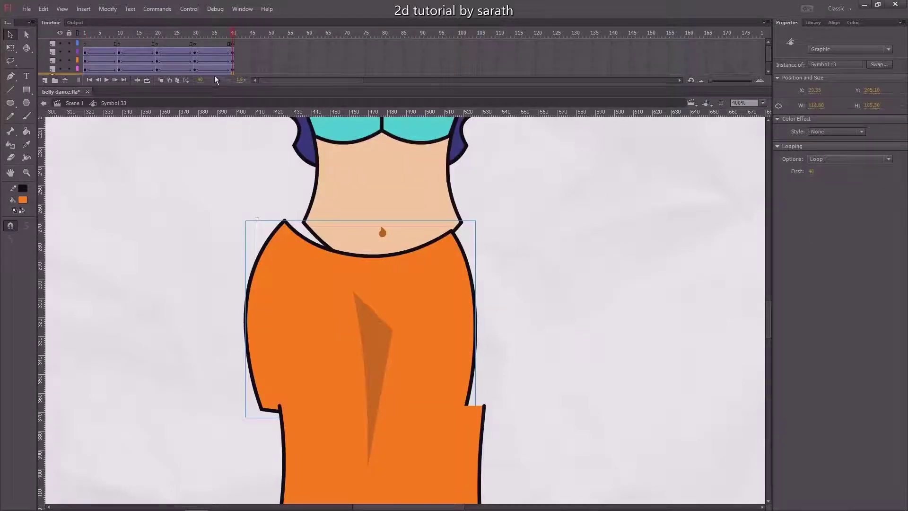
# - Inside the belly symbol, copy both layers' frame 1 keyframes onto frame 40, return to the dancer symbol and play the animation
pyautogui.doubleClick(341, 211)
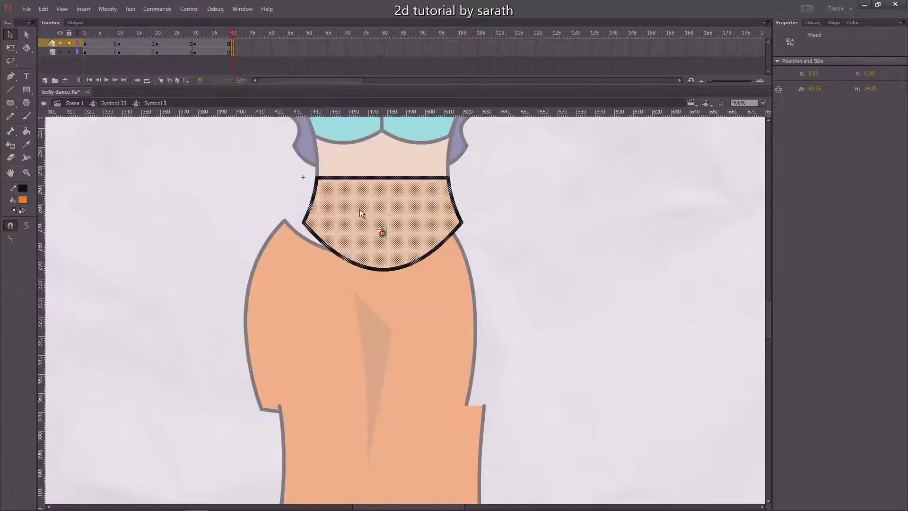
pyautogui.click(98, 35)
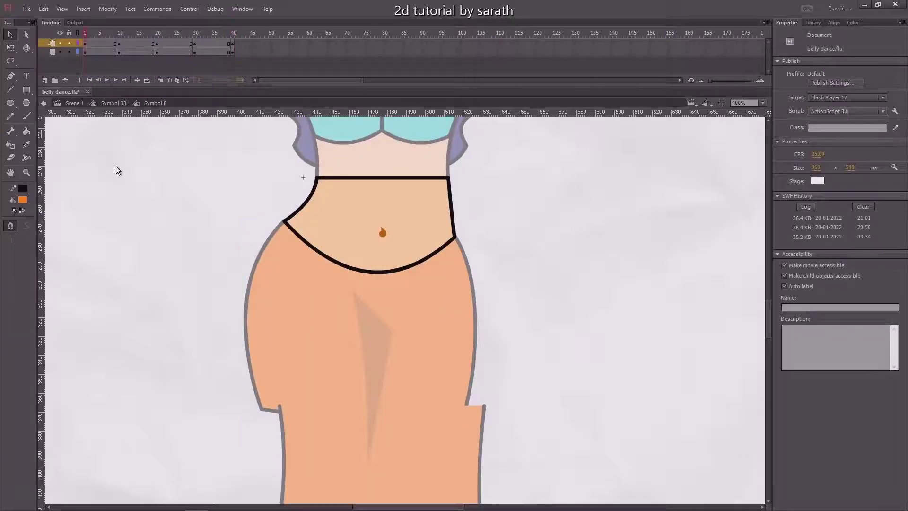
pyautogui.doubleClick(149, 126)
pyautogui.moveTo(183, 36); pyautogui.dragTo(237, 55)
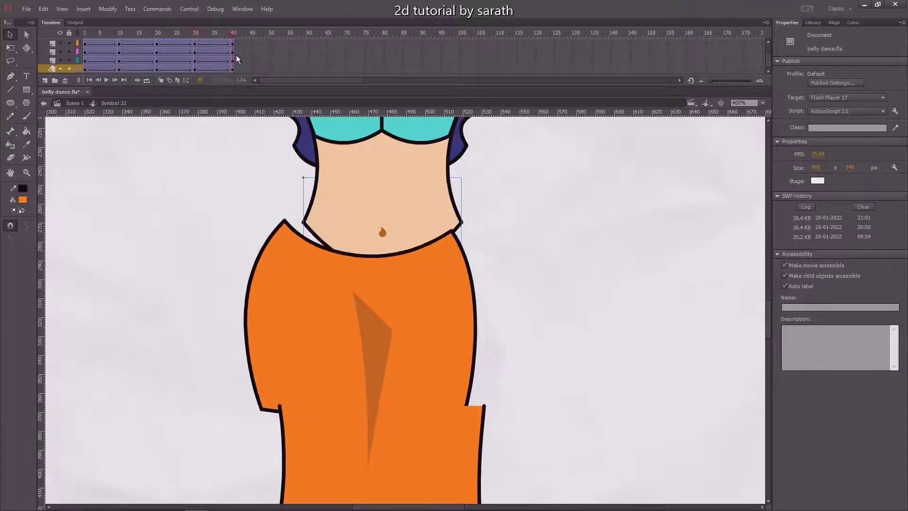
pyautogui.click(422, 237)
pyautogui.doubleClick(422, 237)
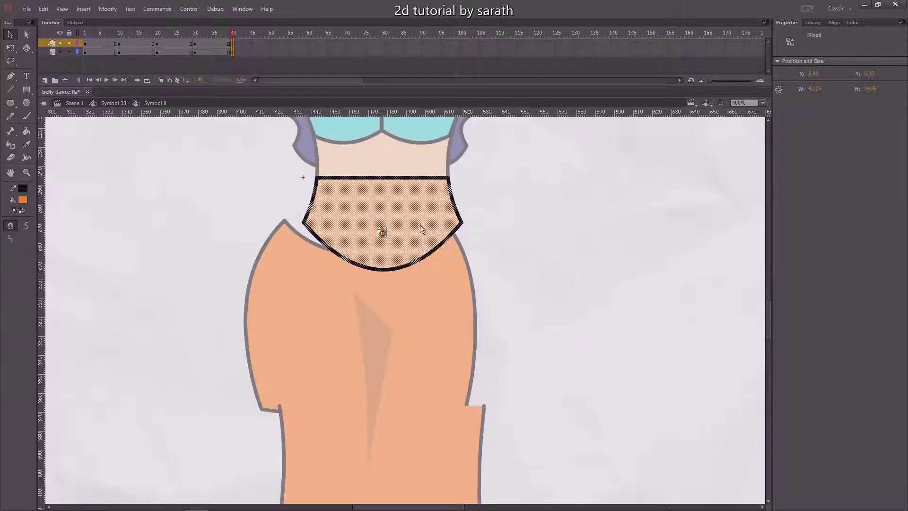
pyautogui.click(86, 45)
pyautogui.moveTo(86, 44); pyautogui.dragTo(84, 53)
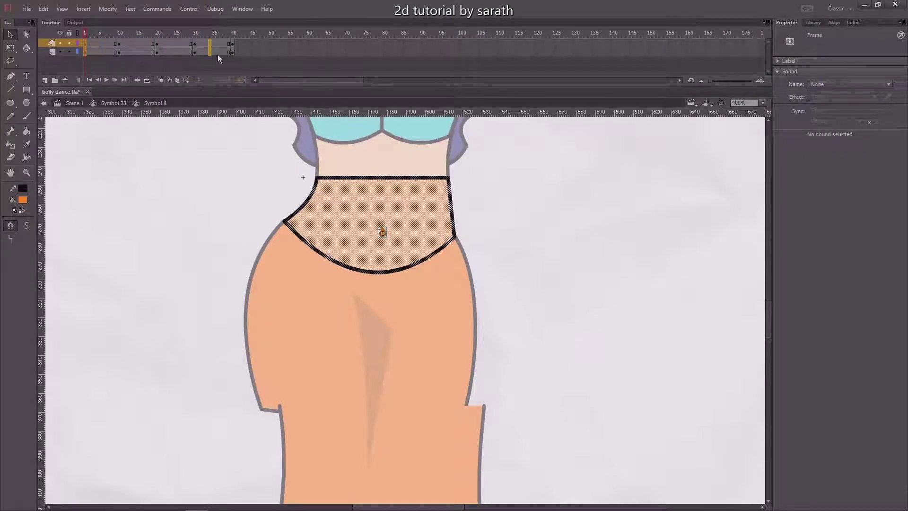
pyautogui.doubleClick(180, 185)
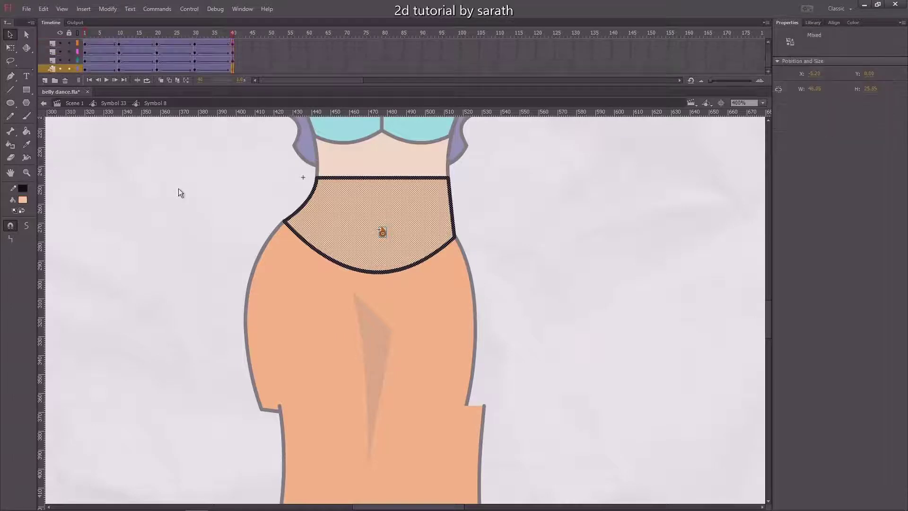
pyautogui.press('Return')
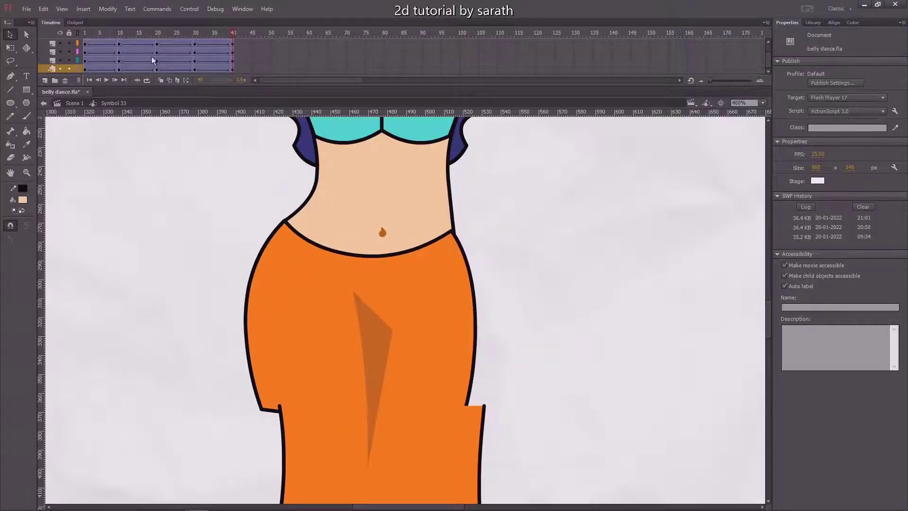
# - Create shape tweens across all the skirt symbol's frames from 1 to 40 and preview the motion there and in the dancer symbol
pyautogui.click(422, 281)
pyautogui.doubleClick(409, 274)
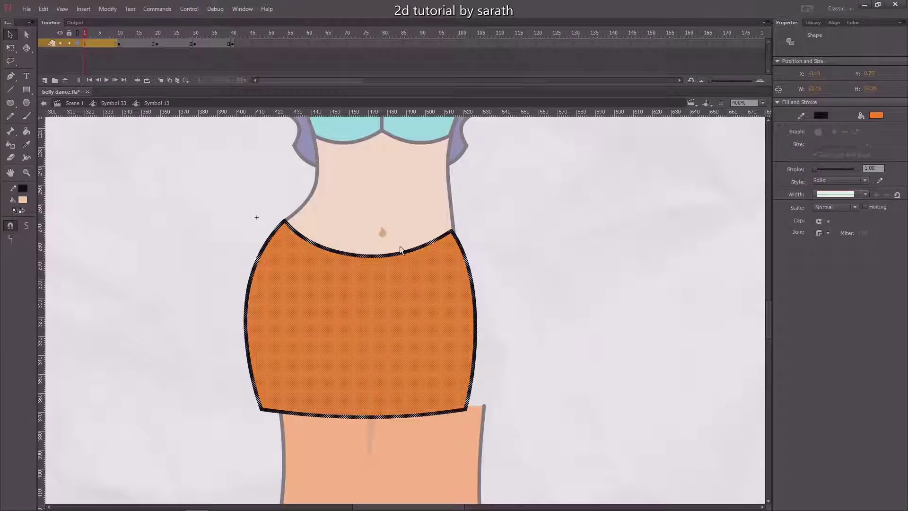
pyautogui.click(66, 44)
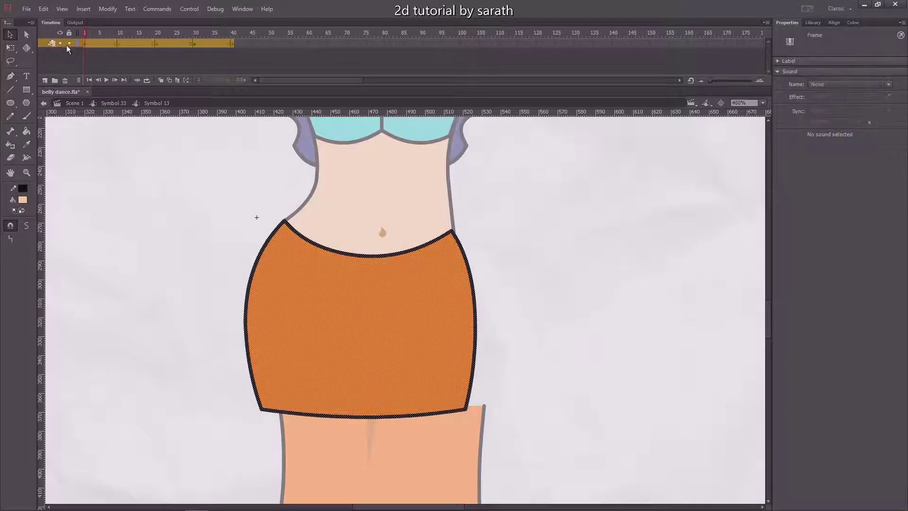
pyautogui.rightClick(144, 43)
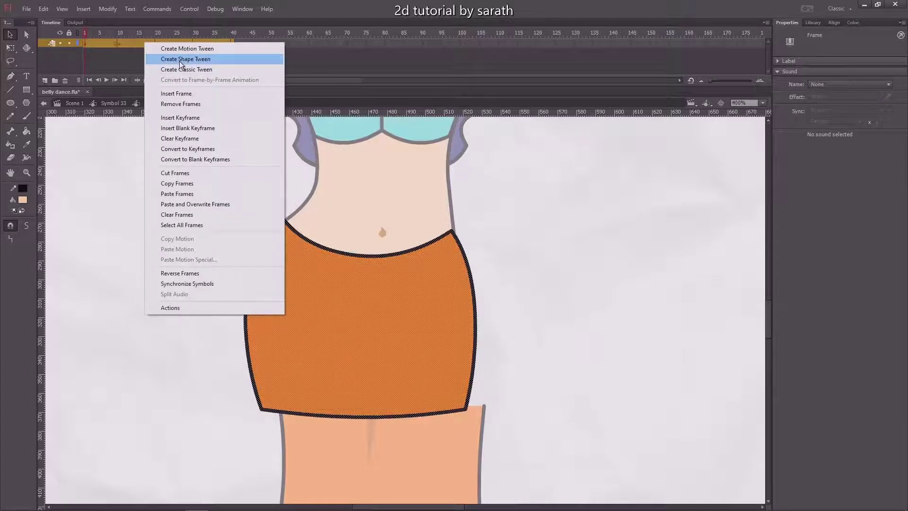
pyautogui.click(179, 61)
pyautogui.click(144, 38)
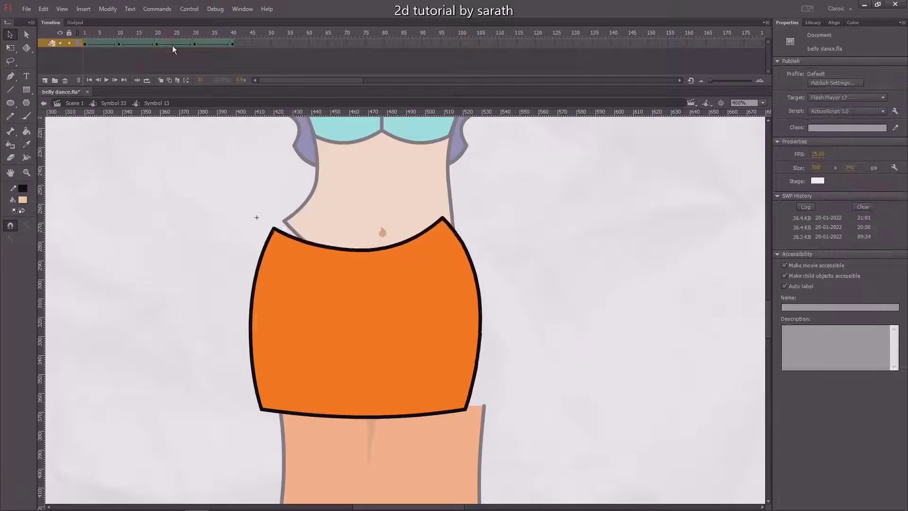
pyautogui.press('Return')
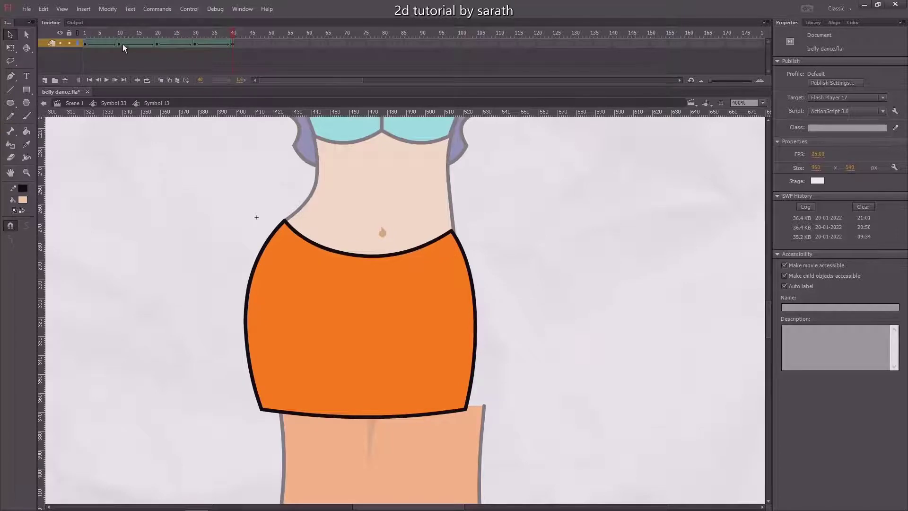
pyautogui.moveTo(123, 44); pyautogui.dragTo(253, 75)
pyautogui.doubleClick(180, 195)
pyautogui.moveTo(96, 49); pyautogui.dragTo(267, 73)
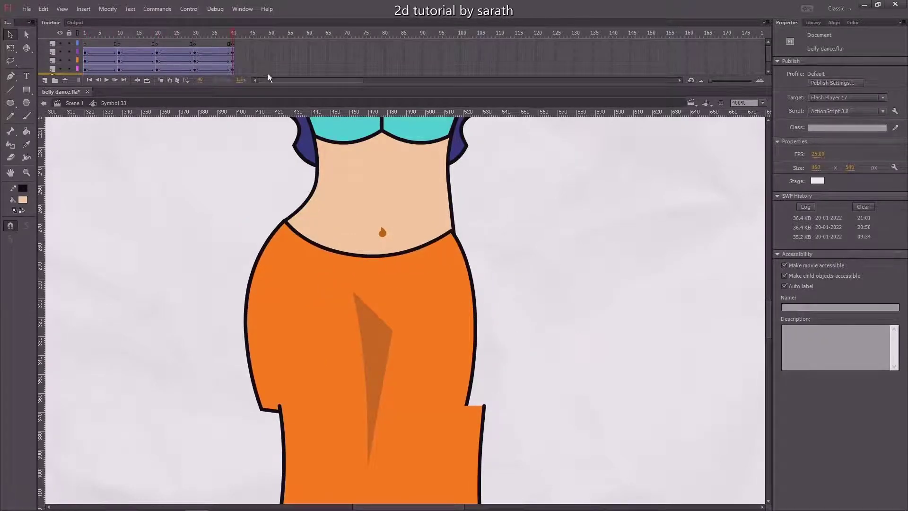
pyautogui.press('Return')
# - Inside the belly symbol, create shape tweens across the belly layer's frames 1 to 40 and scrub through the motion
pyautogui.doubleClick(323, 221)
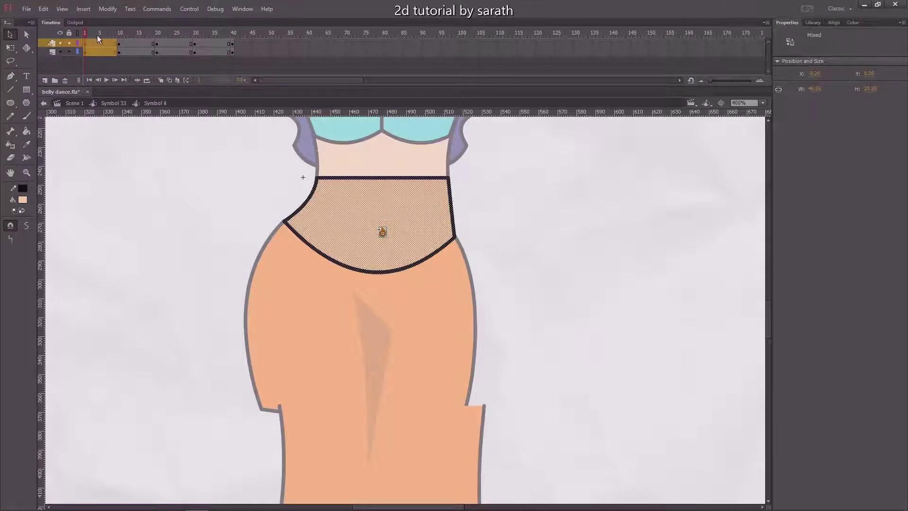
pyautogui.click(63, 42)
pyautogui.click(53, 52)
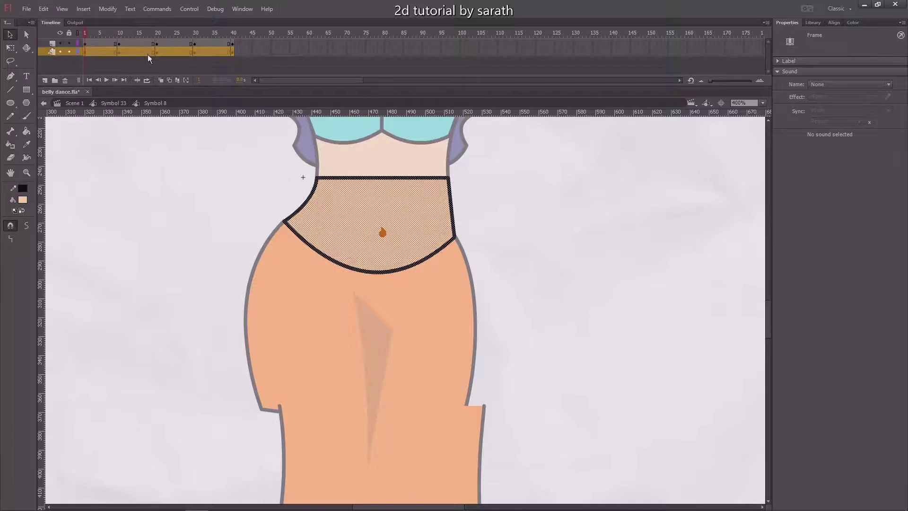
pyautogui.rightClick(149, 52)
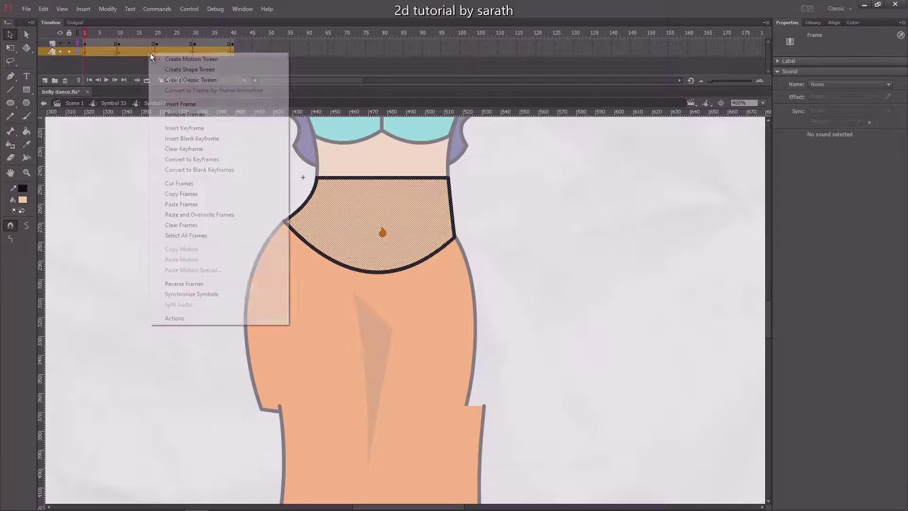
pyautogui.click(191, 70)
pyautogui.click(123, 34)
pyautogui.moveTo(122, 34); pyautogui.dragTo(275, 69)
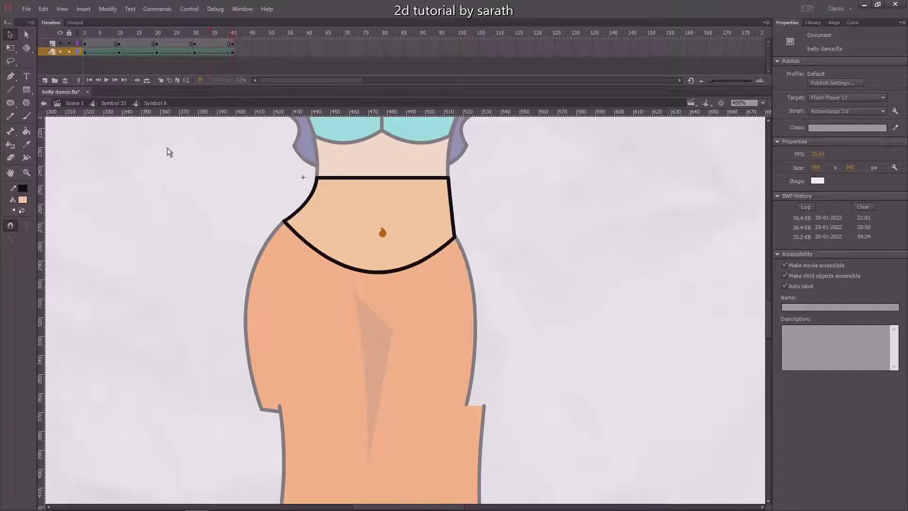
# - Create classic tweens across the navel layer's frames 1 to 40 and play the belly symbol's animation
pyautogui.click(55, 44)
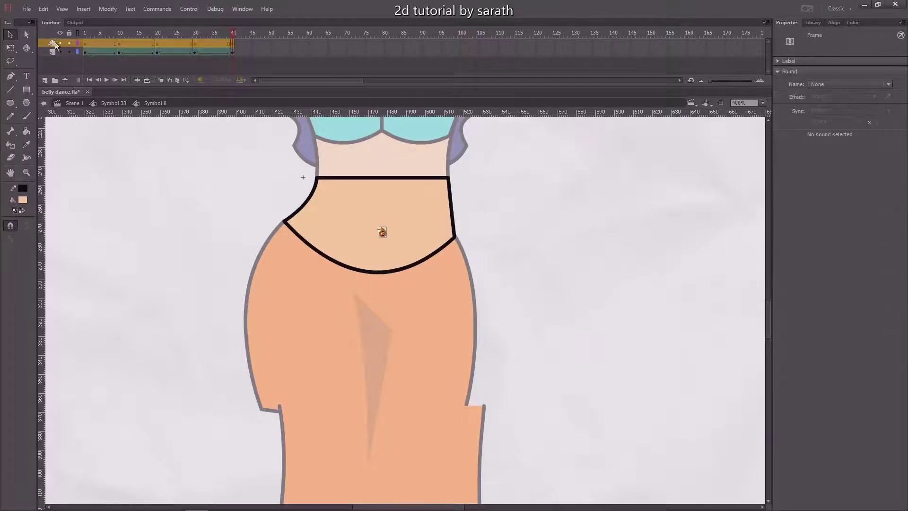
pyautogui.rightClick(124, 45)
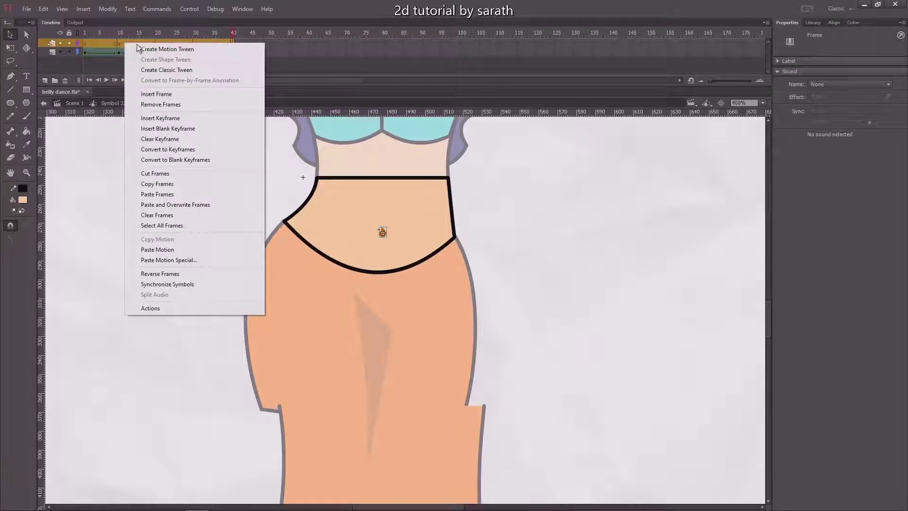
pyautogui.click(165, 70)
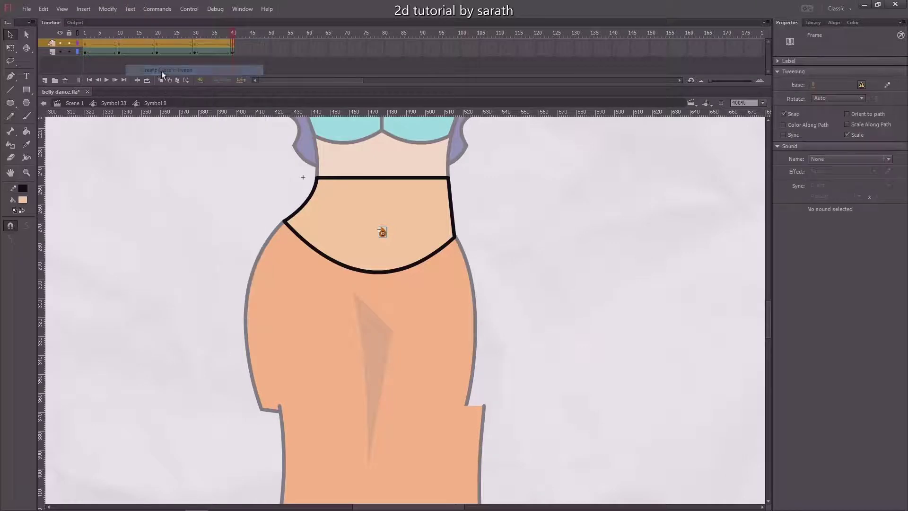
pyautogui.click(121, 45)
pyautogui.press('Return')
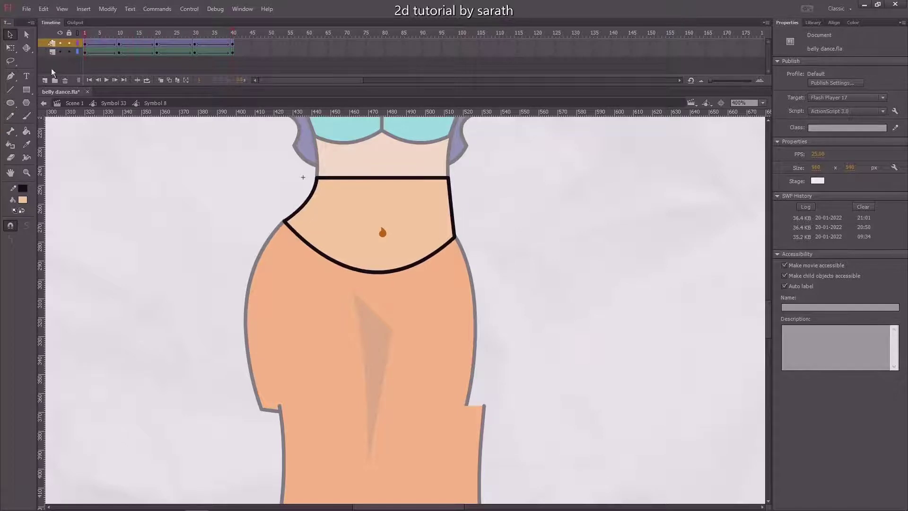
pyautogui.press('Return')
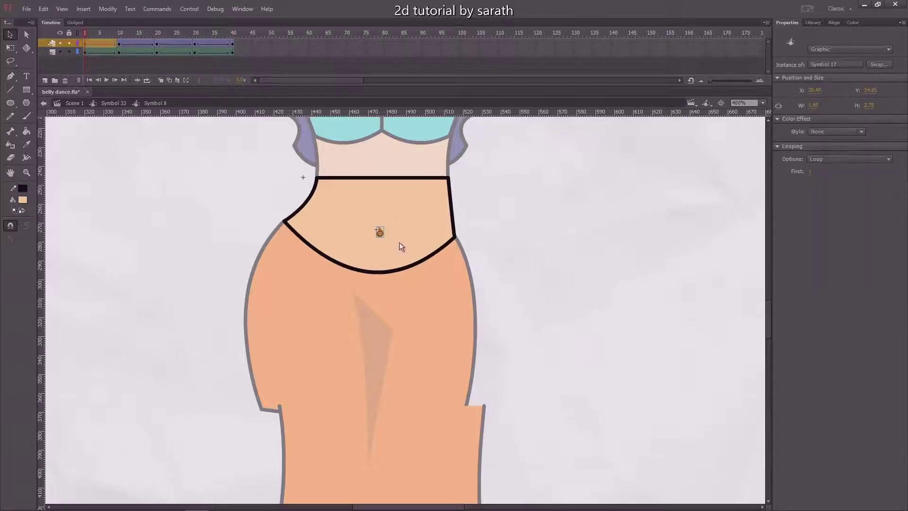
# - Nudge the navel slightly left at frame 1 and slightly right at frame 20, and play the animation
pyautogui.hotkey('shift', 'Left')
pyautogui.click(158, 44)
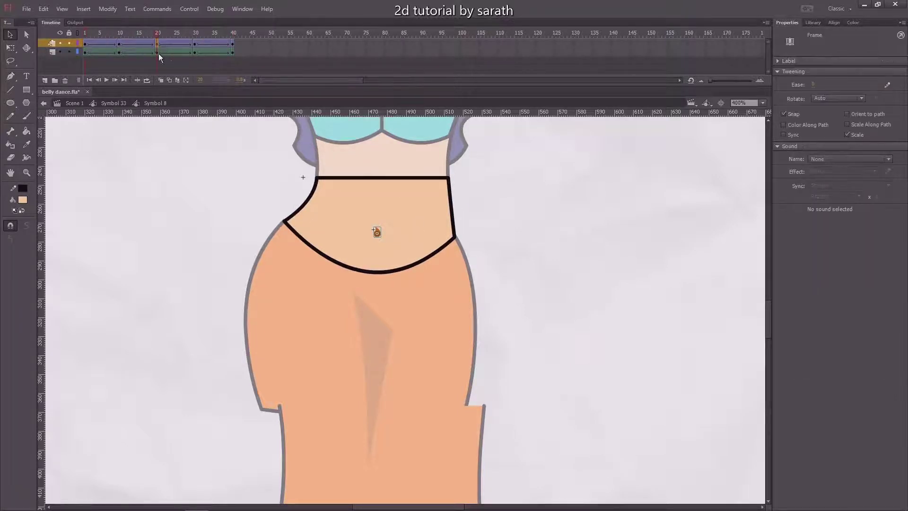
pyautogui.press('Right')
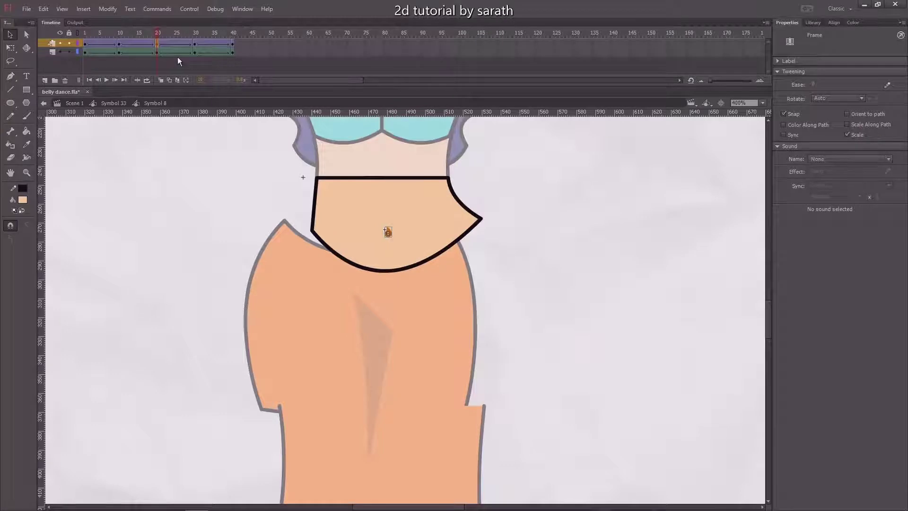
pyautogui.click(233, 44)
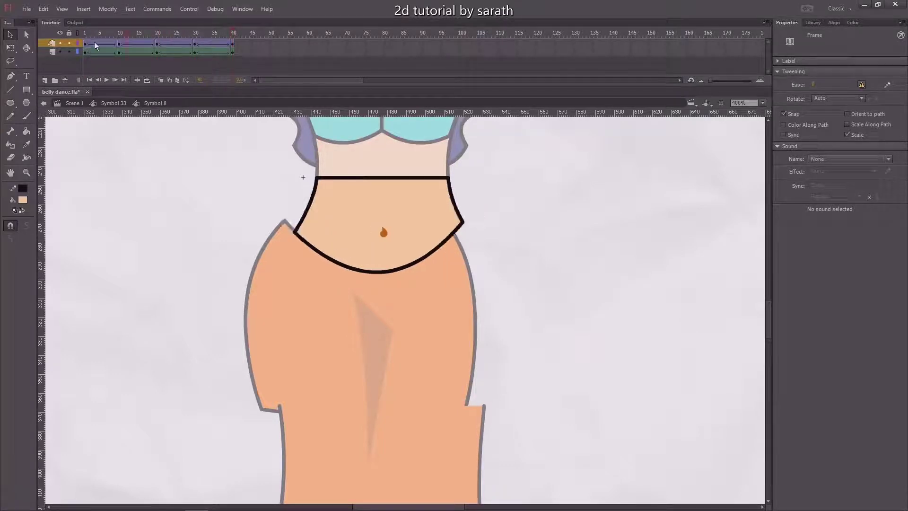
pyautogui.press('Return')
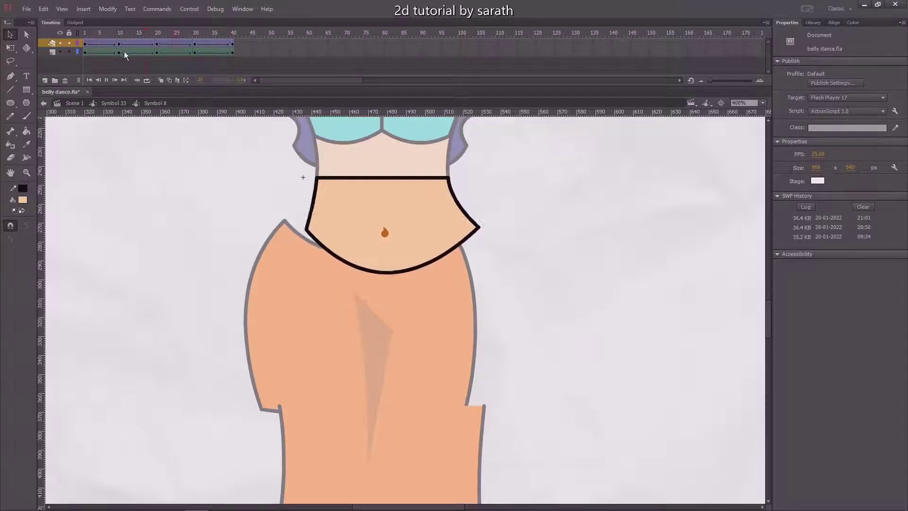
# - Return to the dancer symbol and preview the navel's motion between frames 10 and 20
pyautogui.doubleClick(133, 149)
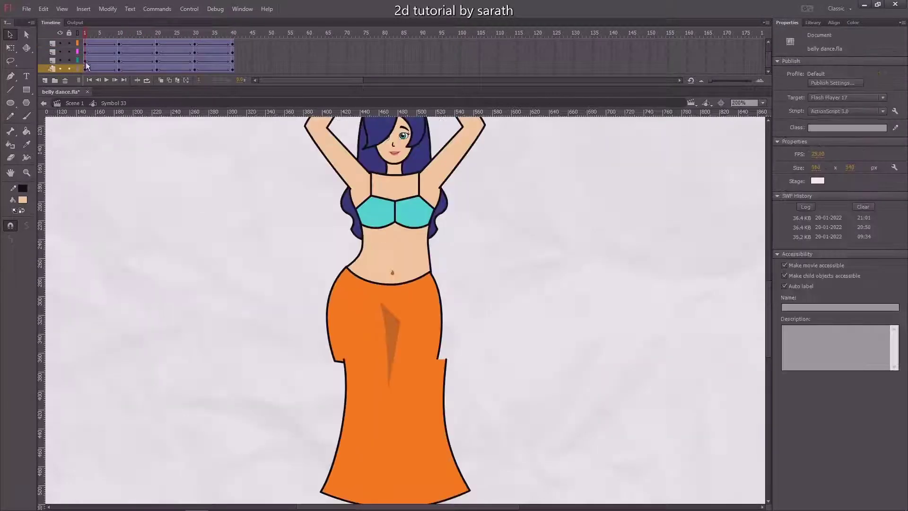
pyautogui.press('Return')
pyautogui.click(155, 56)
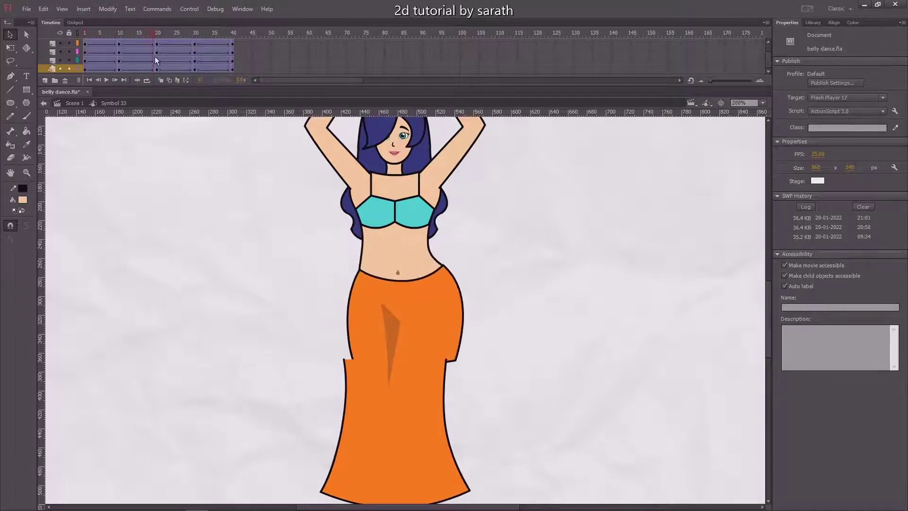
pyautogui.moveTo(155, 56); pyautogui.dragTo(120, 44)
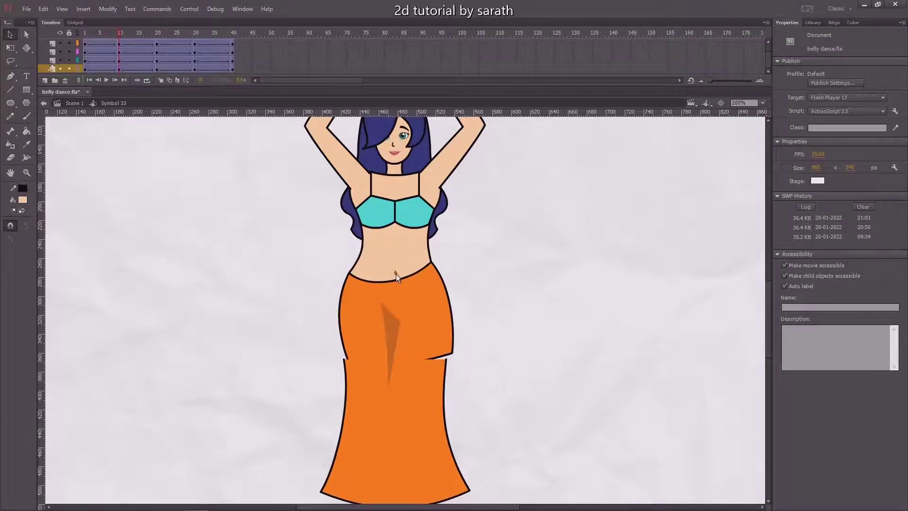
# - Inside the belly symbol at frame 10, move the navel to the right and slightly up
pyautogui.doubleClick(396, 274)
pyautogui.hotkey('ctrl', '=')
pyautogui.hotkey('ctrl', '=')
pyautogui.click(412, 316)
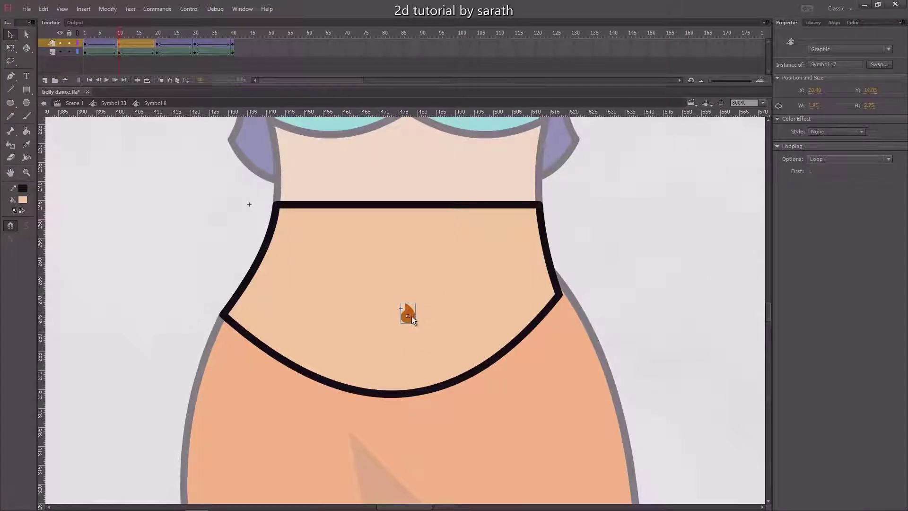
pyautogui.moveTo(412, 317); pyautogui.dragTo(428, 311)
# - At frame 20, move the navel right, compare it with the preceding frames, and pull it back slightly left
pyautogui.moveTo(117, 40); pyautogui.dragTo(155, 50)
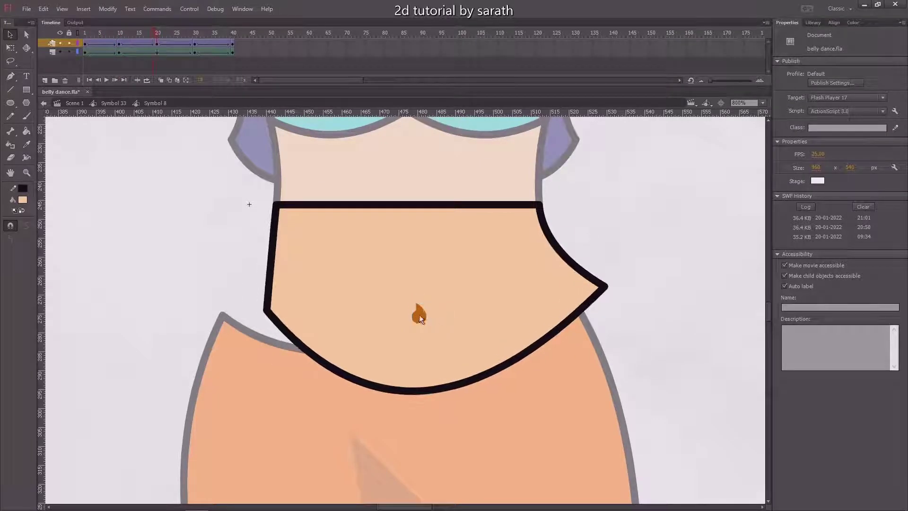
pyautogui.moveTo(420, 314); pyautogui.dragTo(451, 314)
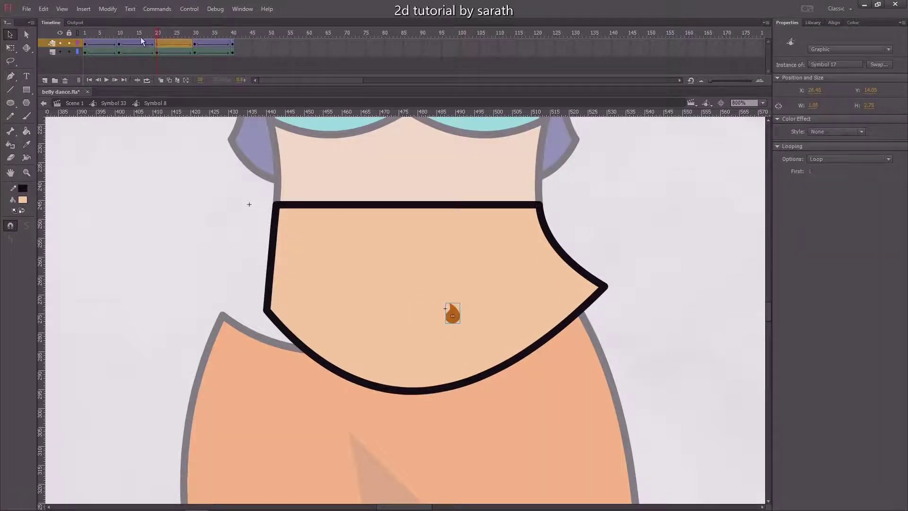
pyautogui.moveTo(140, 38)
pyautogui.mouseDown()
pyautogui.moveTo(106, 43)
pyautogui.moveTo(155, 49)
pyautogui.mouseUp()
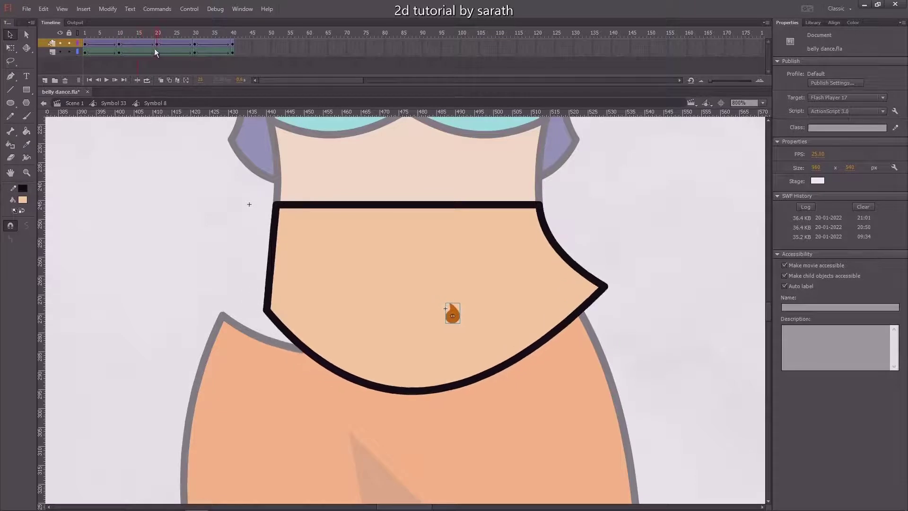
pyautogui.click(450, 317)
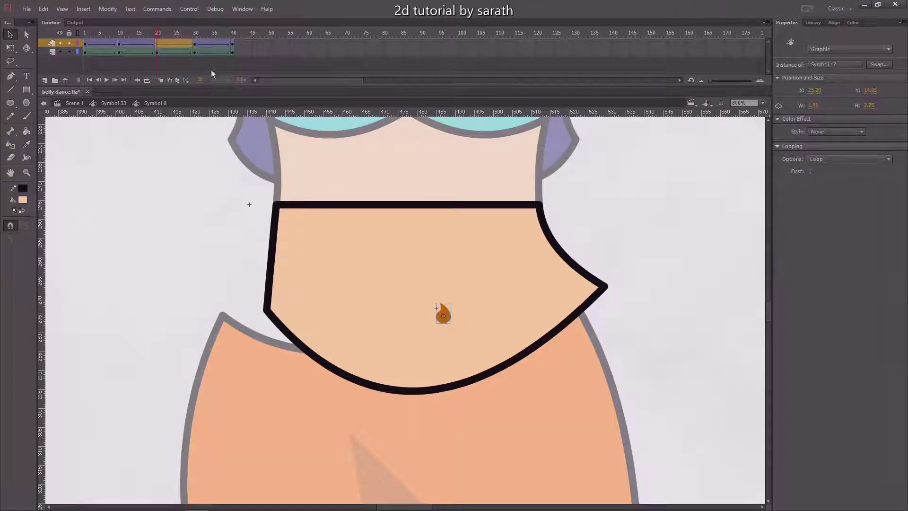
# - At frame 10, shift the navel slightly left and scrub through the frames to check its path
pyautogui.click(109, 47)
pyautogui.moveTo(109, 48)
pyautogui.mouseDown()
pyautogui.moveTo(151, 53)
pyautogui.moveTo(120, 49)
pyautogui.mouseUp()
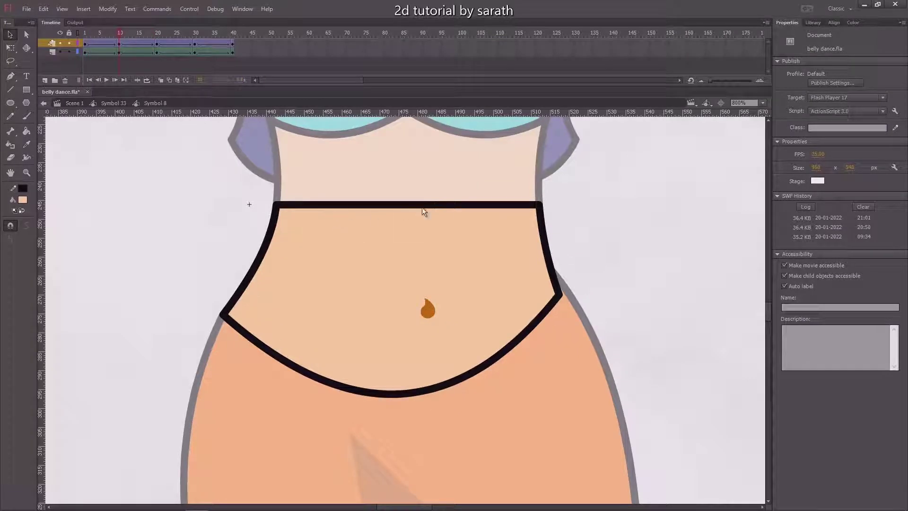
pyautogui.click(420, 314)
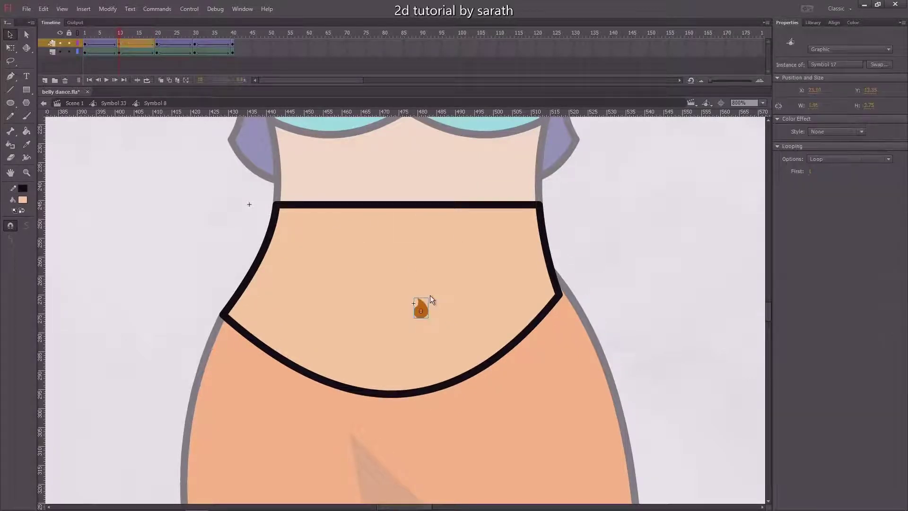
pyautogui.click(98, 44)
pyautogui.moveTo(97, 44); pyautogui.dragTo(162, 57)
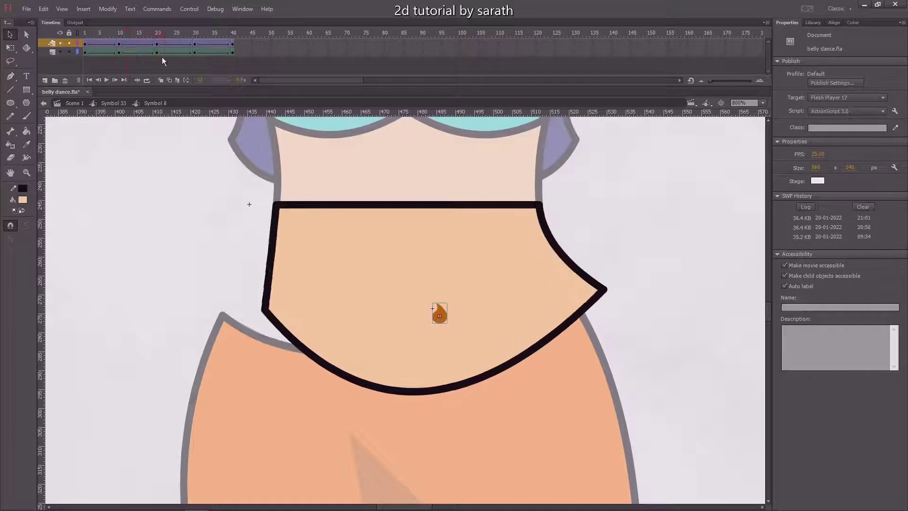
# - Copy the navel layer's frame 10 keyframe onto frame 30 and its frame 1 keyframe onto frame 40
pyautogui.click(118, 45)
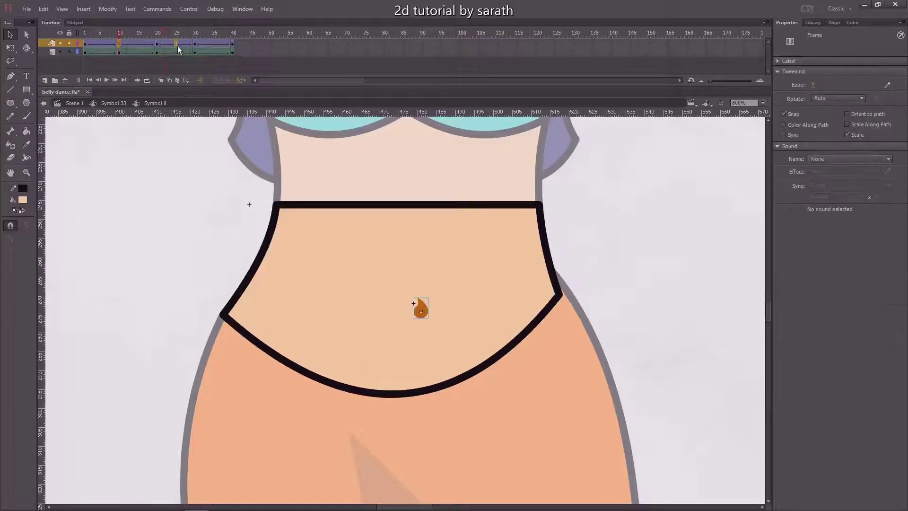
pyautogui.keyDown('ctrl'); pyautogui.click(194, 45); pyautogui.keyUp('ctrl')
pyautogui.click(194, 44)
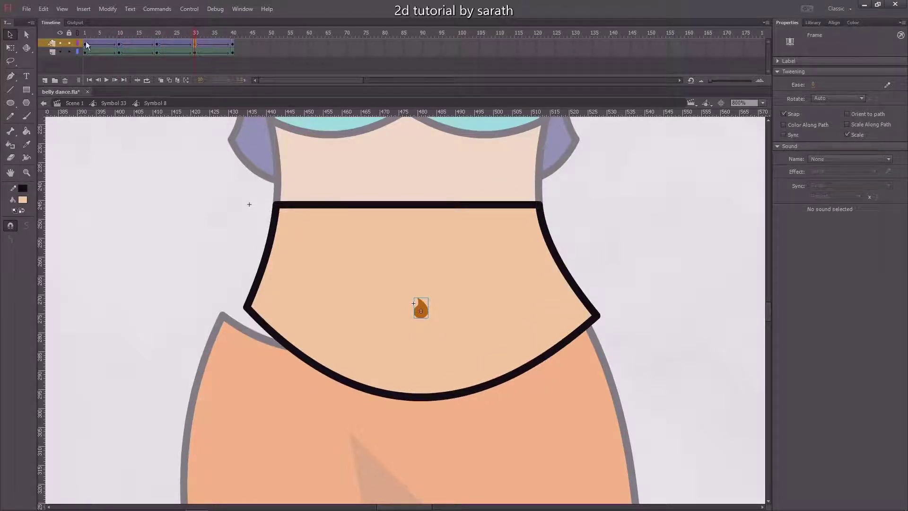
pyautogui.click(86, 43)
pyautogui.keyDown('ctrl'); pyautogui.click(100, 44); pyautogui.keyUp('ctrl')
pyautogui.click(232, 44)
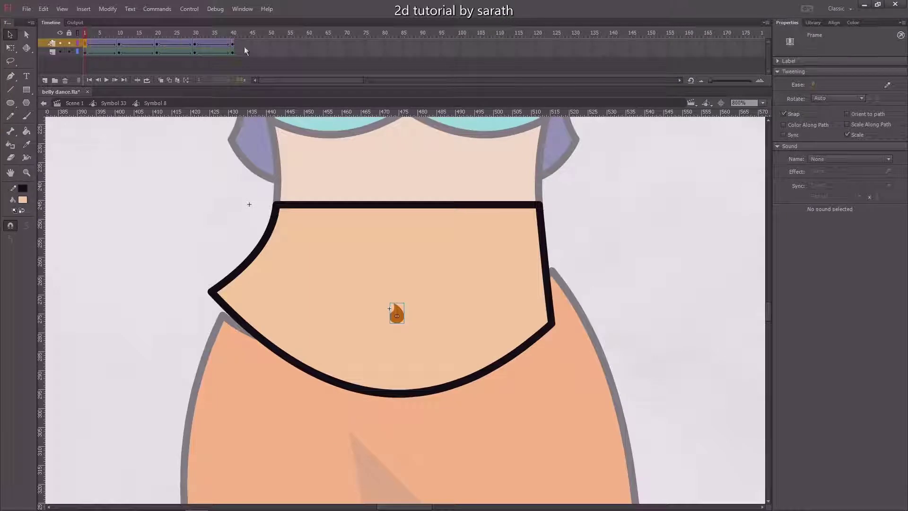
# - Play the belly symbol's animation, return to the dancer symbol, and preview the whole dancer at 100% zoom
pyautogui.press('Return')
pyautogui.doubleClick(144, 205)
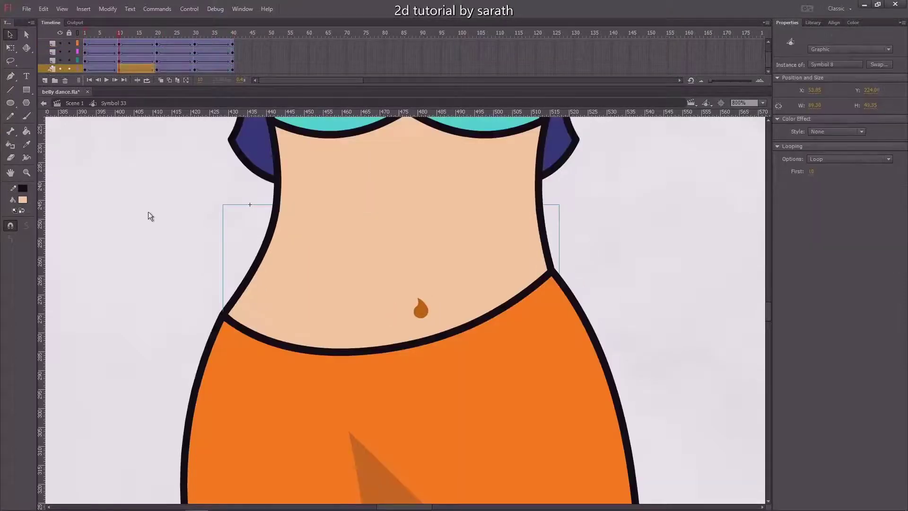
pyautogui.press('Return')
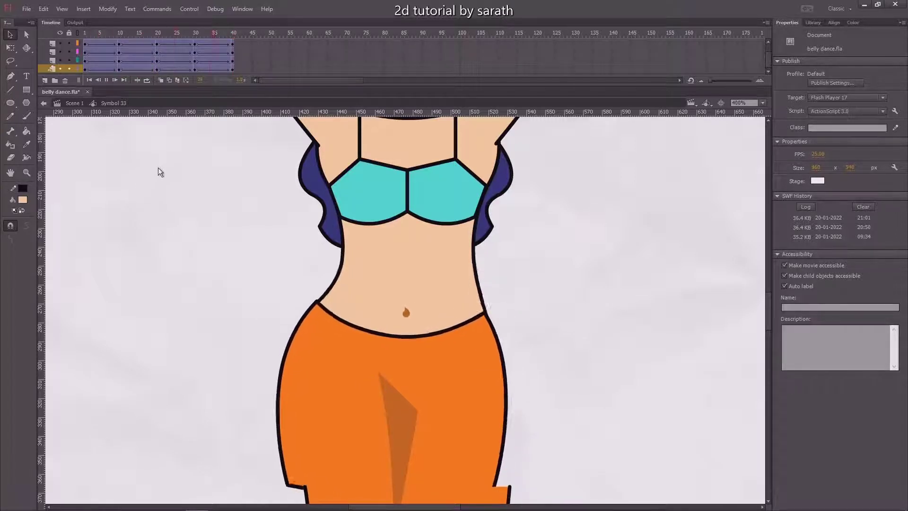
pyautogui.hotkey('ctrl', '1')
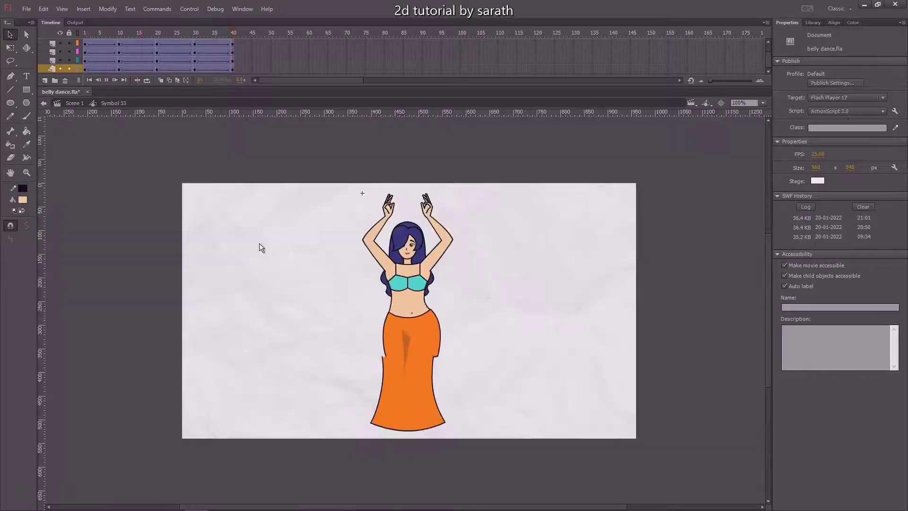
pyautogui.click(142, 69)
pyautogui.click(84, 53)
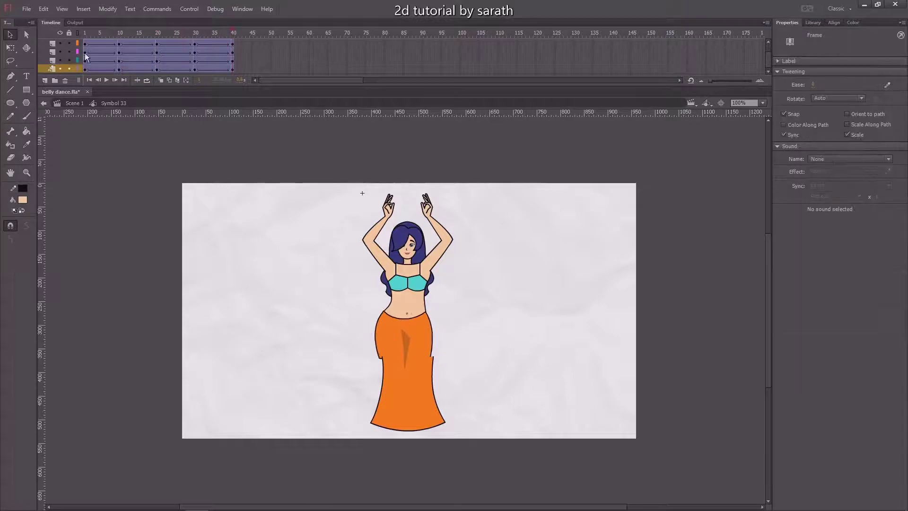
pyautogui.click(62, 127)
# - At frame 1, skew the lower skirt's top edge to the left so its sides meet the upper skirt
pyautogui.hotkey('ctrl', '=')
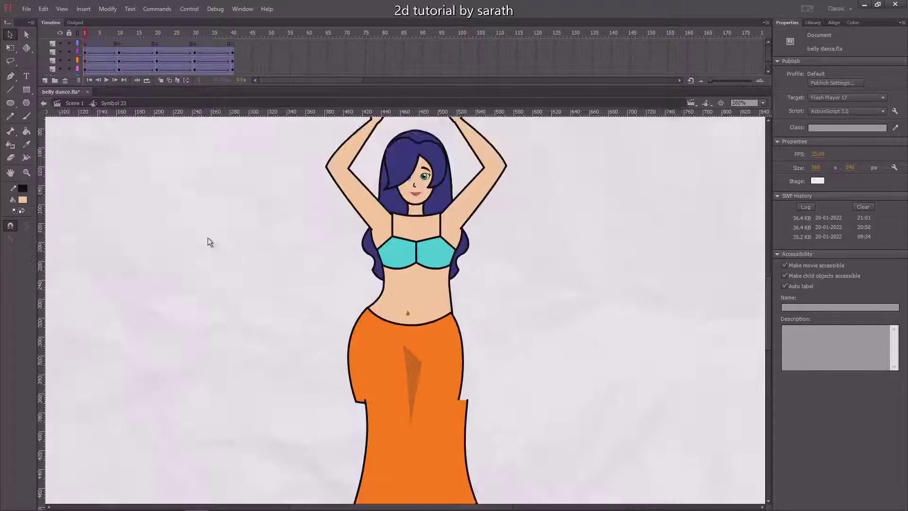
pyautogui.scroll(-1, 206, 221)
pyautogui.click(426, 370)
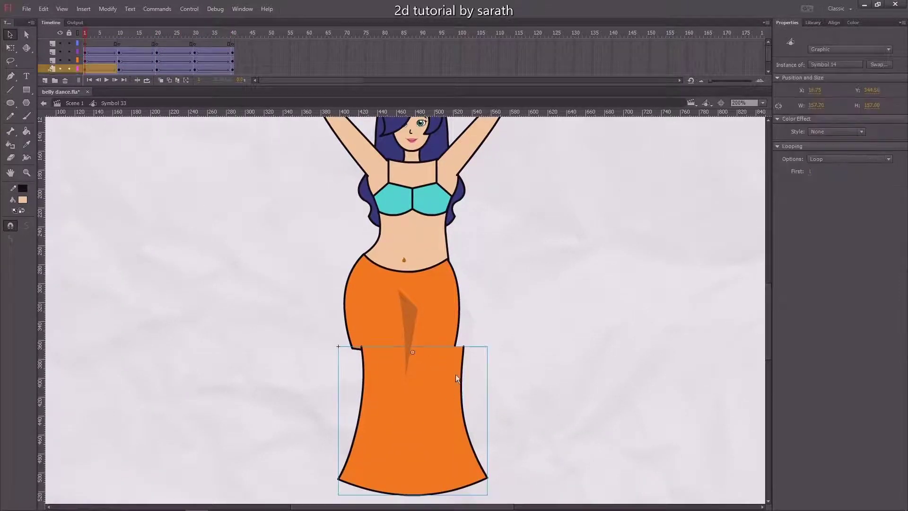
pyautogui.hotkey('ctrl', '=')
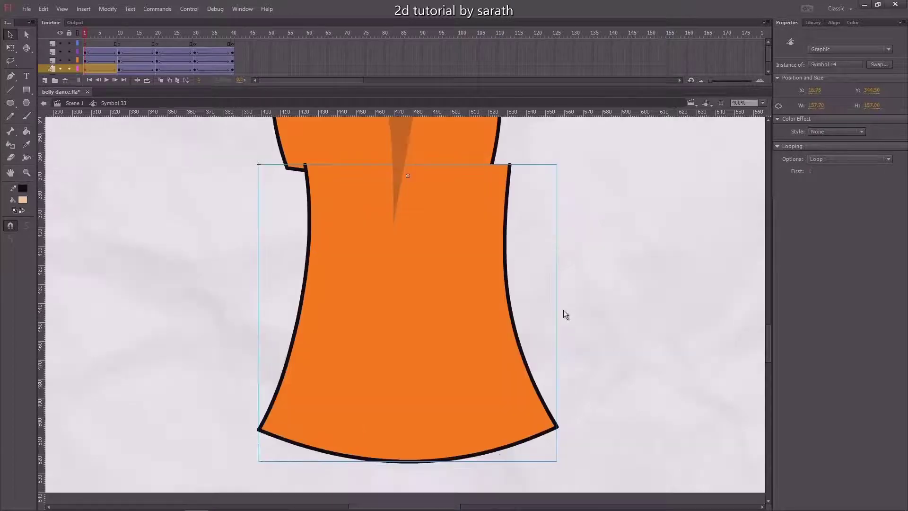
pyautogui.scroll(4, 536, 249)
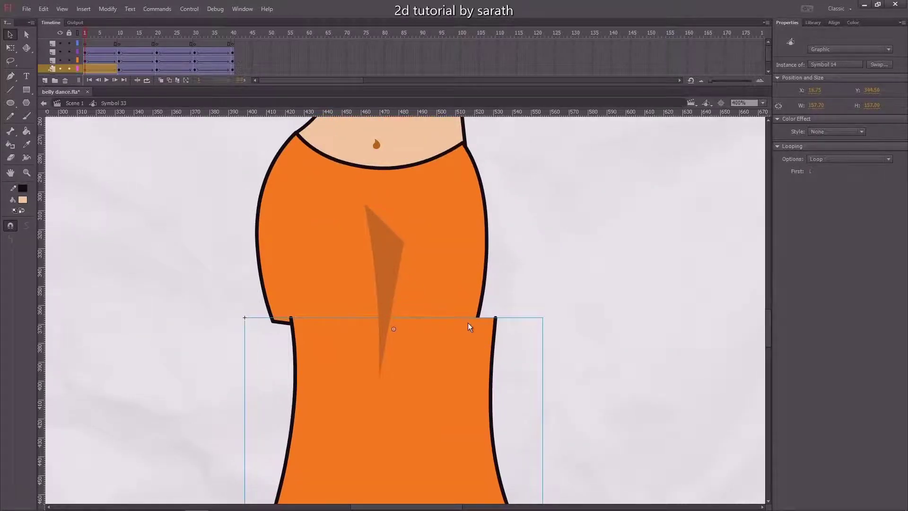
pyautogui.moveTo(87, 33); pyautogui.dragTo(74, 40)
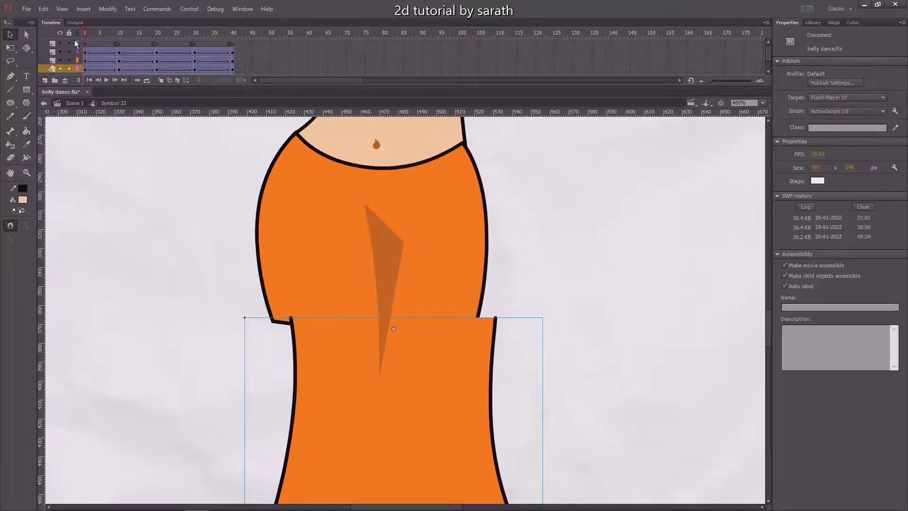
pyautogui.click(263, 357)
pyautogui.press('q')
pyautogui.scroll(-2, 271, 328)
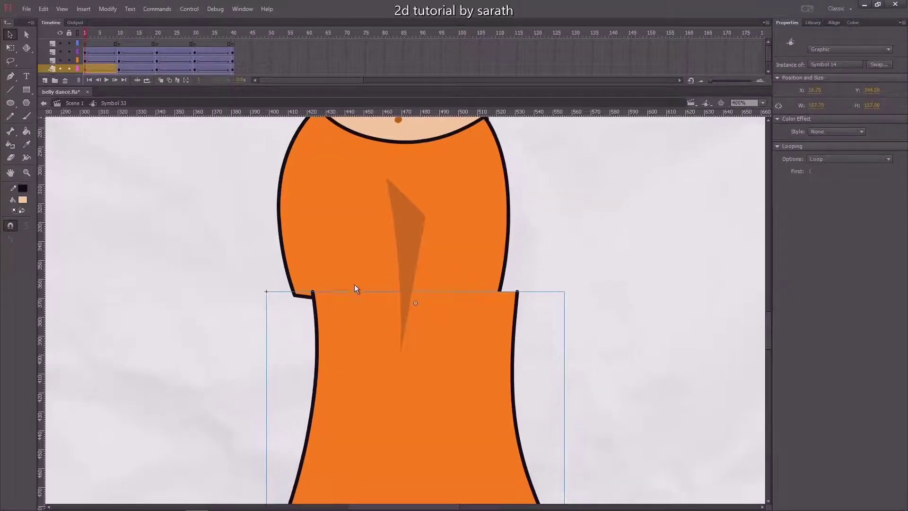
pyautogui.moveTo(340, 295); pyautogui.dragTo(320, 295)
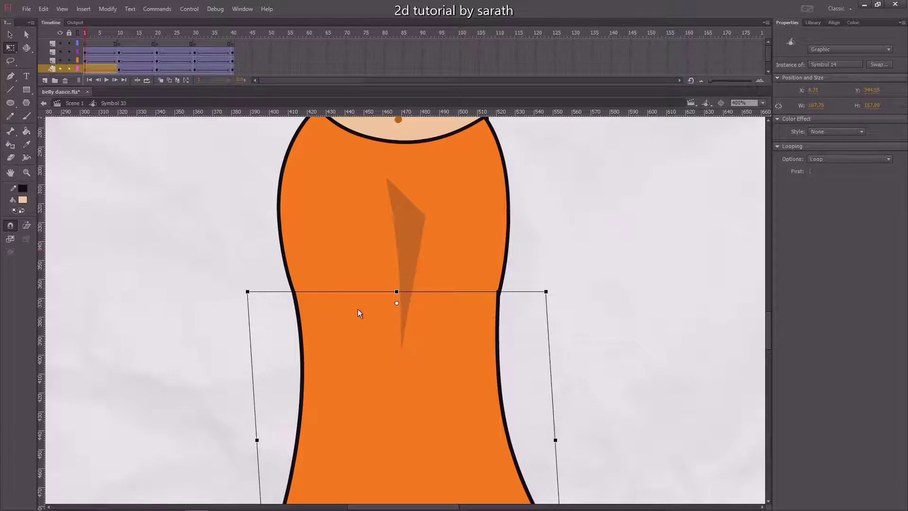
# - At frame 10, skew the lower skirt's top edge slightly right to line up with the upper skirt's left side
pyautogui.click(120, 69)
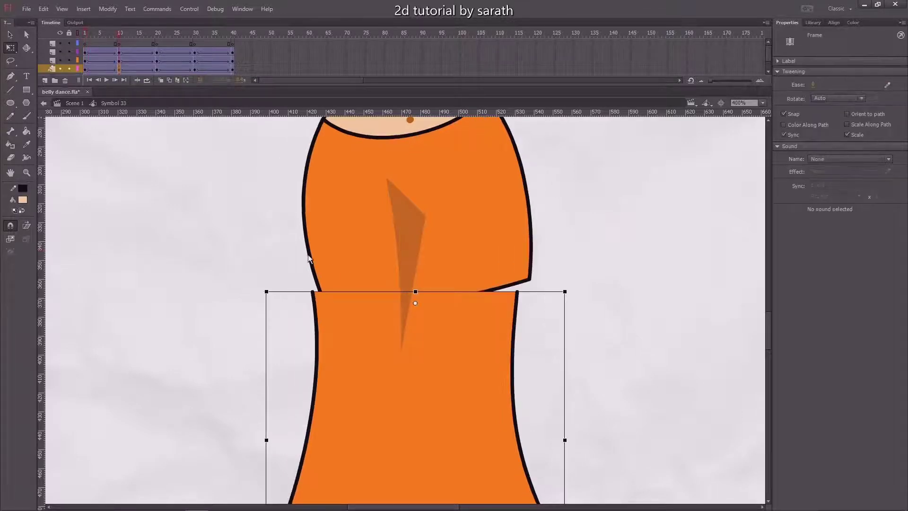
pyautogui.moveTo(351, 293); pyautogui.dragTo(358, 294)
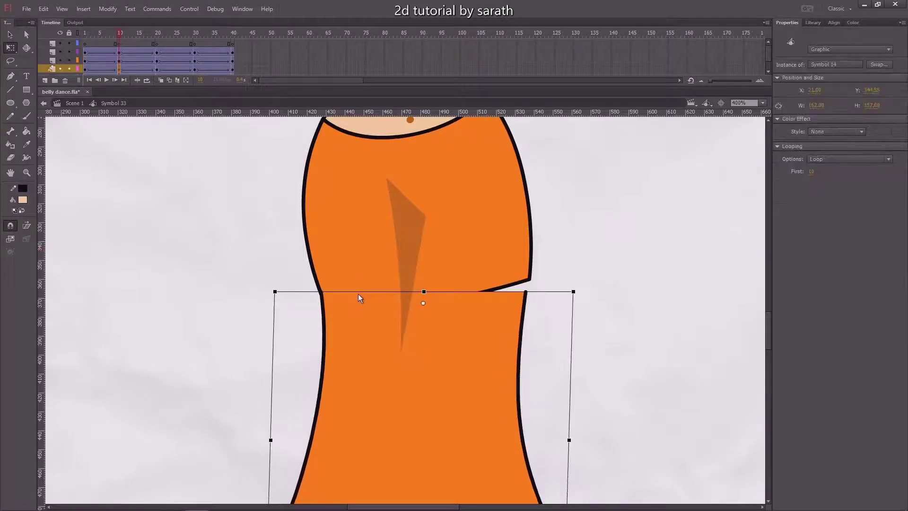
pyautogui.press('v')
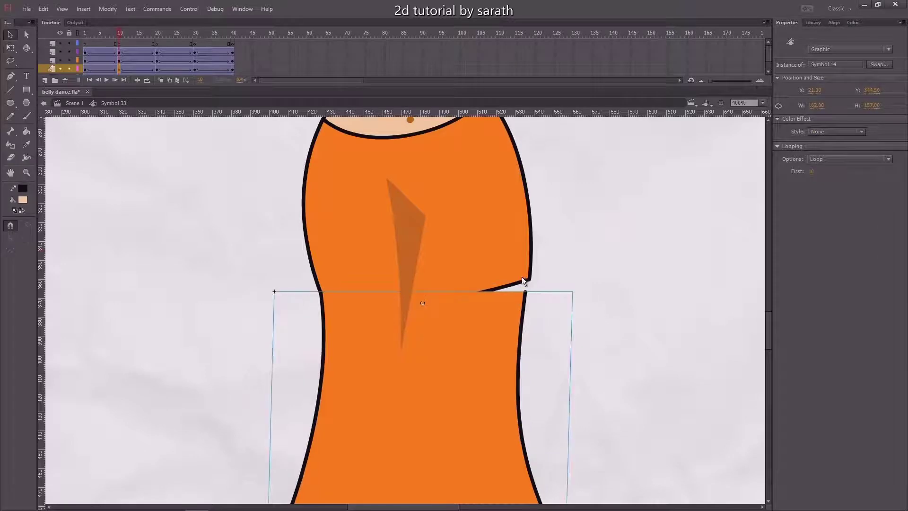
# - Inside the upper skirt symbol at frame 10, pull the lower-right corner down onto the lower skirt's edge and return to the dancer symbol
pyautogui.doubleClick(522, 278)
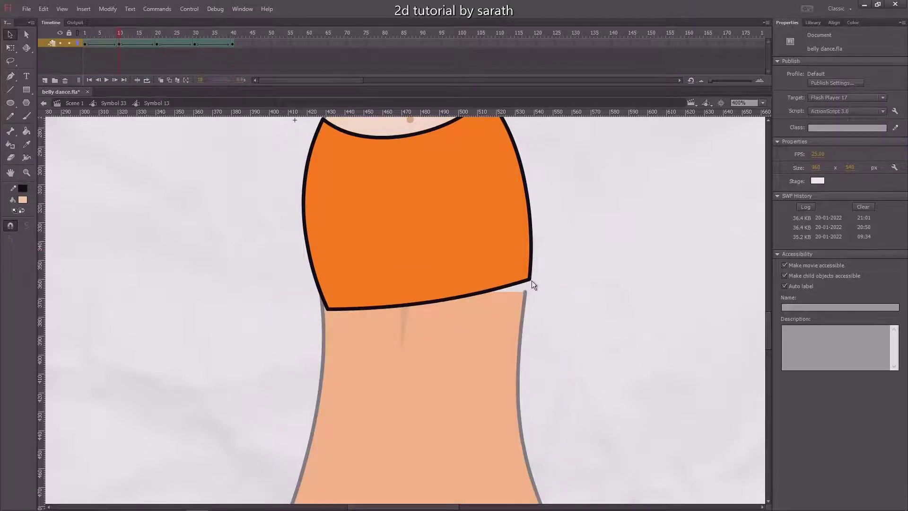
pyautogui.moveTo(529, 280); pyautogui.dragTo(524, 295)
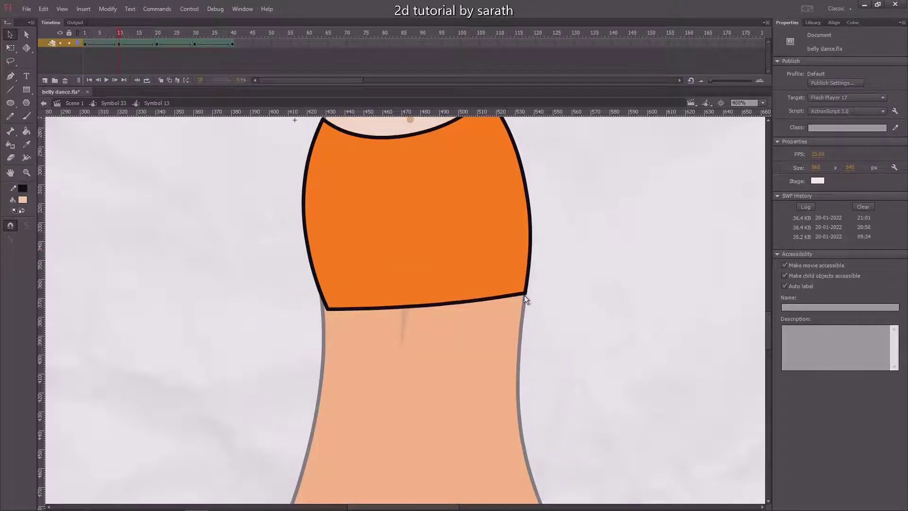
pyautogui.doubleClick(577, 309)
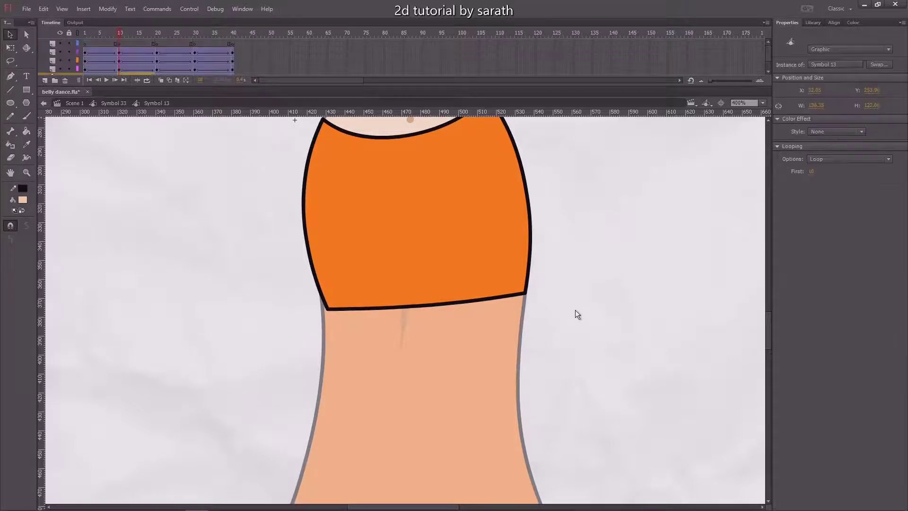
# - At frame 20, skew the lower skirt's top edge to the right so both sides join the upper skirt
pyautogui.moveTo(117, 38); pyautogui.dragTo(162, 51)
pyautogui.click(443, 397)
pyautogui.press('q')
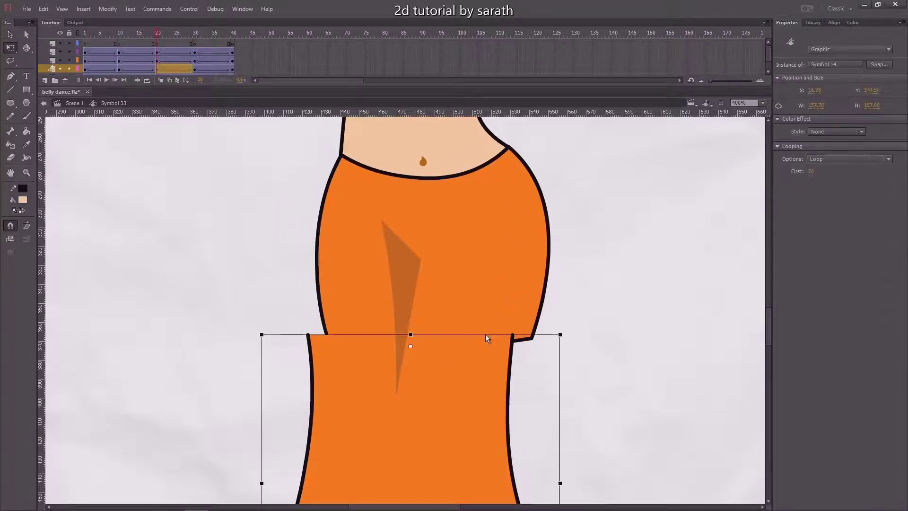
pyautogui.moveTo(478, 335); pyautogui.dragTo(498, 339)
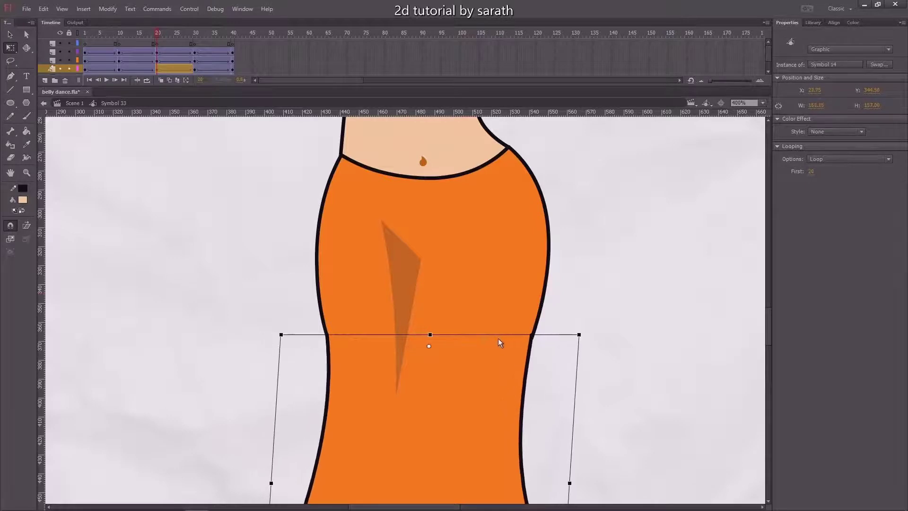
pyautogui.click(620, 333)
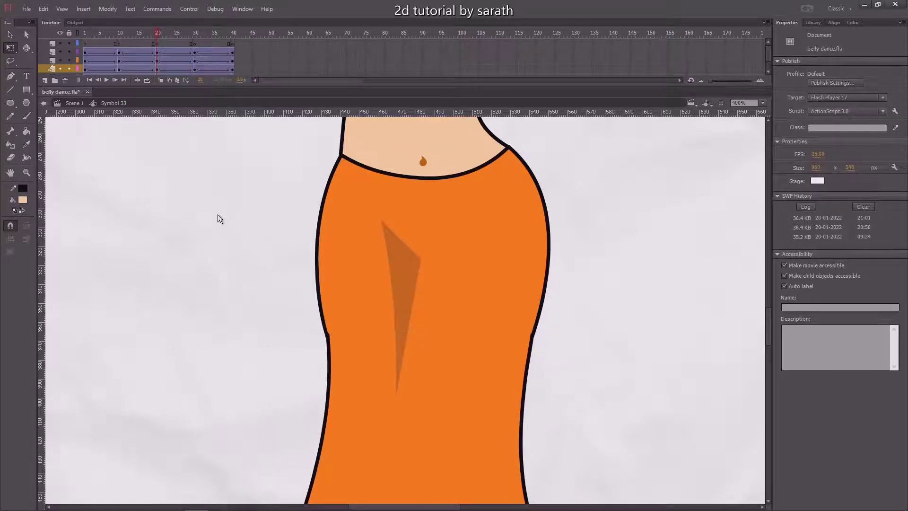
# - At frame 30, skew the lower skirt's top edge slightly left to line up with the upper skirt's right side
pyautogui.moveTo(158, 36); pyautogui.dragTo(195, 41)
pyautogui.click(444, 324)
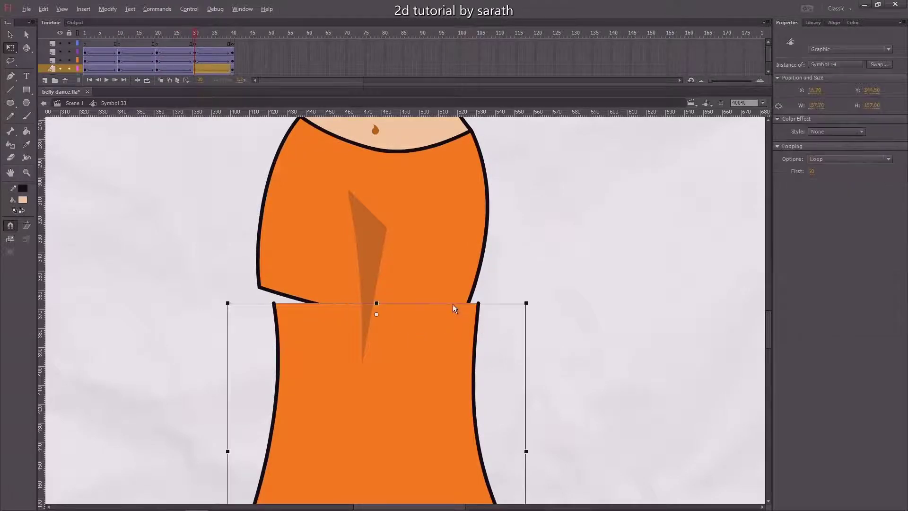
pyautogui.moveTo(452, 304); pyautogui.dragTo(443, 305)
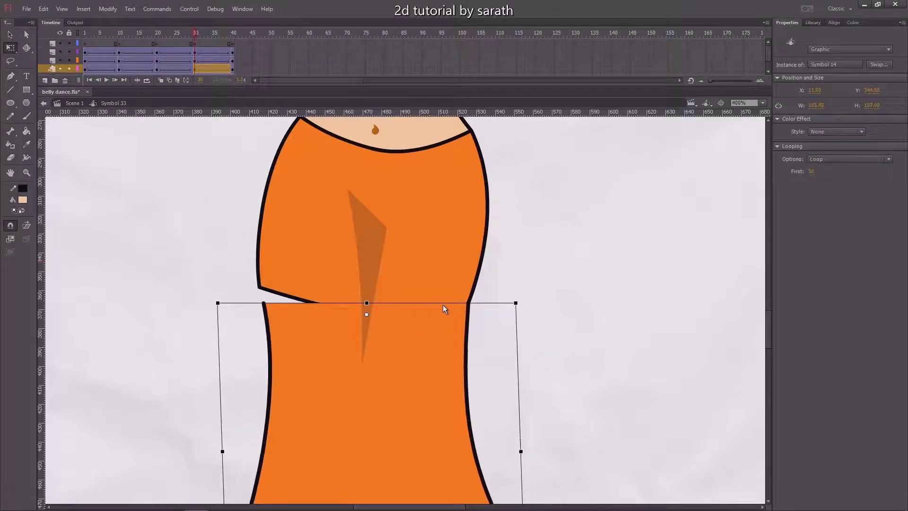
# - Inside the upper skirt symbol at frame 30, pull the lower-left corner down onto the lower skirt's edge, refine it, and return to the dancer symbol
pyautogui.doubleClick(277, 279)
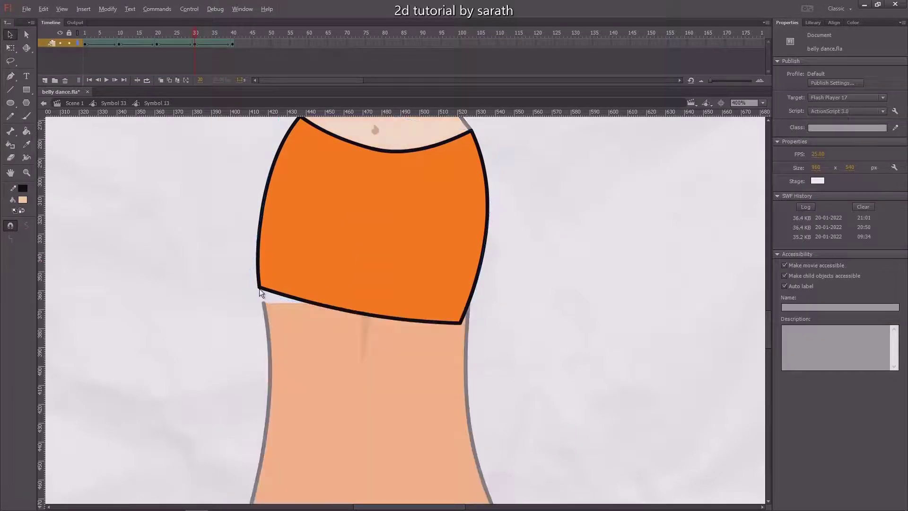
pyautogui.moveTo(259, 289); pyautogui.dragTo(263, 305)
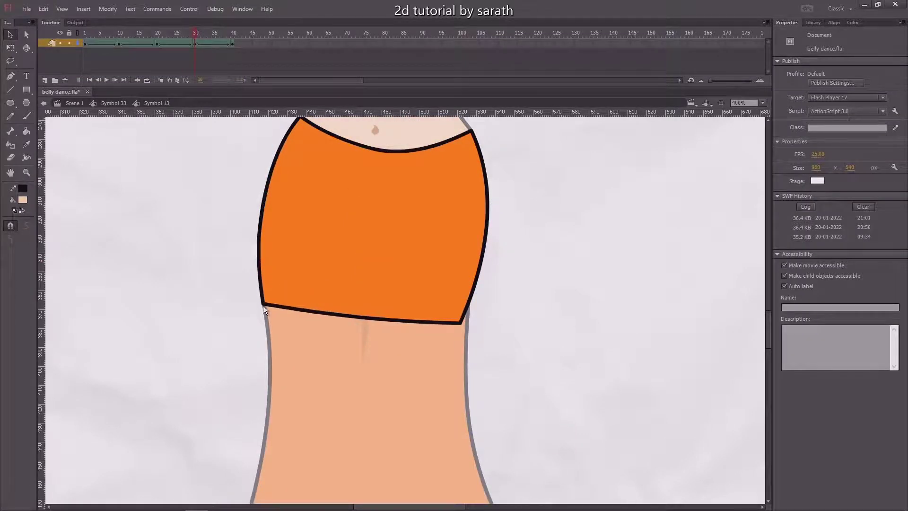
pyautogui.moveTo(192, 32); pyautogui.dragTo(180, 42)
pyautogui.doubleClick(166, 205)
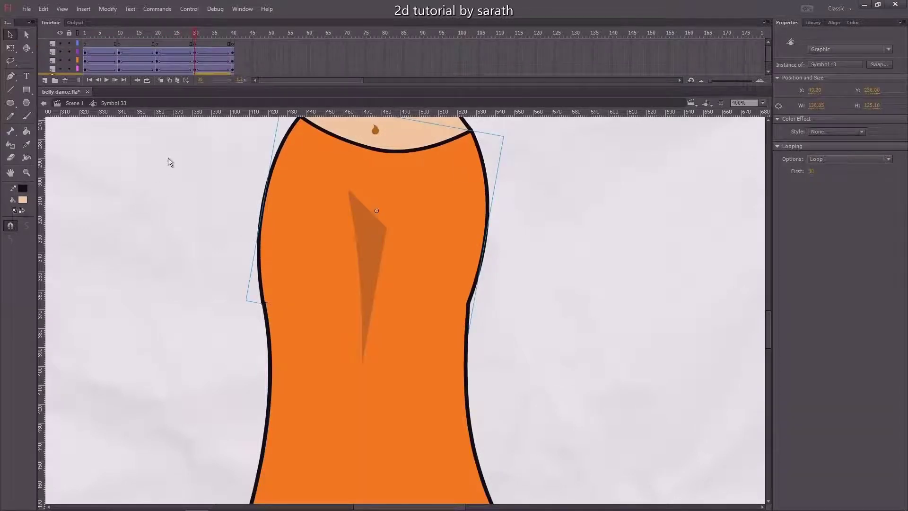
pyautogui.doubleClick(272, 274)
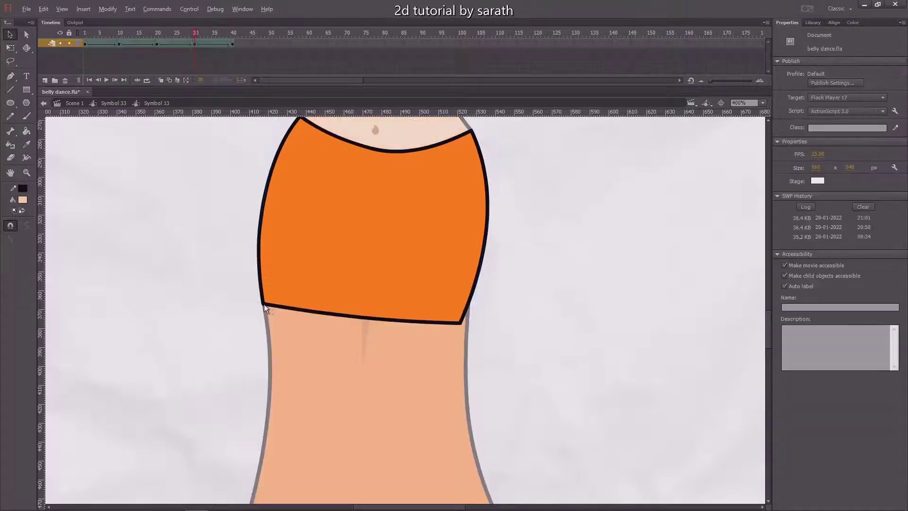
pyautogui.moveTo(264, 306); pyautogui.dragTo(265, 308)
pyautogui.doubleClick(229, 328)
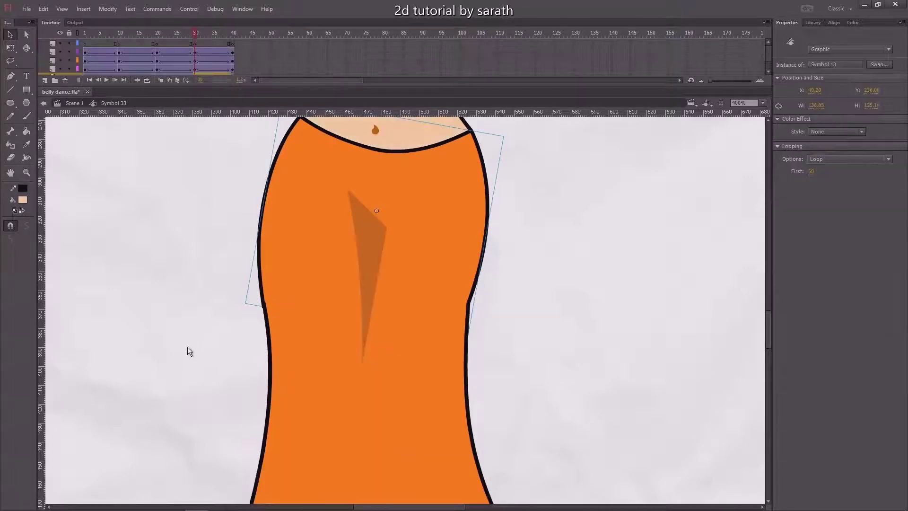
# - Copy the lower skirt layer's frame 1 keyframe onto frame 40
pyautogui.moveTo(203, 34); pyautogui.dragTo(294, 84)
pyautogui.click(280, 356)
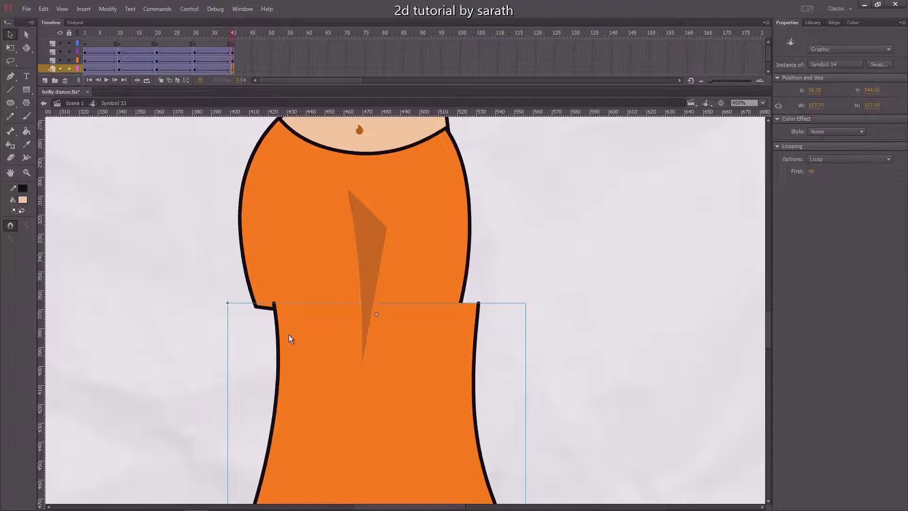
pyautogui.click(86, 70)
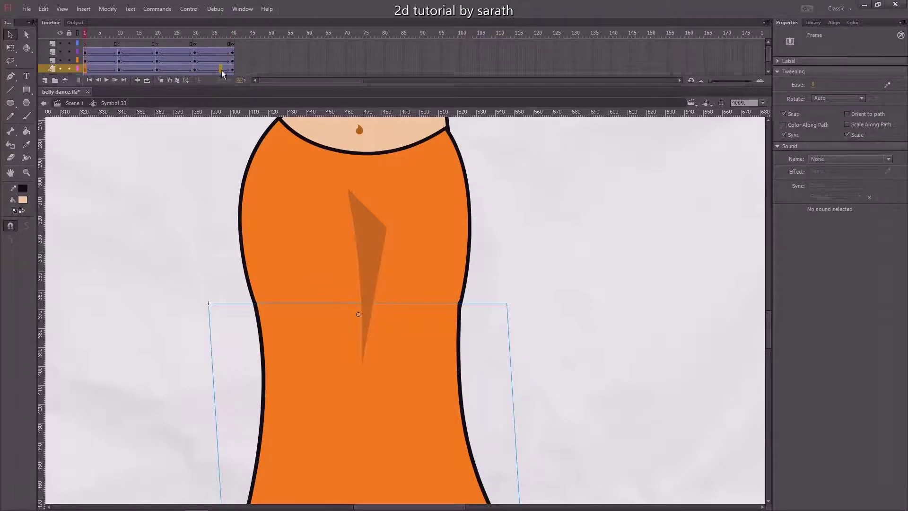
# - Play and scrub the dance at full view and close up on the hips to check the skirt joins
pyautogui.press('Return')
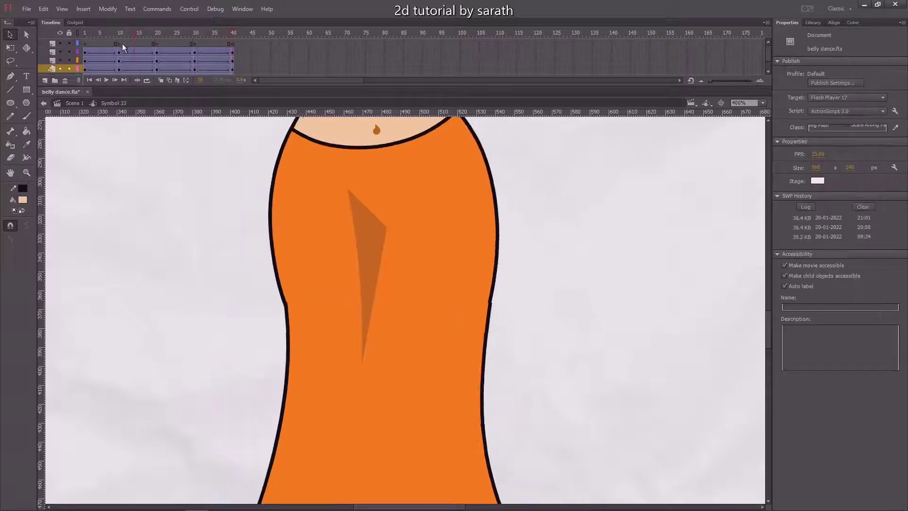
pyautogui.hotkey('ctrl', '-')
pyautogui.hotkey('ctrl', '-')
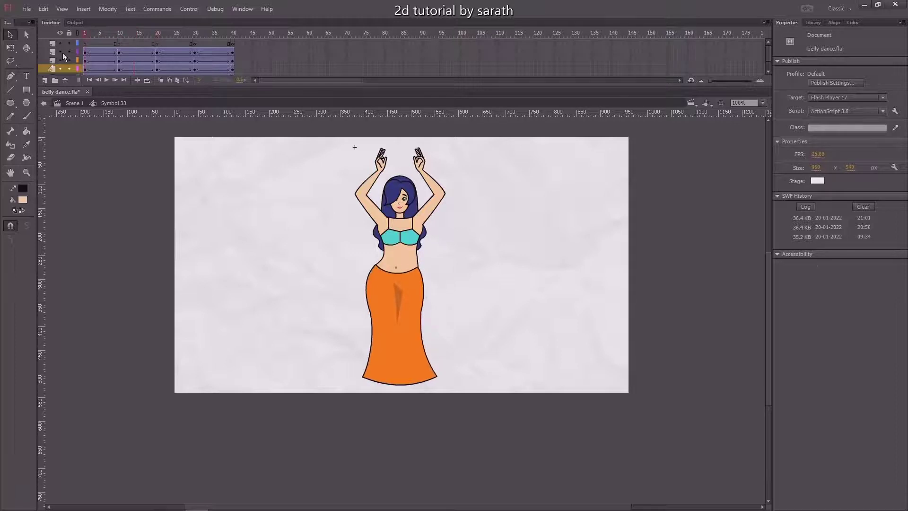
pyautogui.click(398, 295)
pyautogui.hotkey('ctrl', '=')
pyautogui.hotkey('ctrl', '=')
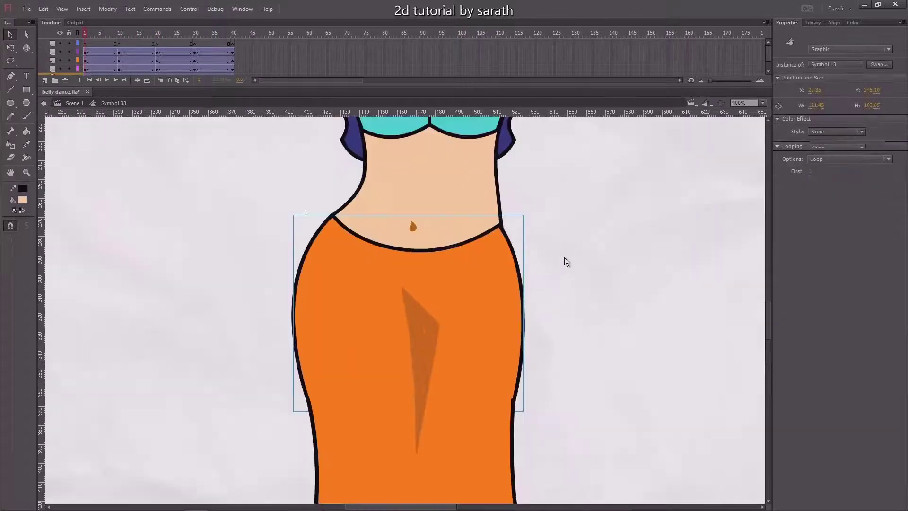
pyautogui.moveTo(92, 34); pyautogui.dragTo(195, 52)
pyautogui.click(195, 52)
pyautogui.press('Return')
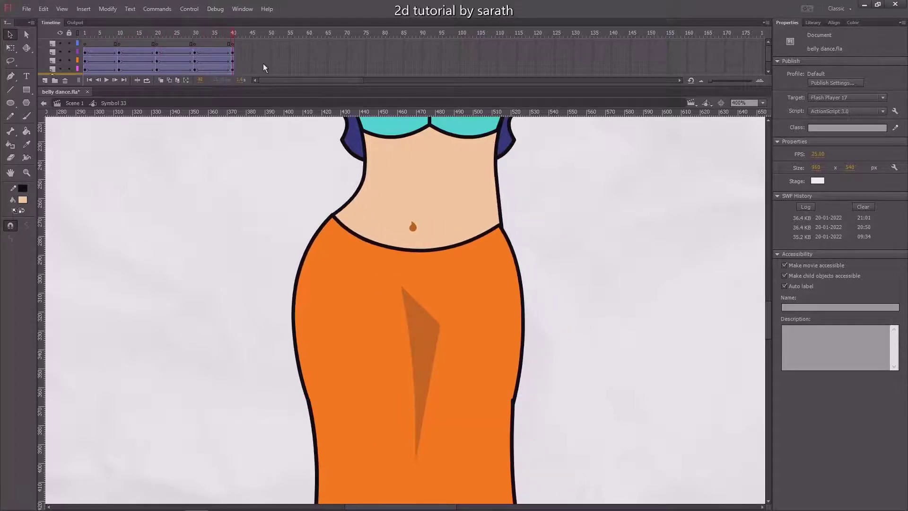
# - At frame 1, nudge the skirt's dark fold shading about 7.5 px left and 2.5 px up
pyautogui.hotkey('ctrl', '-')
pyautogui.click(414, 326)
pyautogui.hotkey('ctrl', '=')
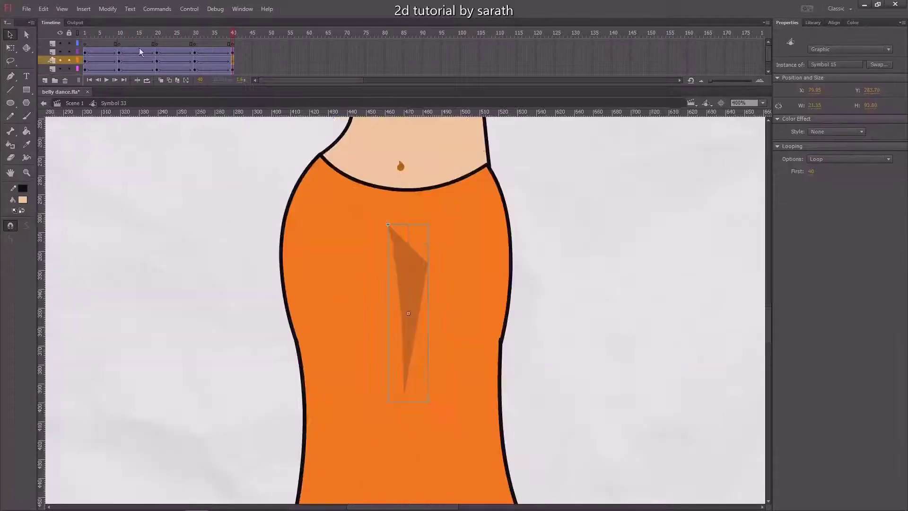
pyautogui.click(84, 32)
pyautogui.click(399, 291)
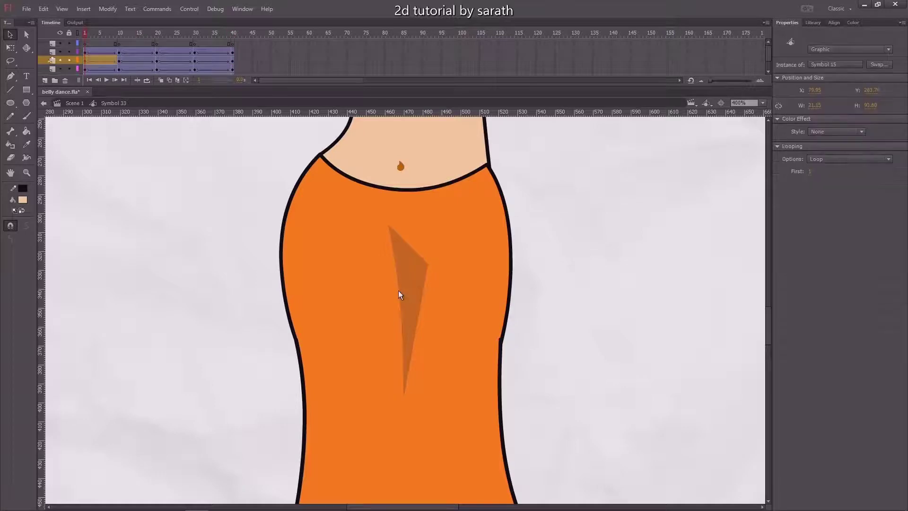
pyautogui.press('Left')
pyautogui.press('Left')
pyautogui.press('Left')
pyautogui.press('Left')
pyautogui.press('Left')
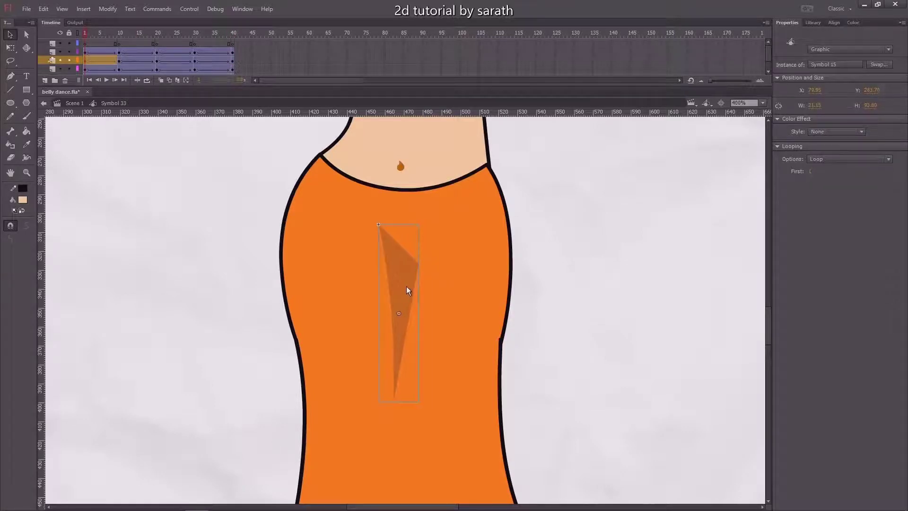
pyautogui.press('Up')
pyautogui.press('Up')
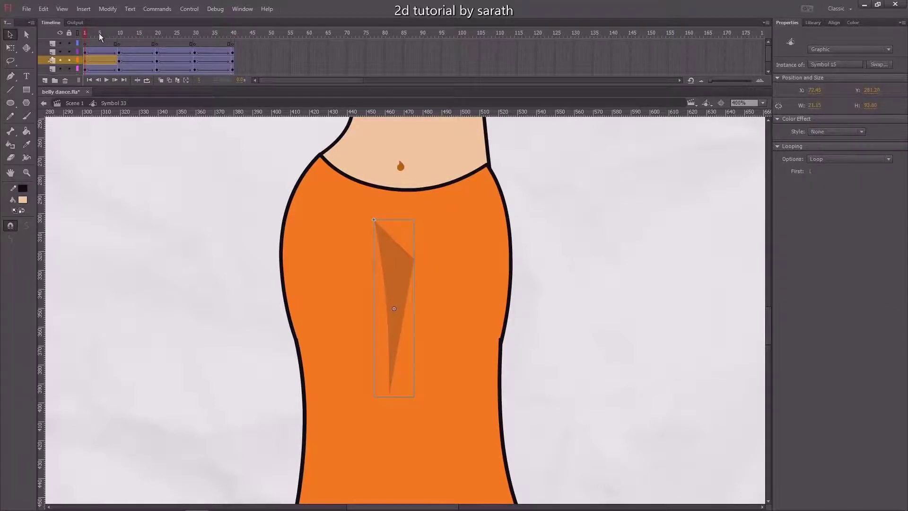
# - At frame 10, nudge the skirt's dark fold shading about 7.5 px right and 5 px up
pyautogui.moveTo(99, 35); pyautogui.dragTo(118, 44)
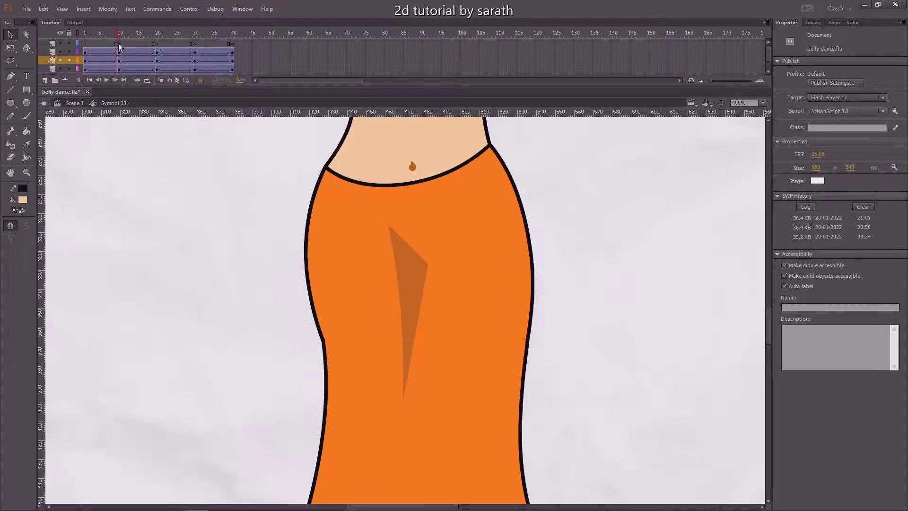
pyautogui.click(415, 277)
pyautogui.press('Up')
pyautogui.press('Up')
pyautogui.press('Up')
pyautogui.press('Up')
pyautogui.press('Up')
pyautogui.press('Up')
pyautogui.press('Right')
pyautogui.press('Right')
pyautogui.press('Right')
pyautogui.press('Right')
pyautogui.press('Right')
pyautogui.press('Right')
pyautogui.press('Right')
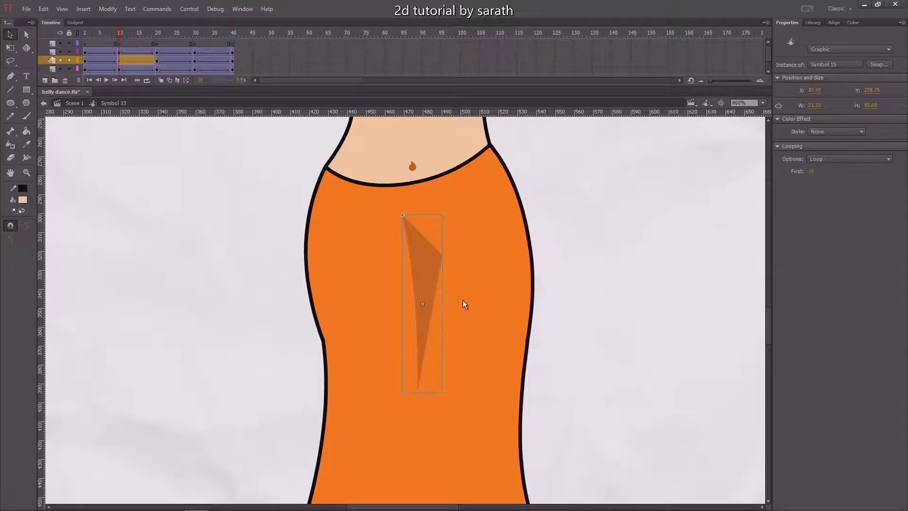
# - Nudge the skirt's fold shading about 2.5 px up at frame 10, and move it to about X 97.2, Y 277.5 at frame 20
pyautogui.press('Up')
pyautogui.press('Up')
pyautogui.moveTo(119, 39); pyautogui.dragTo(158, 53)
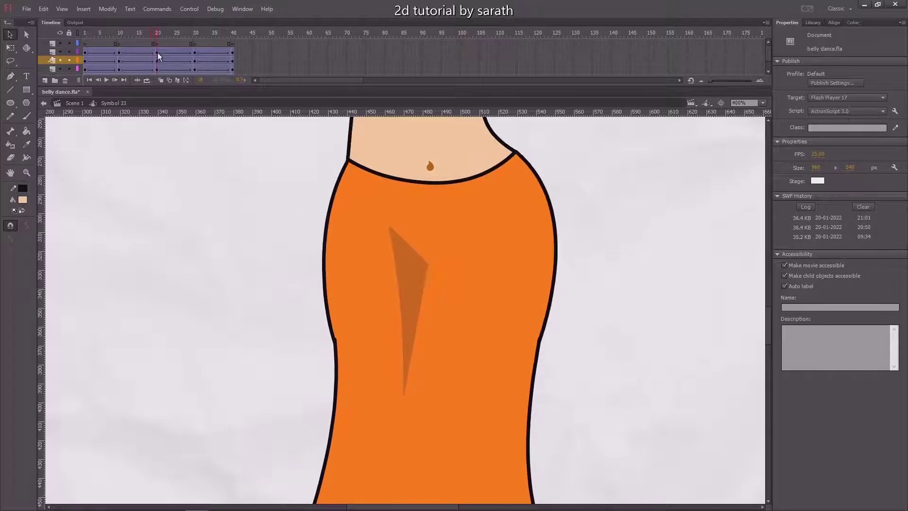
pyautogui.click(413, 275)
pyautogui.moveTo(413, 275); pyautogui.dragTo(448, 267)
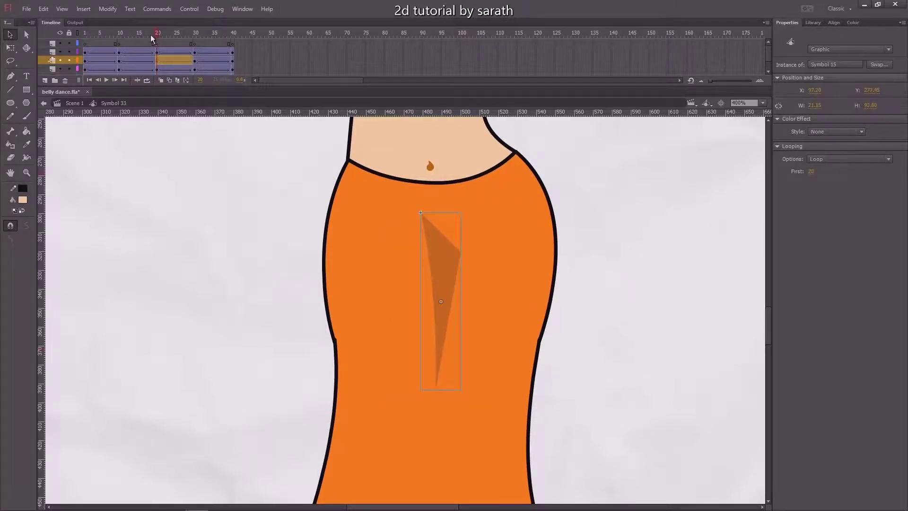
# - At frame 20, skew the fold shading slightly so its lower end leans to the right
pyautogui.moveTo(150, 35); pyautogui.dragTo(157, 53)
pyautogui.press('q')
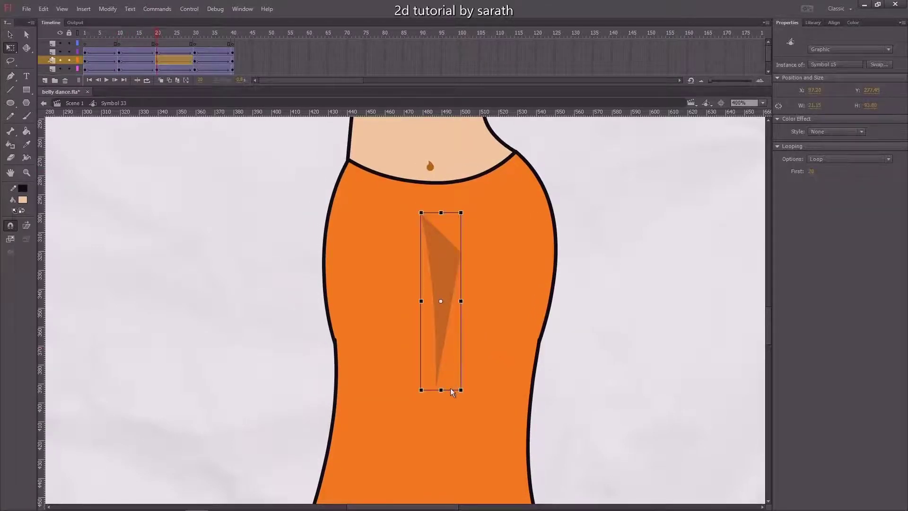
pyautogui.moveTo(449, 390); pyautogui.dragTo(457, 391)
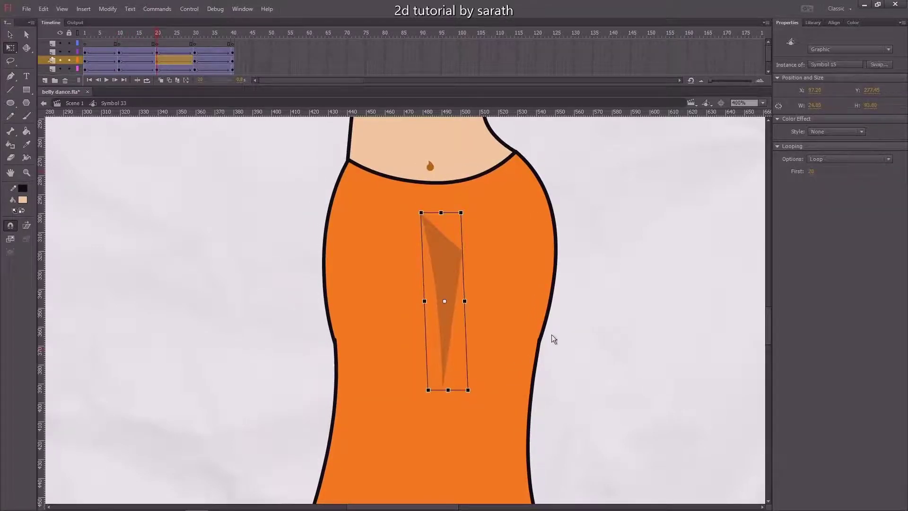
# - At frame 10, nudge the fold shading about 2.5 px left
pyautogui.click(100, 52)
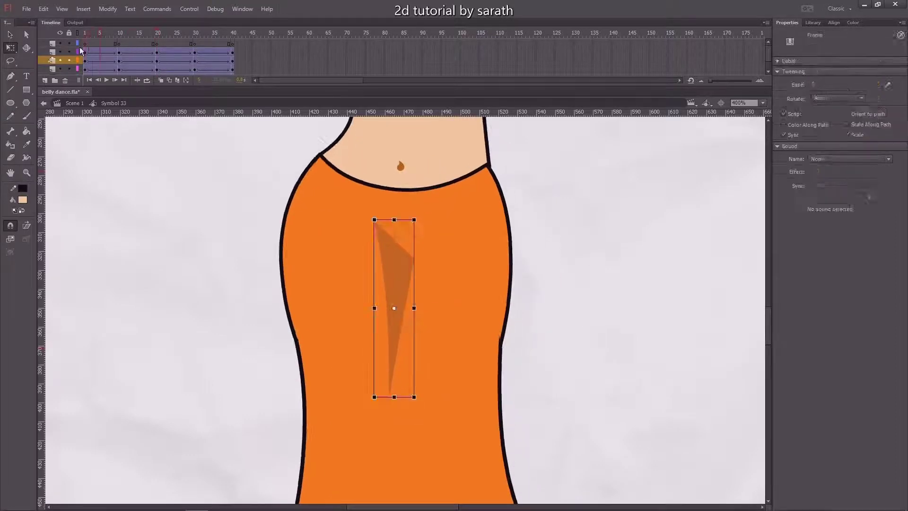
pyautogui.moveTo(81, 51); pyautogui.dragTo(120, 63)
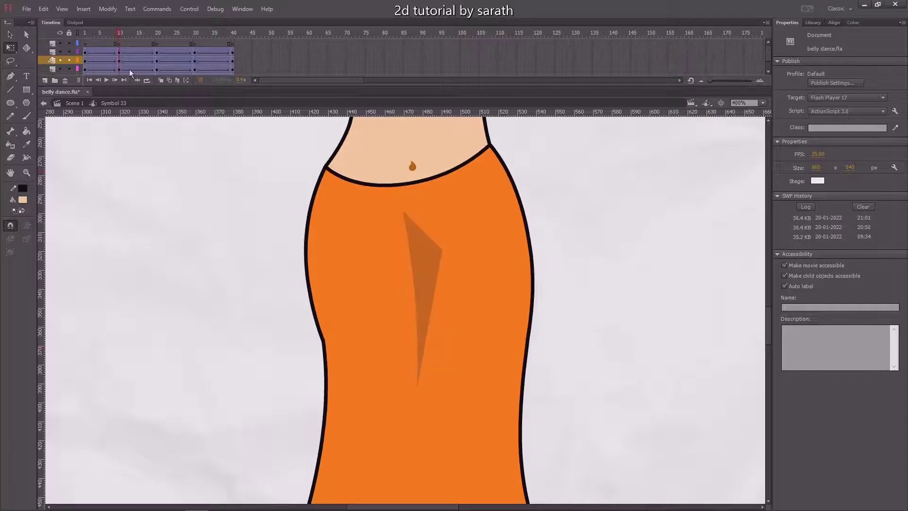
pyautogui.click(424, 250)
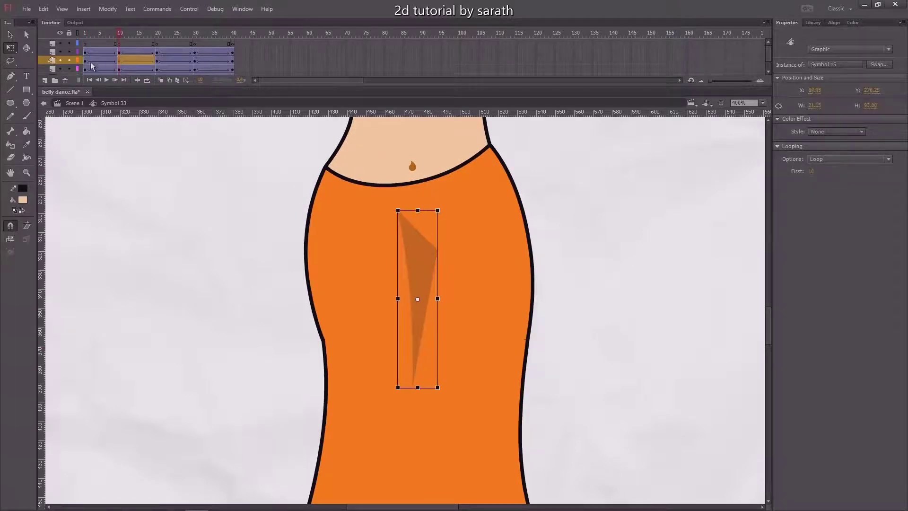
# - Copy the fold shading layer's frame 10 keyframe onto frame 30 and its frame 1 keyframe onto frame 40
pyautogui.moveTo(119, 62); pyautogui.dragTo(211, 70)
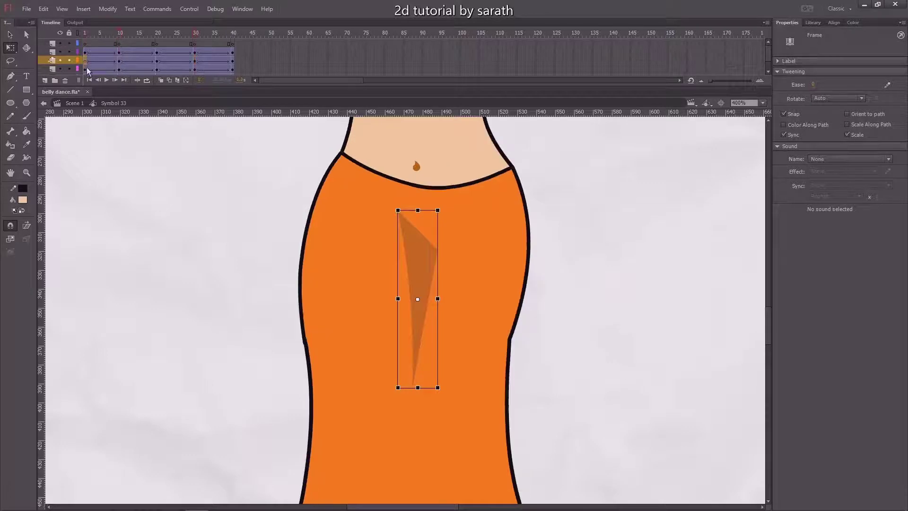
pyautogui.click(86, 67)
pyautogui.click(234, 60)
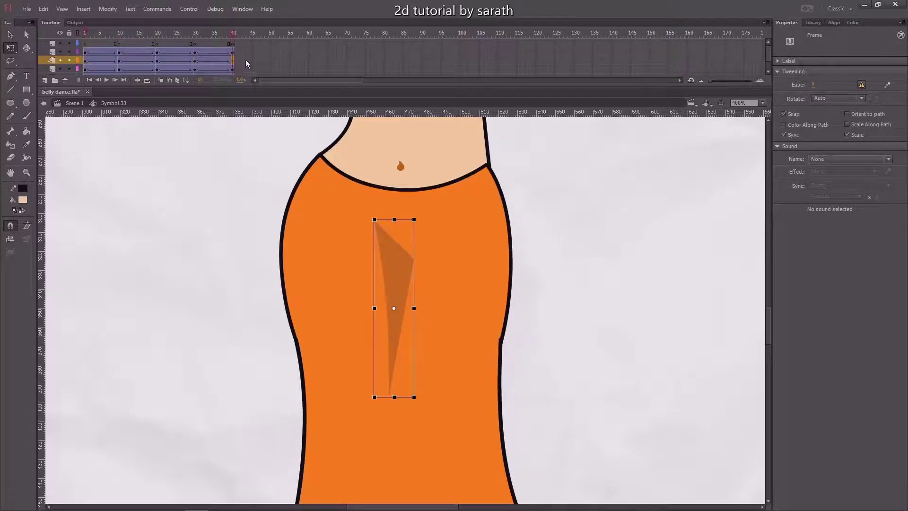
# - Play the dance with the whole figure in view to check how the fold shading moves
pyautogui.press('Return')
pyautogui.hotkey('ctrl', '-')
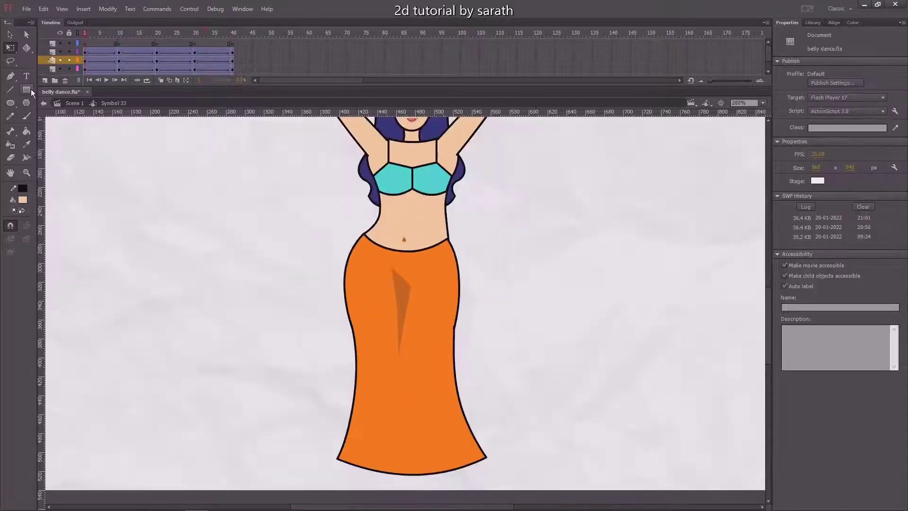
pyautogui.hotkey('ctrl', '-')
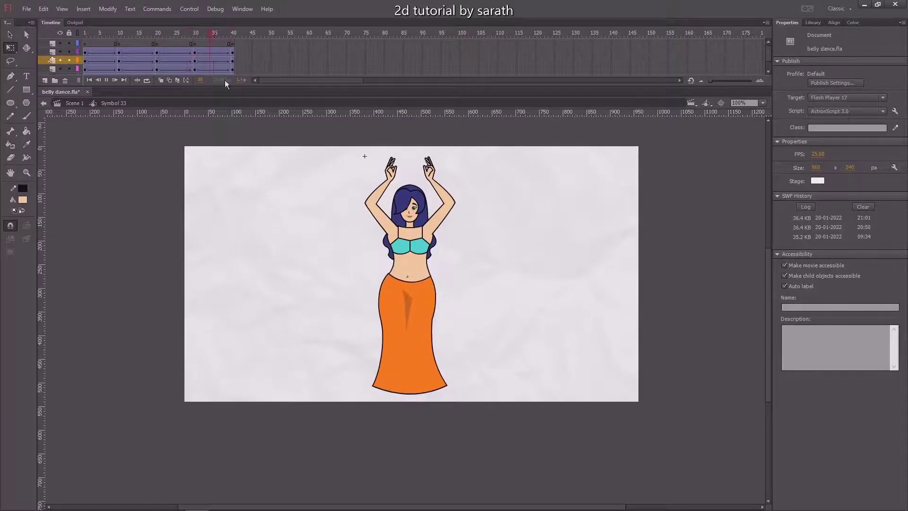
pyautogui.press('Return')
pyautogui.hotkey('shift', ',')
# - At frame 10, rotate the fold shading slightly counterclockwise so its lower tip swings to the right
pyautogui.click(404, 296)
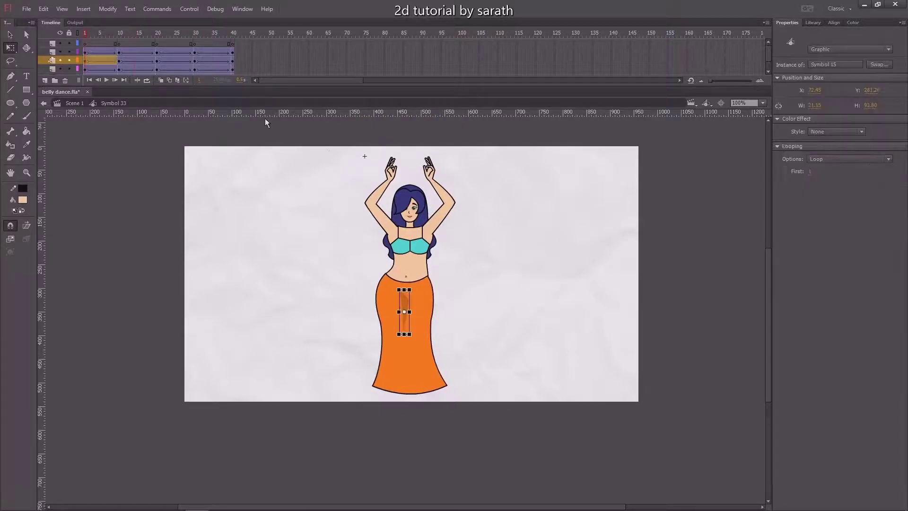
pyautogui.hotkey('ctrl', '=')
pyautogui.moveTo(92, 35); pyautogui.dragTo(118, 42)
pyautogui.click(428, 308)
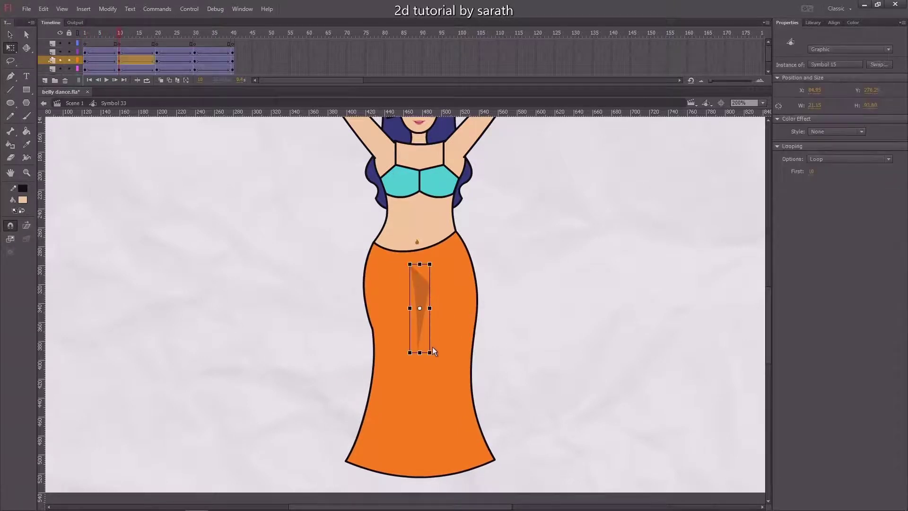
pyautogui.moveTo(439, 352); pyautogui.dragTo(498, 344)
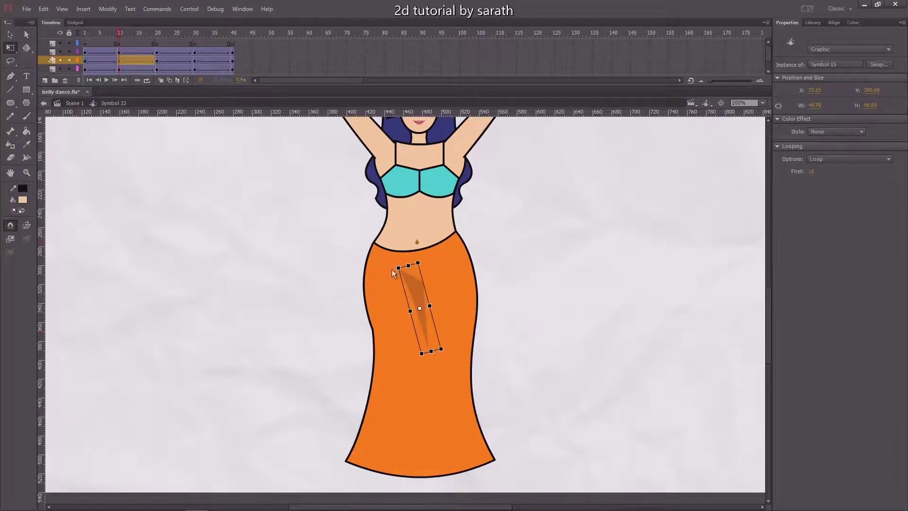
pyautogui.hotkey('ctrl', 'z')
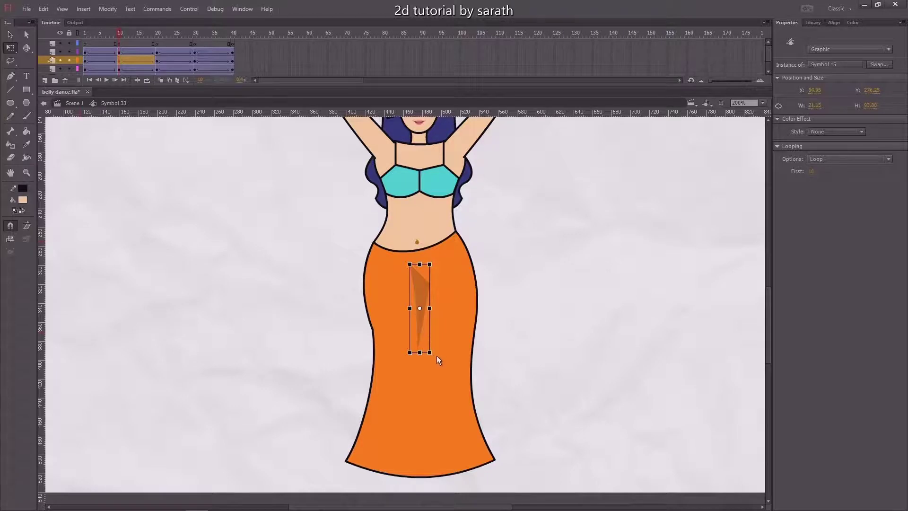
pyautogui.moveTo(436, 356); pyautogui.dragTo(440, 356)
# - At frame 30, rotate the fold shading slightly clockwise so its lower tip swings to the left
pyautogui.moveTo(124, 39); pyautogui.dragTo(198, 53)
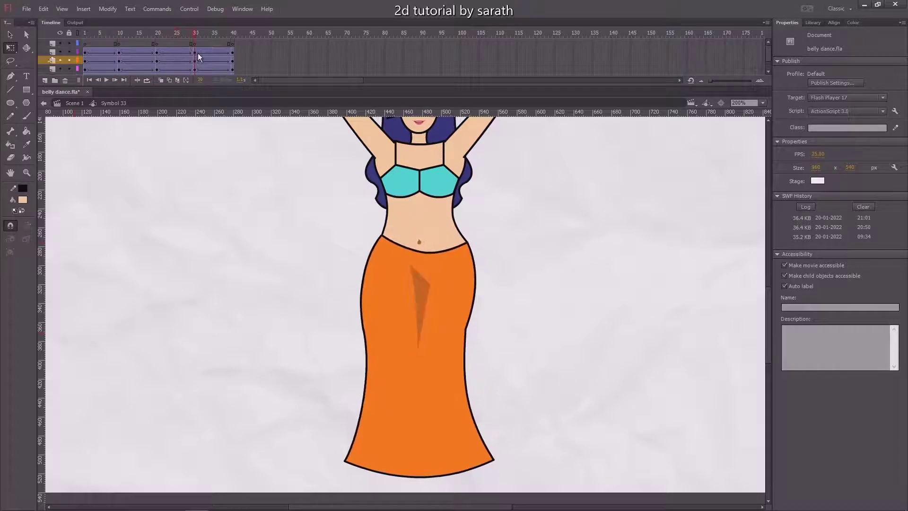
pyautogui.click(426, 289)
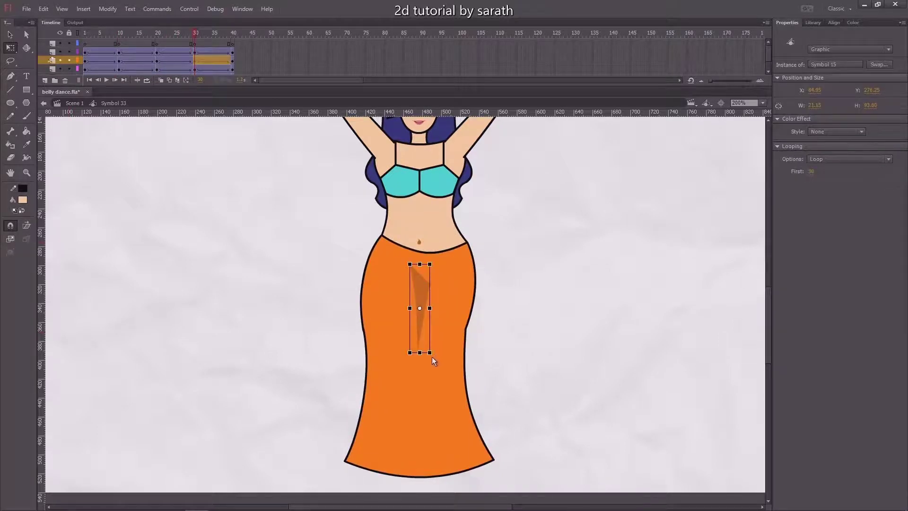
pyautogui.moveTo(432, 357); pyautogui.dragTo(430, 356)
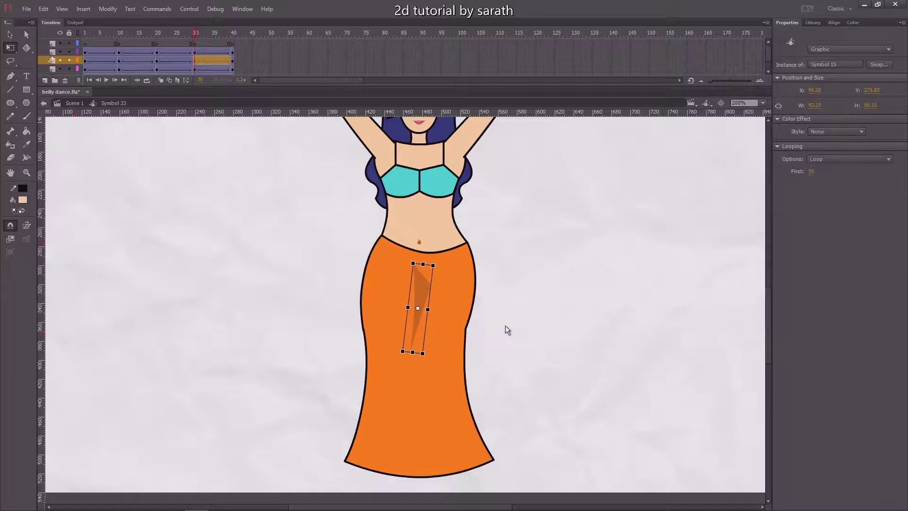
# - Play the dance and nudge the fold shading slightly right at frame 10
pyautogui.press('Return')
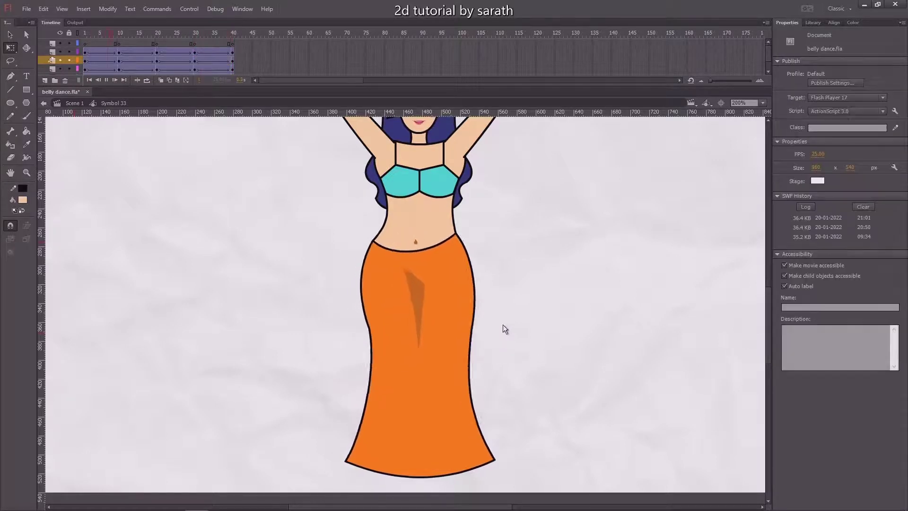
pyautogui.press('Return')
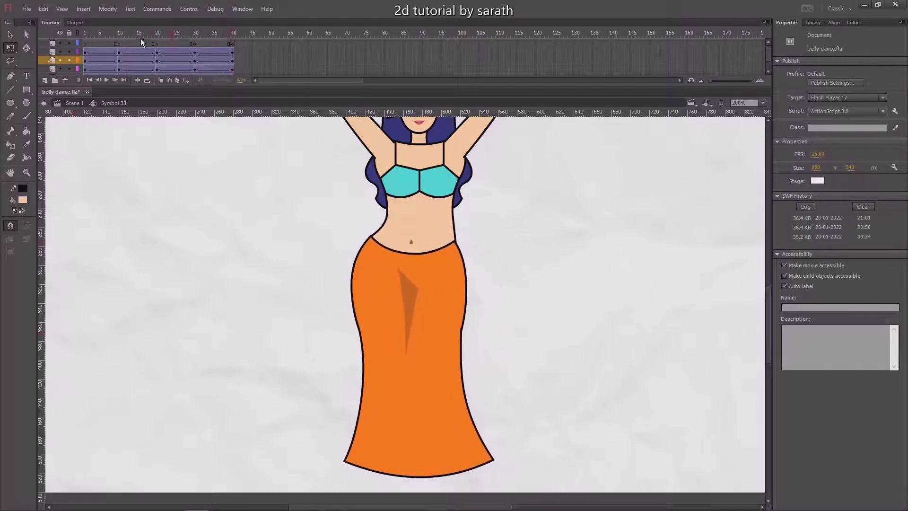
pyautogui.moveTo(86, 47); pyautogui.dragTo(118, 47)
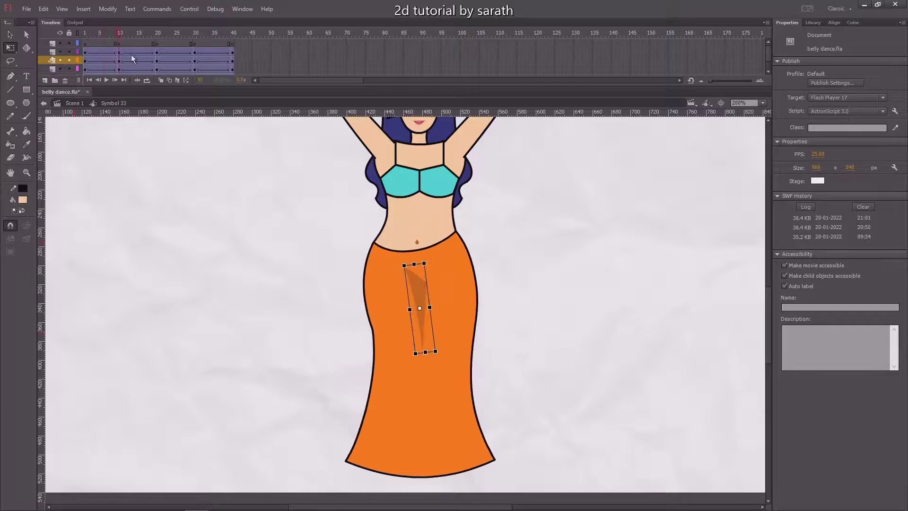
pyautogui.click(418, 299)
pyautogui.press('Right')
pyautogui.press('Right')
pyautogui.click(518, 296)
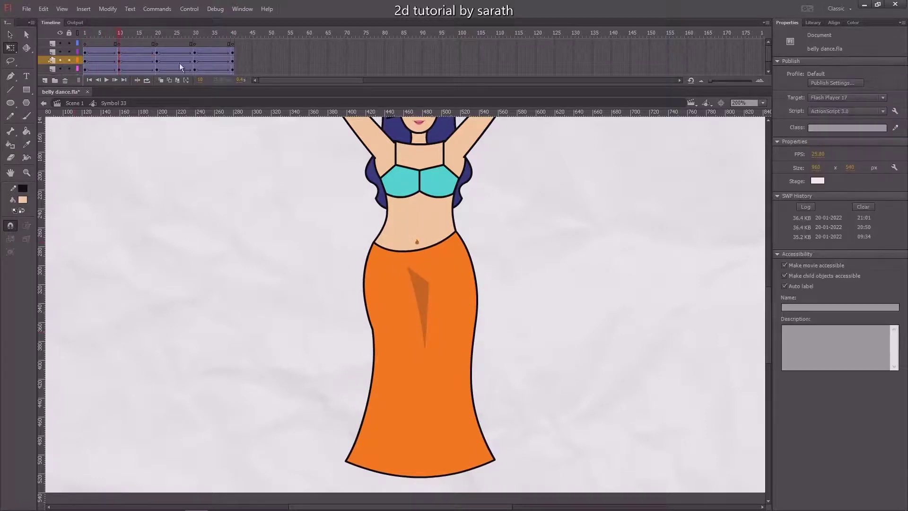
# - Play the dance again with the whole figure in view and save the file
pyautogui.press('Return')
pyautogui.hotkey('ctrl', '1')
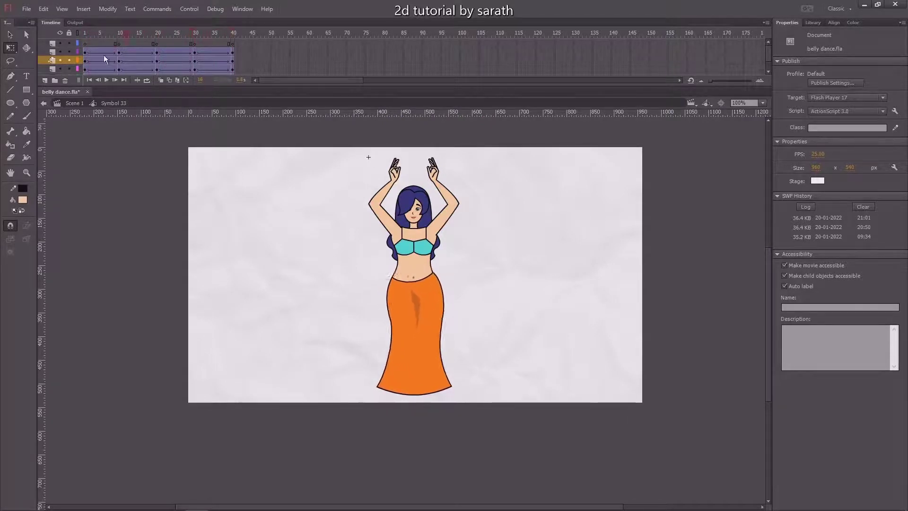
pyautogui.press('Return')
pyautogui.press('v')
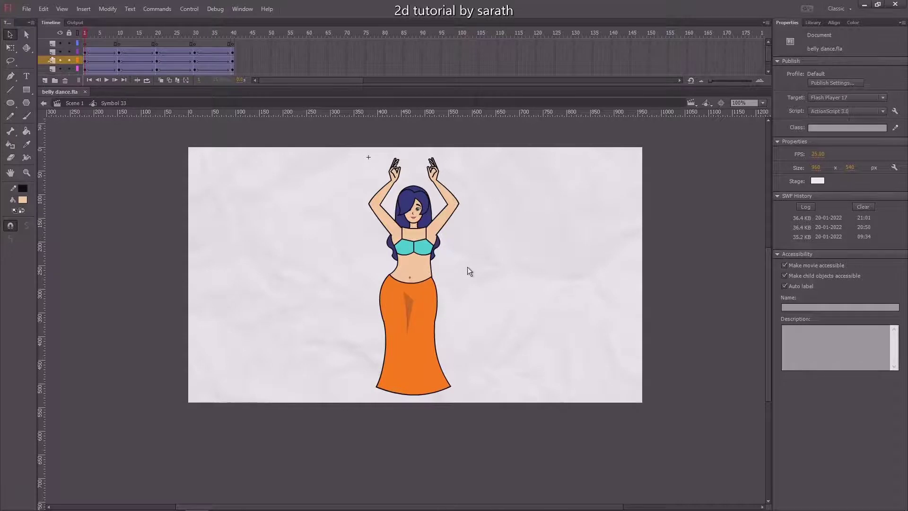
pyautogui.hotkey('ctrl', 's')
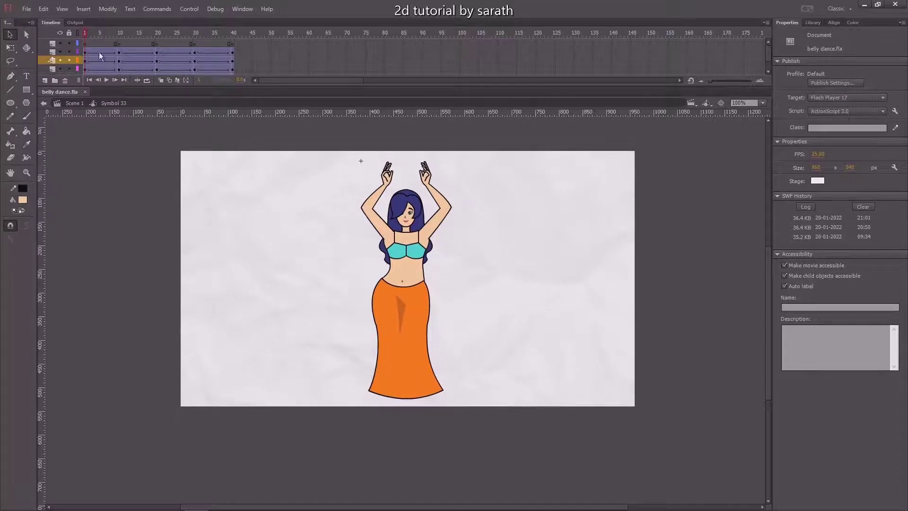
# - Set the tweens on all animated layers to ease 100 out, and the first span before frame 10 to ease -100 in
pyautogui.moveTo(153, 61); pyautogui.dragTo(210, 92)
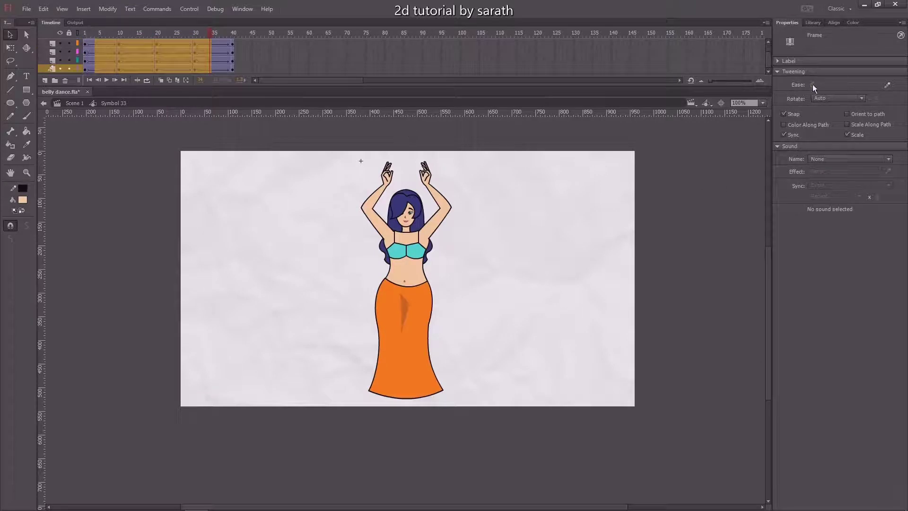
pyautogui.moveTo(815, 86); pyautogui.dragTo(829, 34)
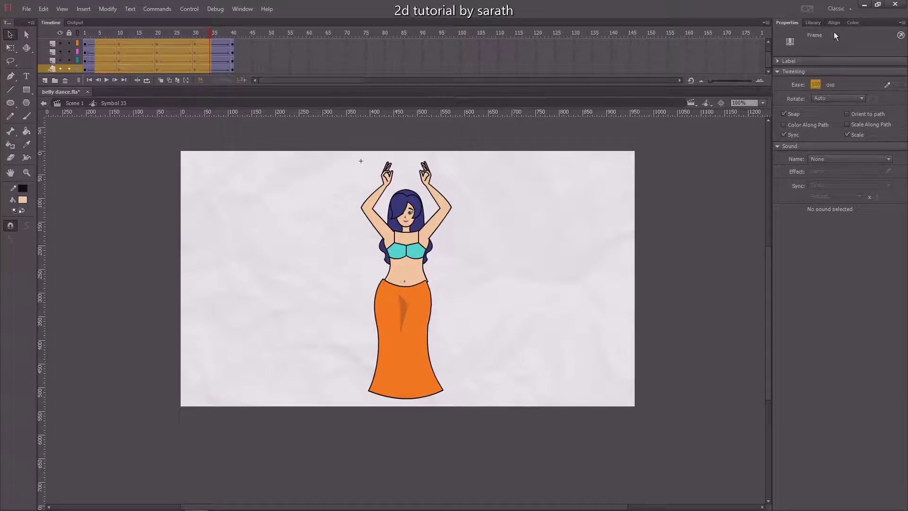
pyautogui.moveTo(145, 37); pyautogui.dragTo(107, 52)
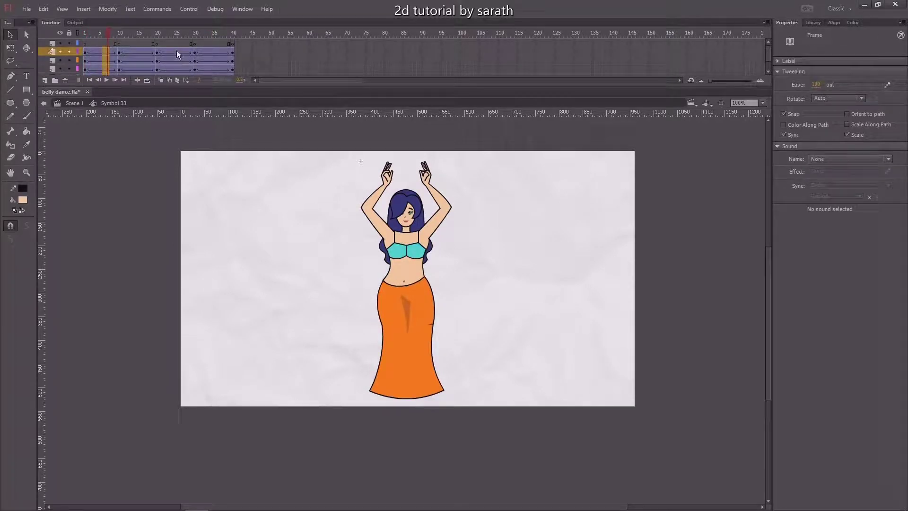
pyautogui.click(177, 50)
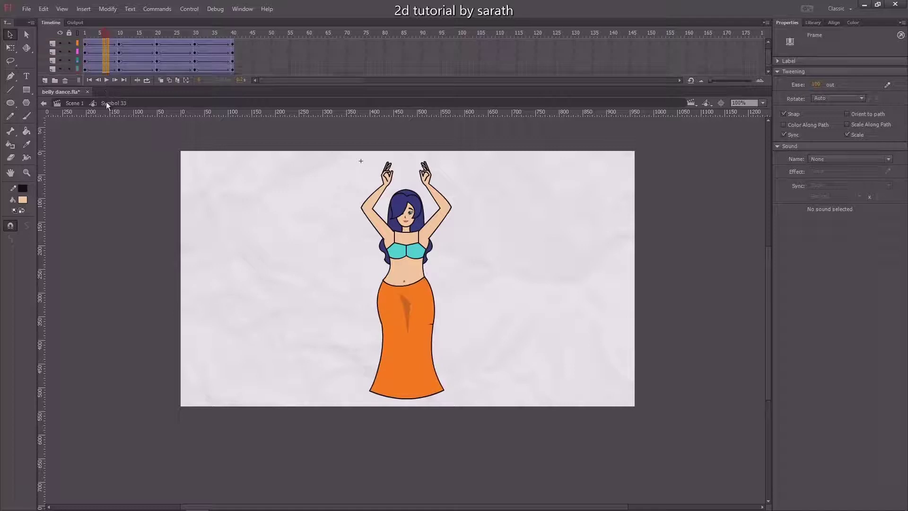
pyautogui.click(108, 69)
pyautogui.moveTo(817, 87); pyautogui.dragTo(811, 251)
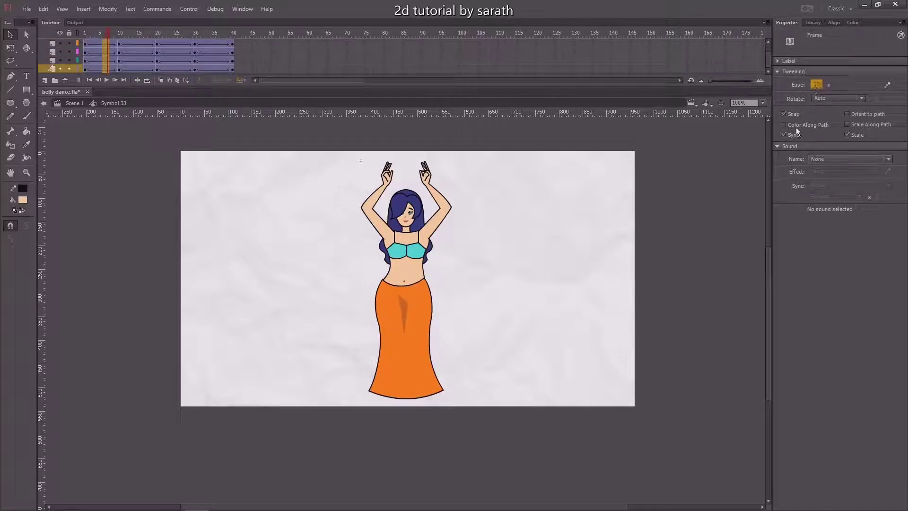
# - Set the tween span between frames 20 and 30 on all animated layers to ease -100 in and play the dance
pyautogui.moveTo(178, 68); pyautogui.dragTo(176, 52)
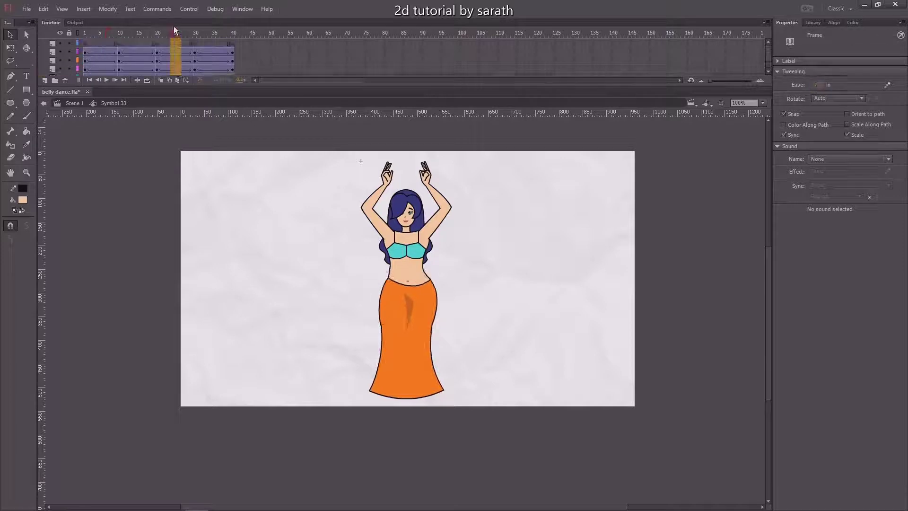
pyautogui.click(173, 52)
pyautogui.moveTo(816, 83); pyautogui.dragTo(822, 271)
pyautogui.press('Return')
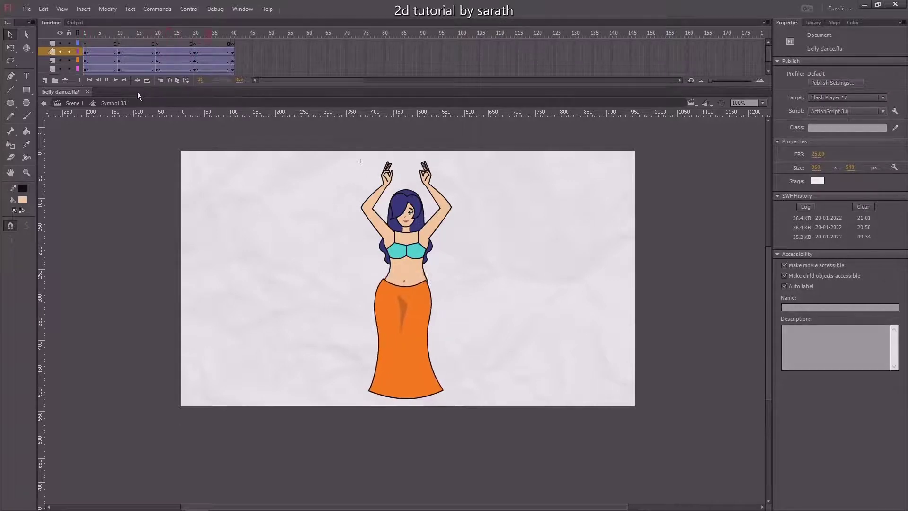
# - Inside the belly symbol, set the tweens on the navel layer and the belly shape layer to ease 100 out
pyautogui.click(416, 278)
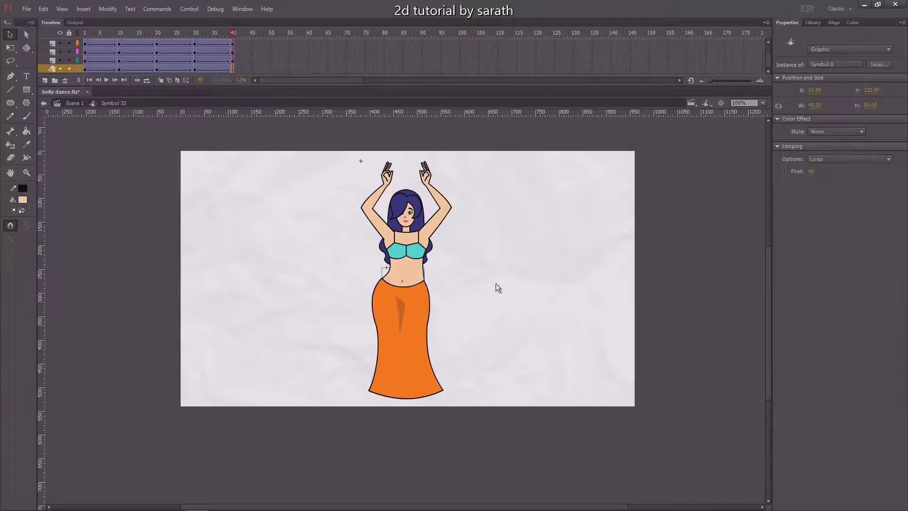
pyautogui.hotkey('ctrl', '=')
pyautogui.hotkey('ctrl', '=')
pyautogui.doubleClick(453, 319)
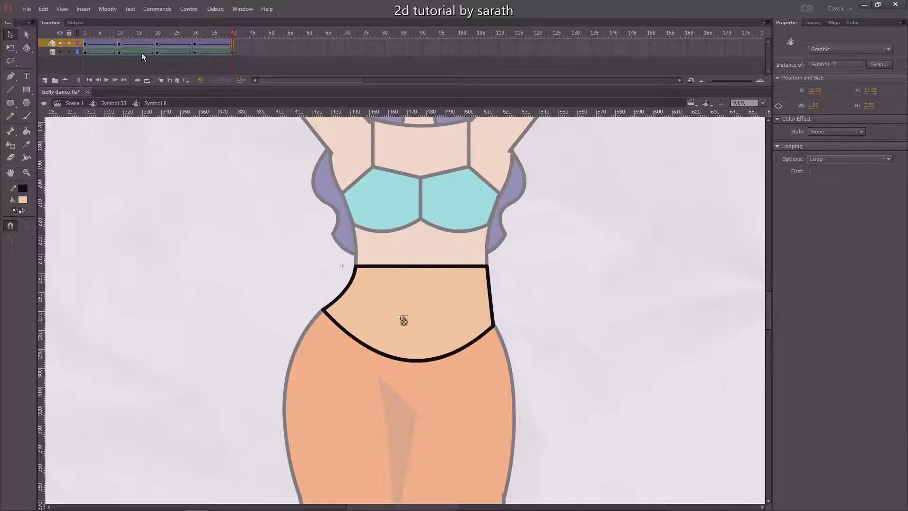
pyautogui.moveTo(92, 44); pyautogui.dragTo(214, 44)
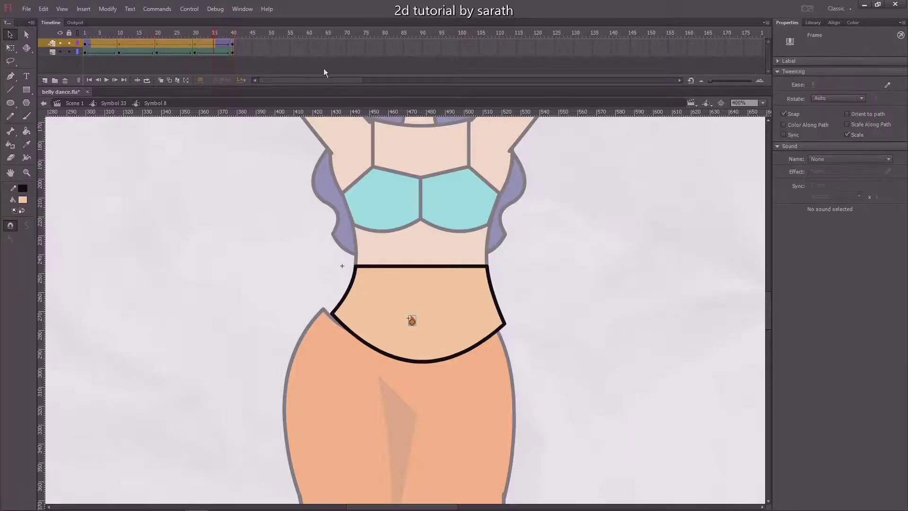
pyautogui.moveTo(813, 86); pyautogui.dragTo(808, 41)
pyautogui.moveTo(126, 49); pyautogui.dragTo(218, 53)
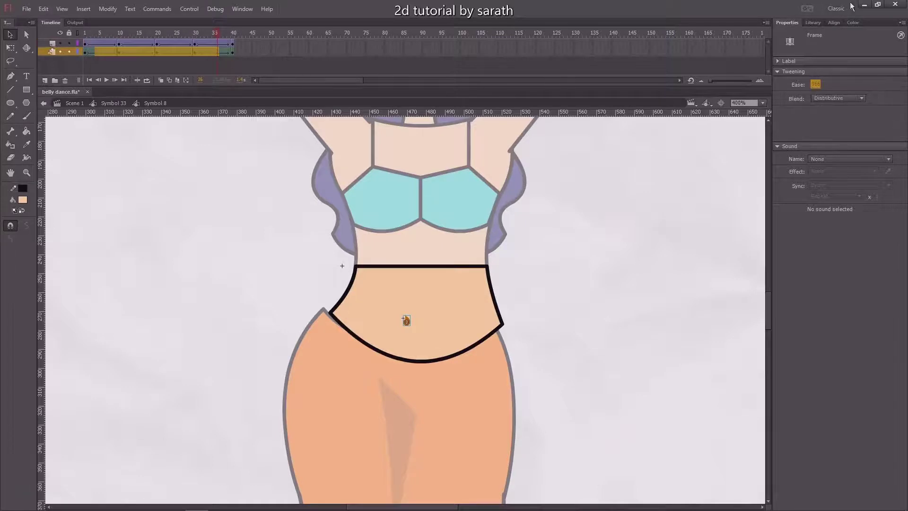
pyautogui.moveTo(851, 3); pyautogui.dragTo(850, 1)
# - Set the spans before frame 10 and between frames 20 and 30 on the belly and navel layers to ease in, matching the outer layers
pyautogui.moveTo(208, 32); pyautogui.dragTo(86, 49)
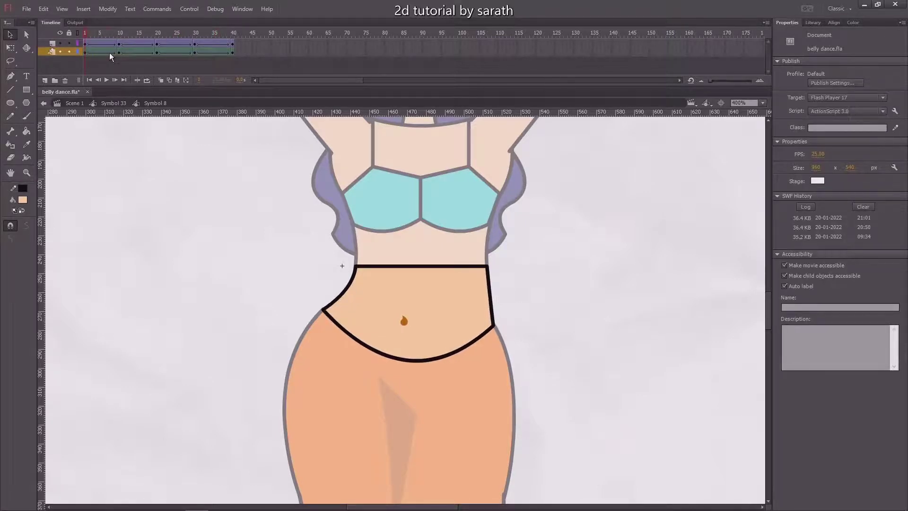
pyautogui.click(109, 52)
pyautogui.click(180, 51)
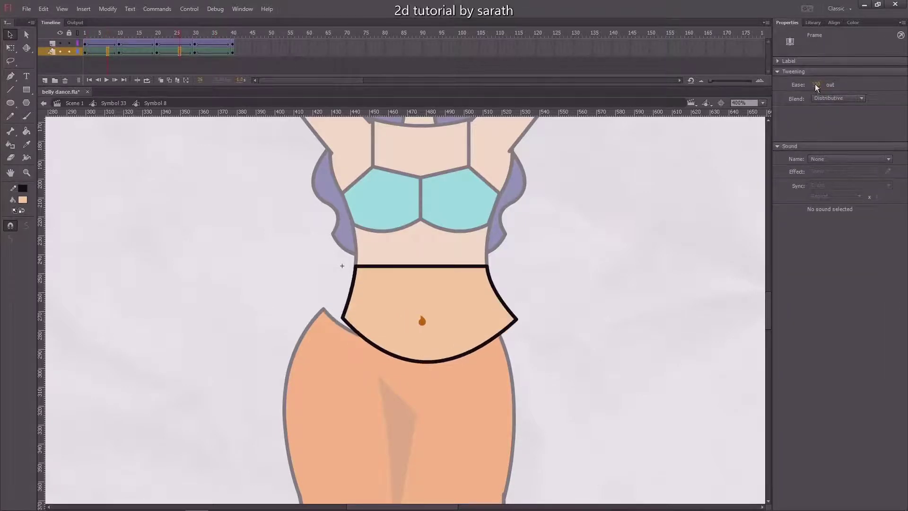
pyautogui.click(110, 43)
pyautogui.click(179, 43)
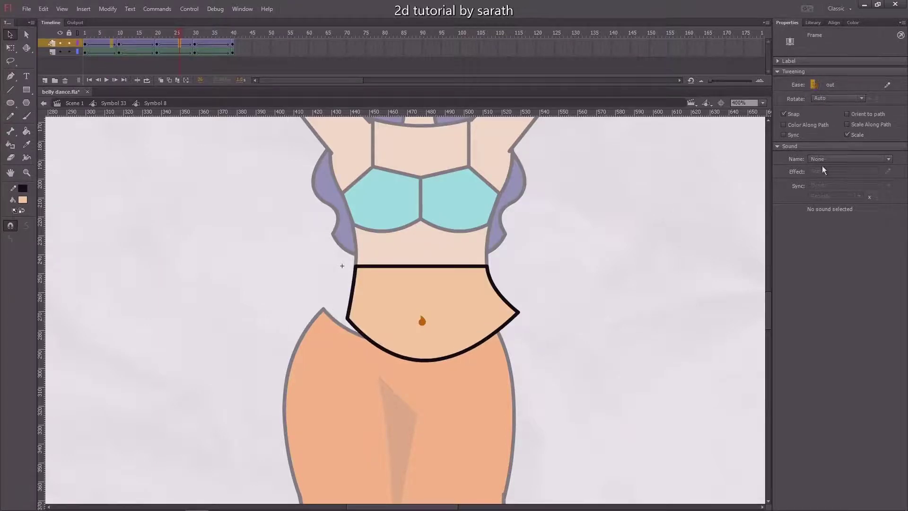
pyautogui.doubleClick(232, 196)
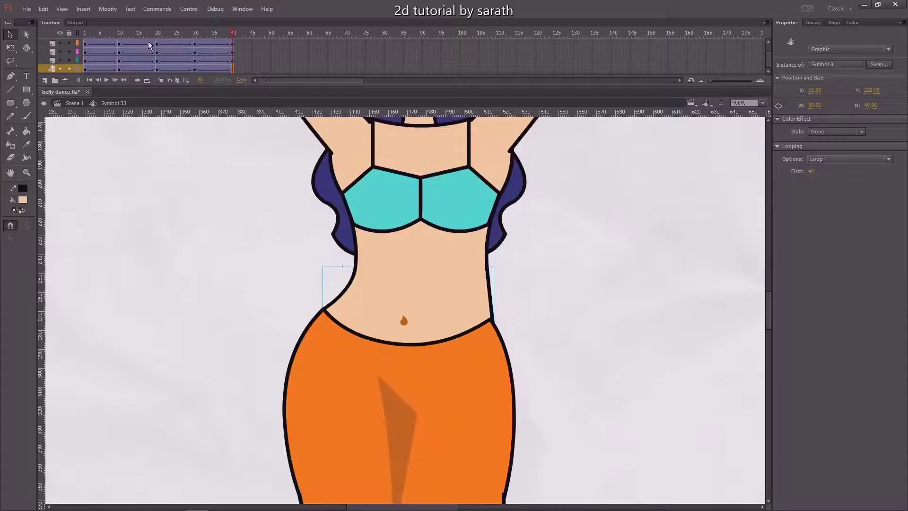
# - Play the dance close up and with the whole figure in view to check the easing
pyautogui.press('Return')
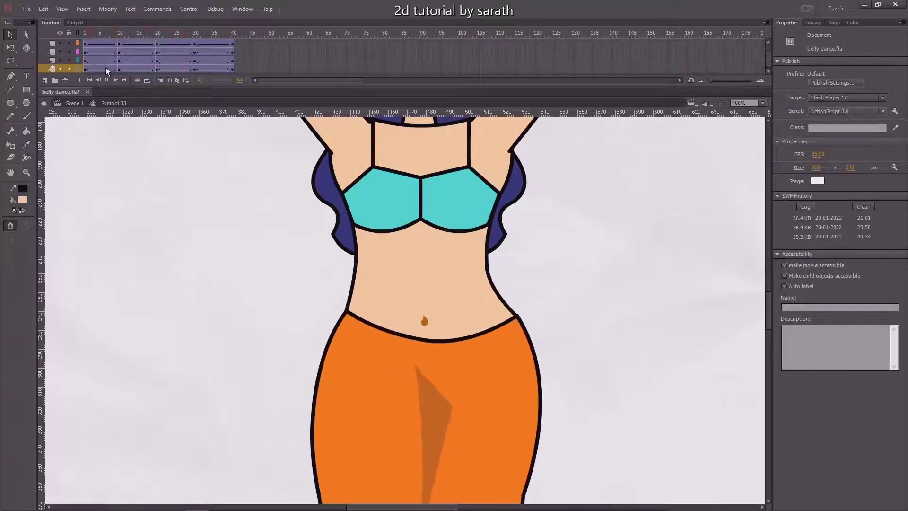
pyautogui.click(84, 33)
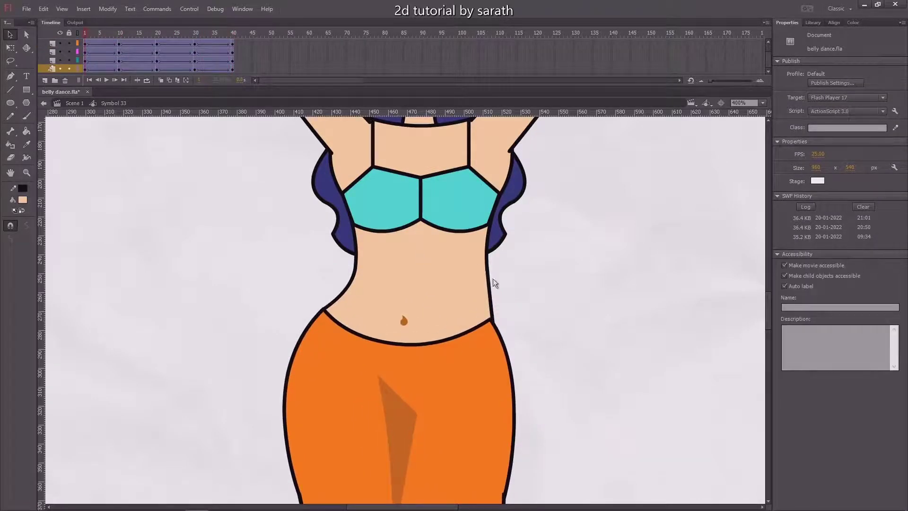
pyautogui.hotkey('ctrl', '-')
pyautogui.press('Return')
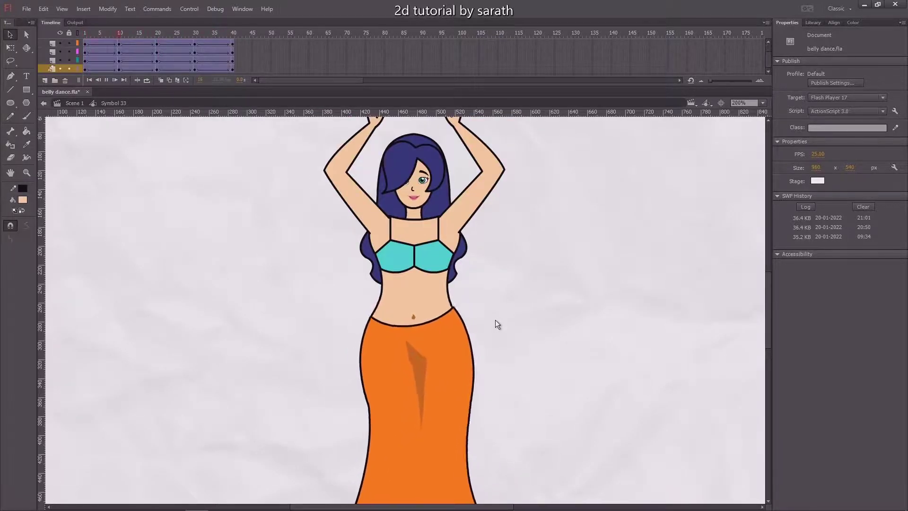
pyautogui.hotkey('ctrl', '-')
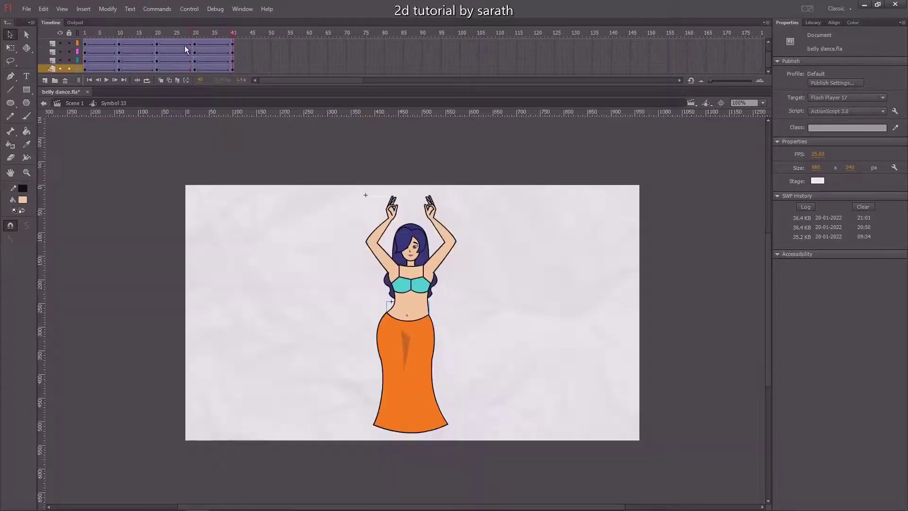
pyautogui.press('Return')
# - Raise the whole figure to Y -2 at frame 10 and preview the motion
pyautogui.click(120, 35)
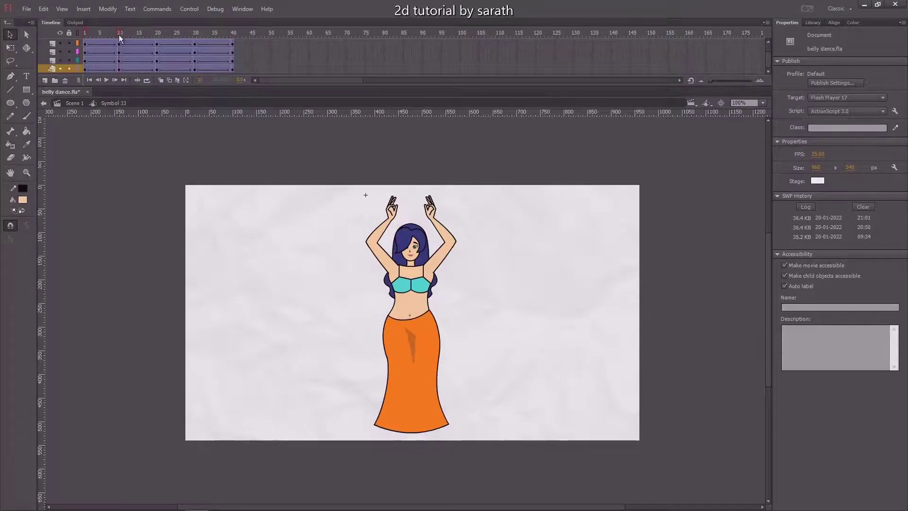
pyautogui.moveTo(322, 195); pyautogui.dragTo(496, 416)
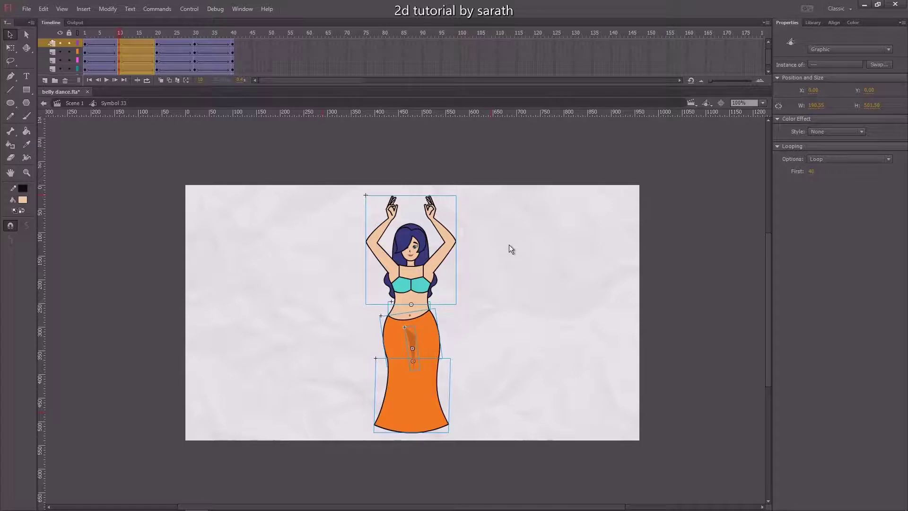
pyautogui.press('Up')
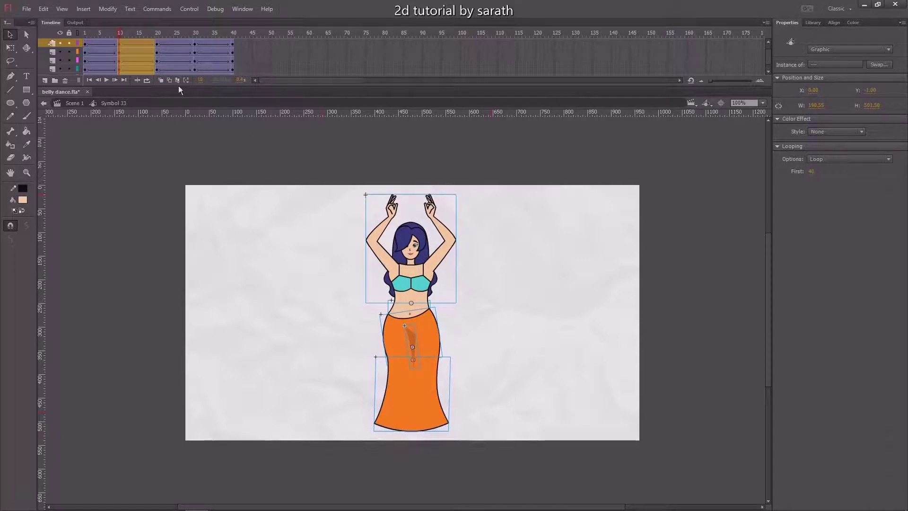
pyautogui.click(97, 44)
pyautogui.click(130, 52)
pyautogui.click(154, 58)
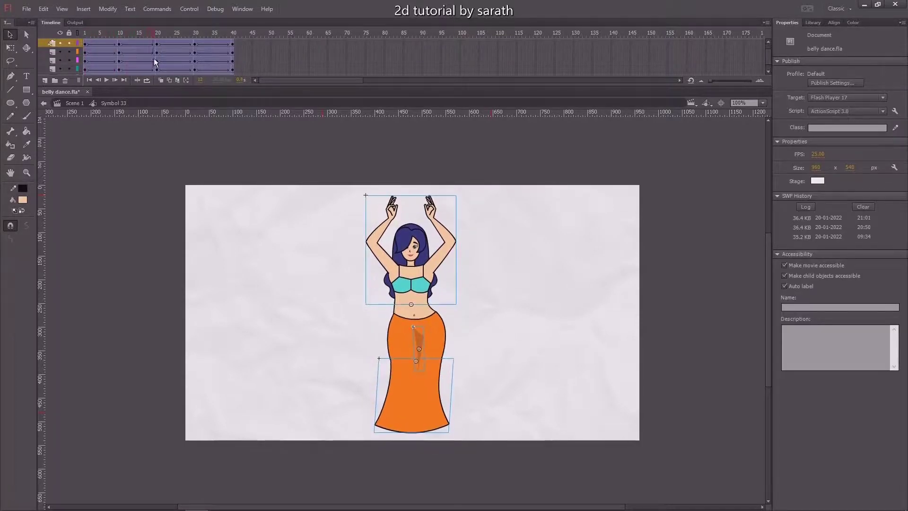
# - Raise the whole figure to Y -2 at frame 30 and play the dance
pyautogui.click(193, 34)
pyautogui.moveTo(320, 189); pyautogui.dragTo(506, 422)
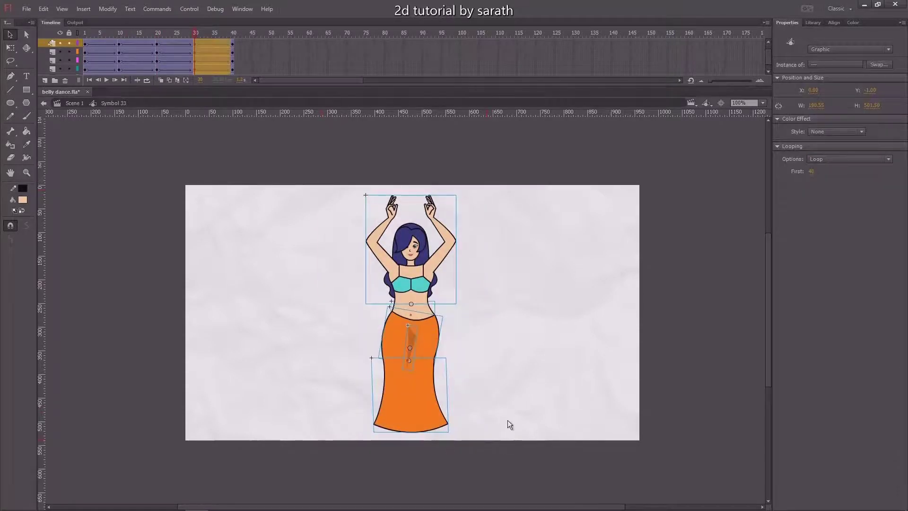
pyautogui.click(160, 45)
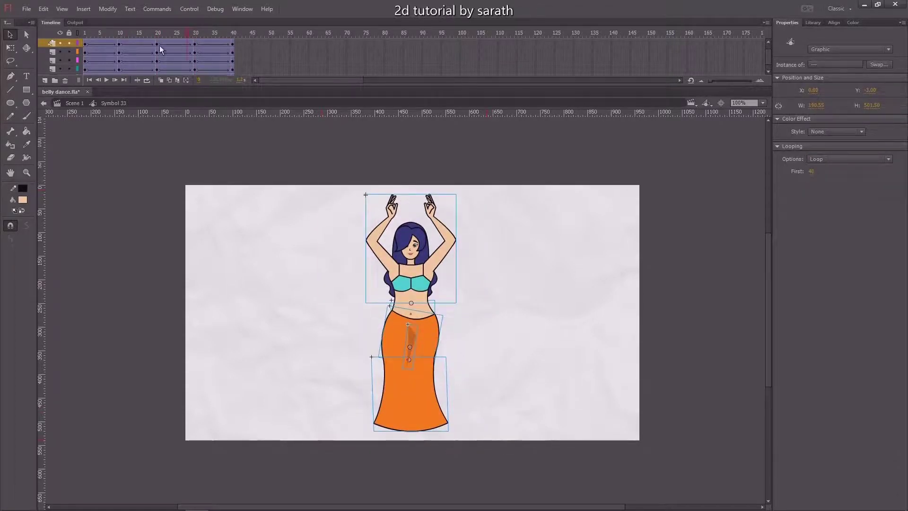
pyautogui.press('Return')
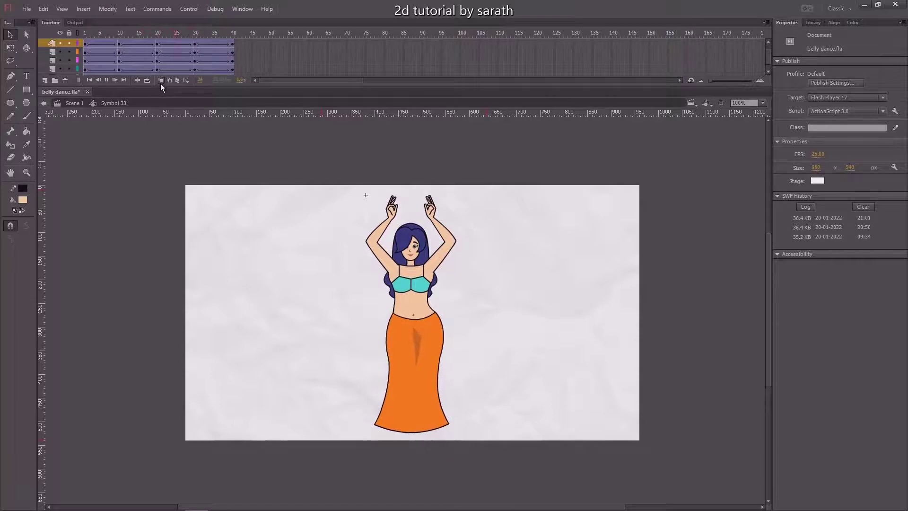
pyautogui.moveTo(131, 36); pyautogui.dragTo(282, 79)
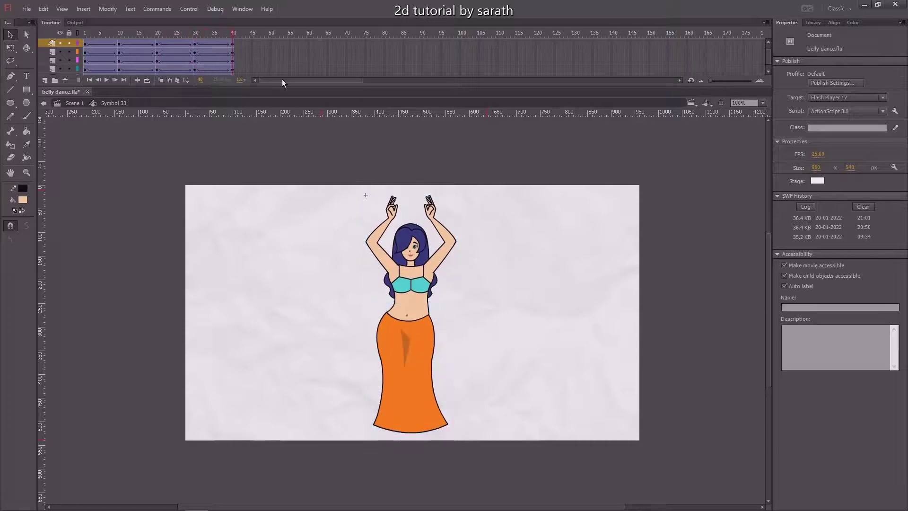
# - Raise the whole figure further at frame 10, to Y -4
pyautogui.click(120, 33)
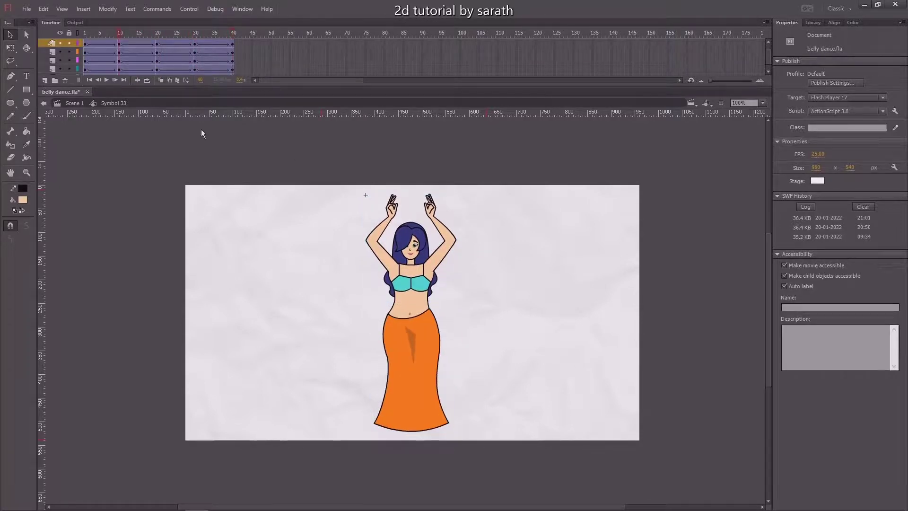
pyautogui.moveTo(300, 196); pyautogui.dragTo(511, 429)
pyautogui.hotkey('ctrl', '=')
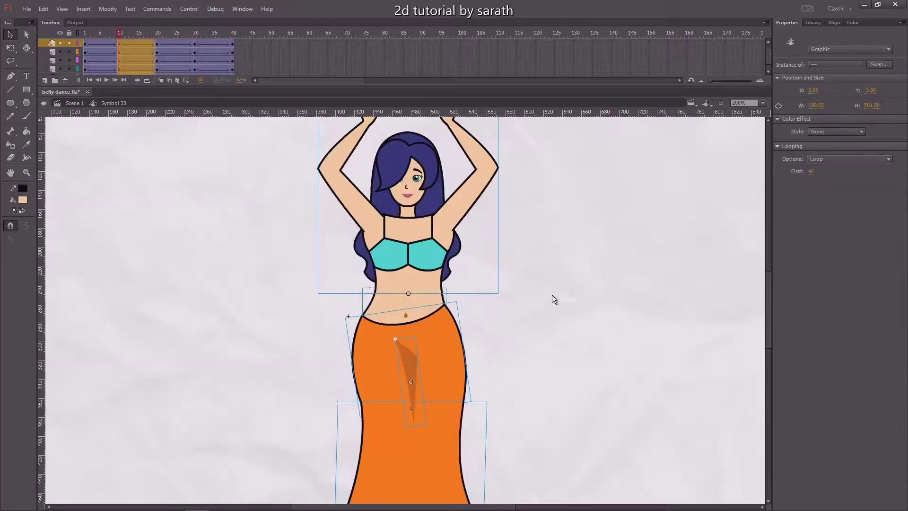
pyautogui.scroll(5, 536, 277)
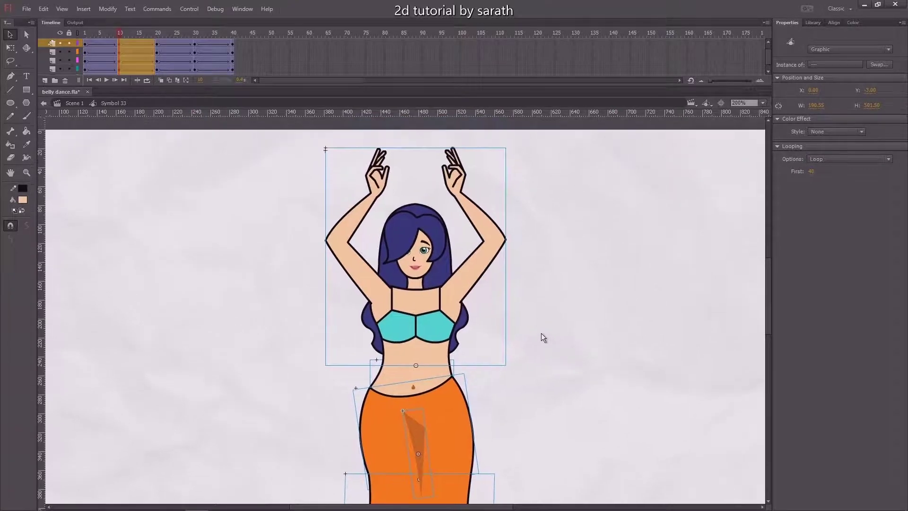
pyautogui.press('Up')
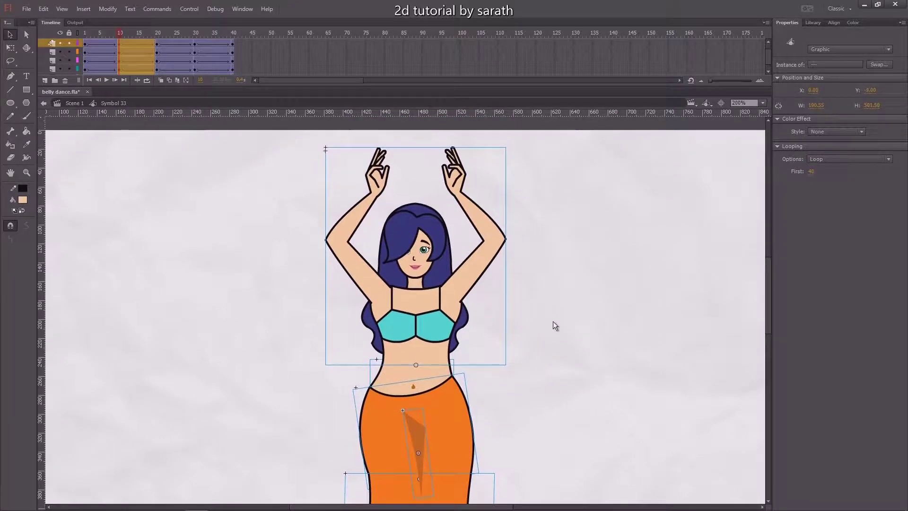
# - Raise the whole figure further at frame 30, to Y -4
pyautogui.click(196, 33)
pyautogui.click(325, 182)
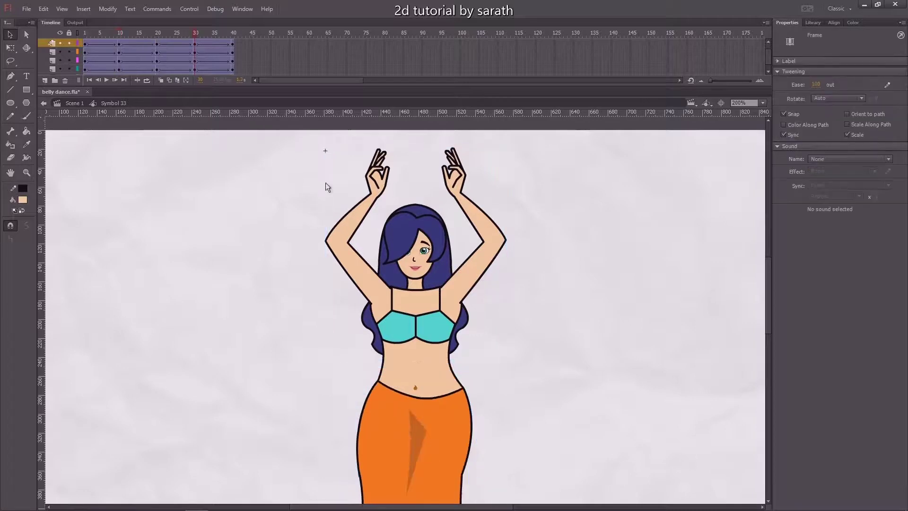
pyautogui.hotkey('ctrl', 'a')
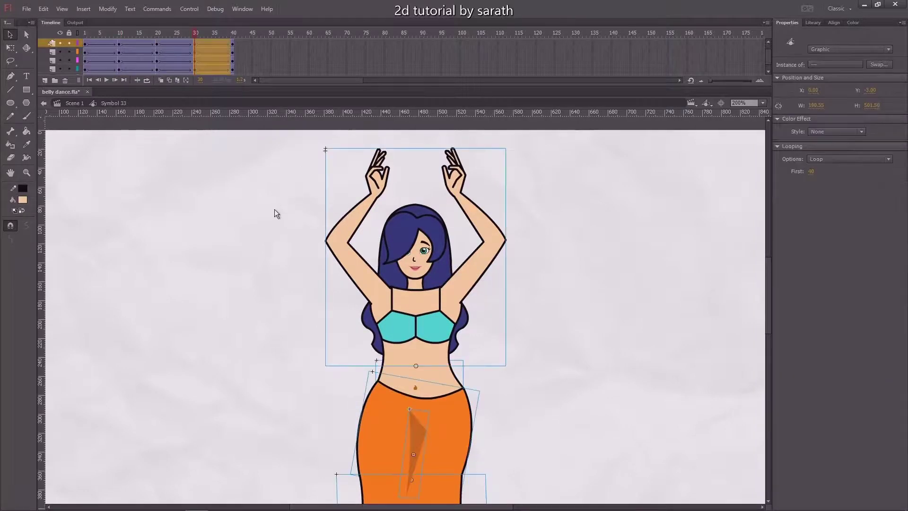
pyautogui.press('Up')
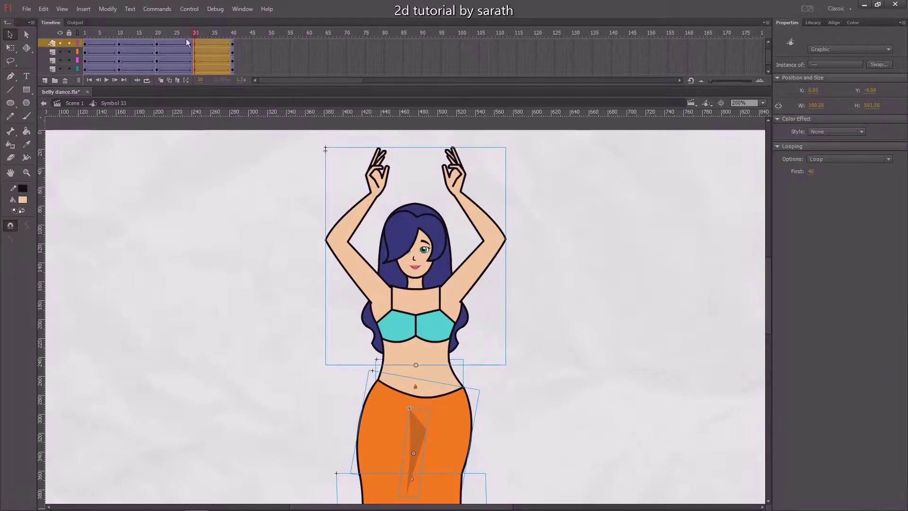
# - Play and scrub the dance with the whole figure in view to check the rise and fall
pyautogui.press('Return')
pyautogui.hotkey('ctrl', '-')
pyautogui.hotkey('ctrl', '-')
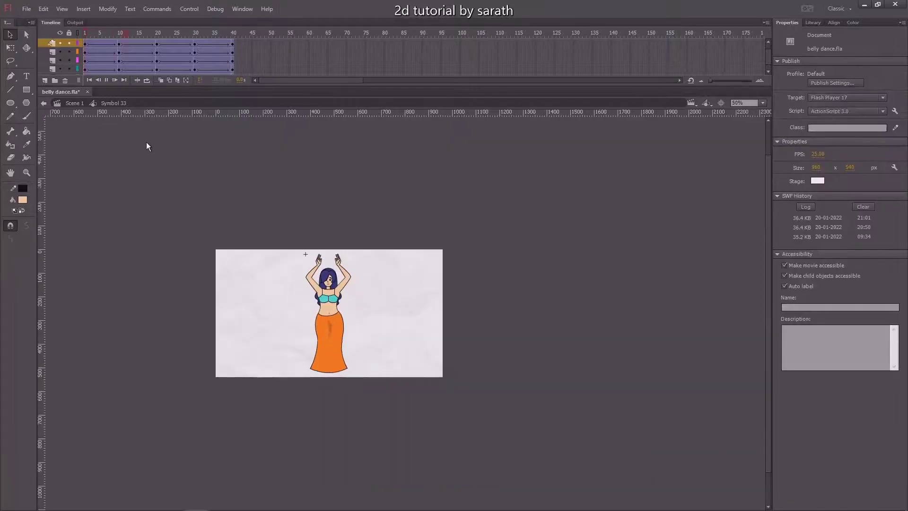
pyautogui.hotkey('ctrl', '=')
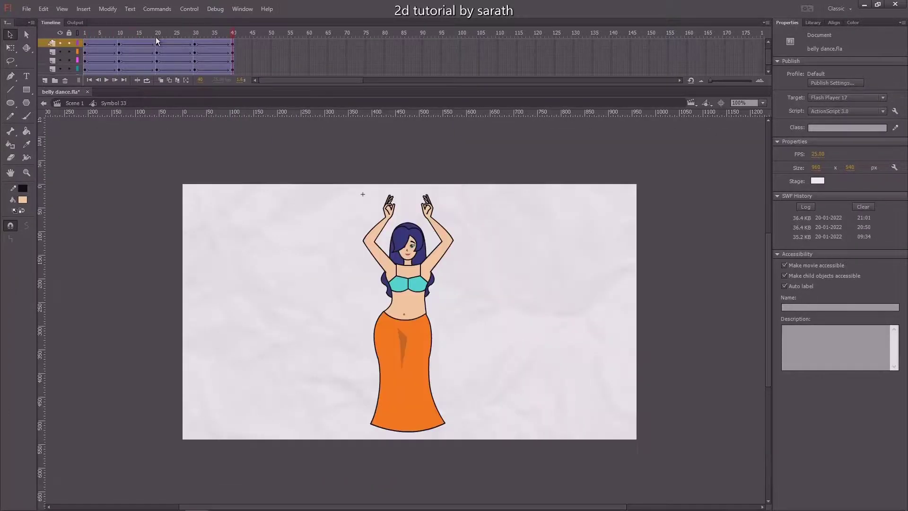
pyautogui.moveTo(157, 42); pyautogui.dragTo(66, 97)
# - At frame 1, edit the belly symbol and pull the belly's lower right corner slightly inward to meet the skirt's waist
pyautogui.hotkey('ctrl', '=')
pyautogui.hotkey('ctrl', '=')
pyautogui.moveTo(132, 32); pyautogui.dragTo(84, 61)
pyautogui.click(480, 258)
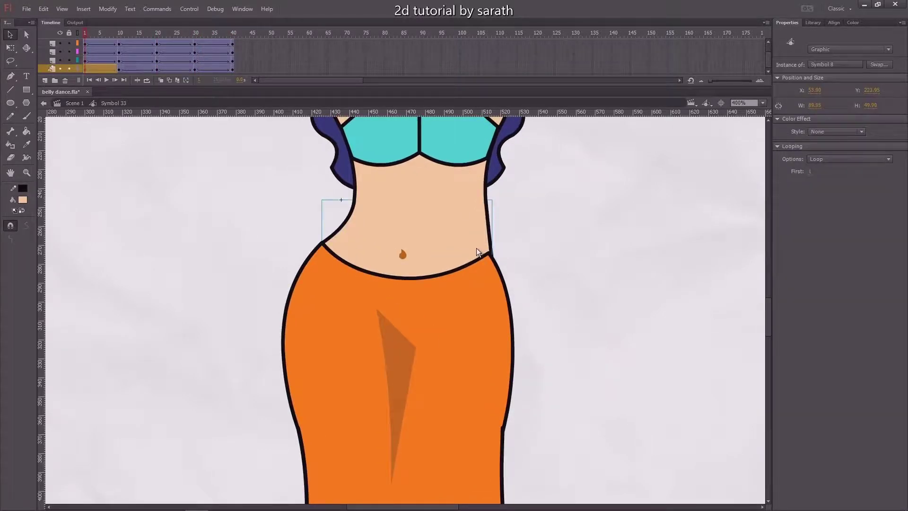
pyautogui.doubleClick(476, 248)
pyautogui.moveTo(492, 259); pyautogui.dragTo(491, 258)
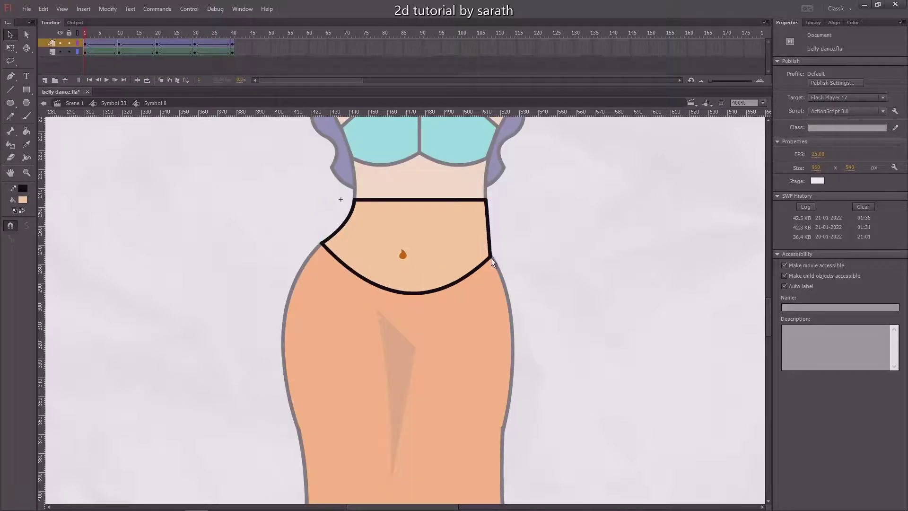
pyautogui.doubleClick(556, 238)
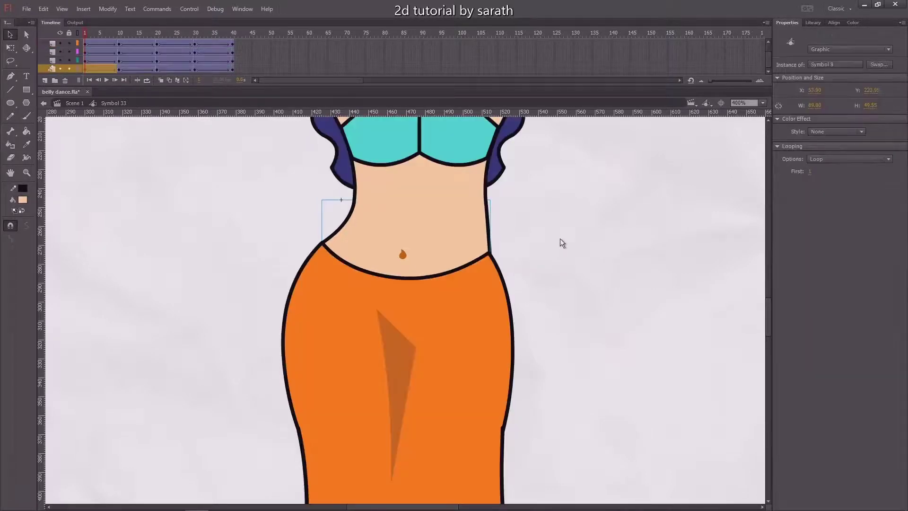
# - At frame 10, pull the belly's lower right corner up and inward to line up with the raised skirt waist
pyautogui.moveTo(91, 35); pyautogui.dragTo(119, 48)
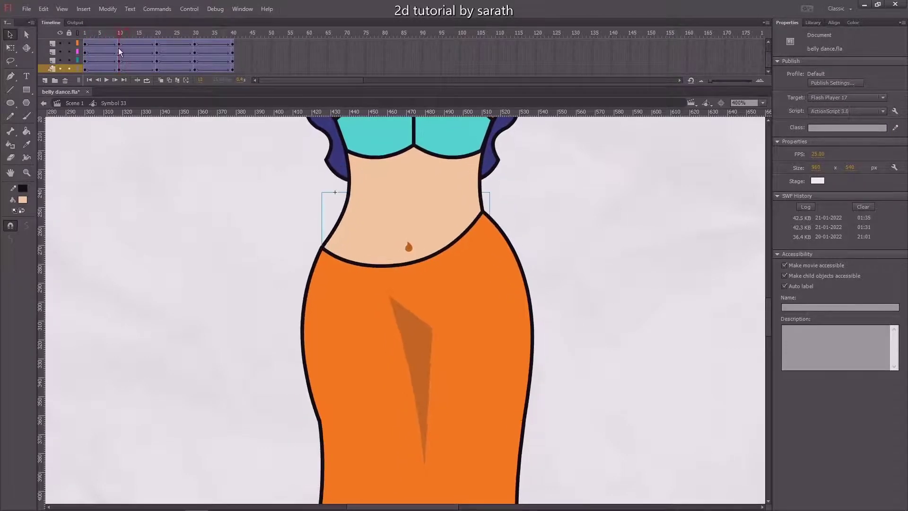
pyautogui.doubleClick(467, 207)
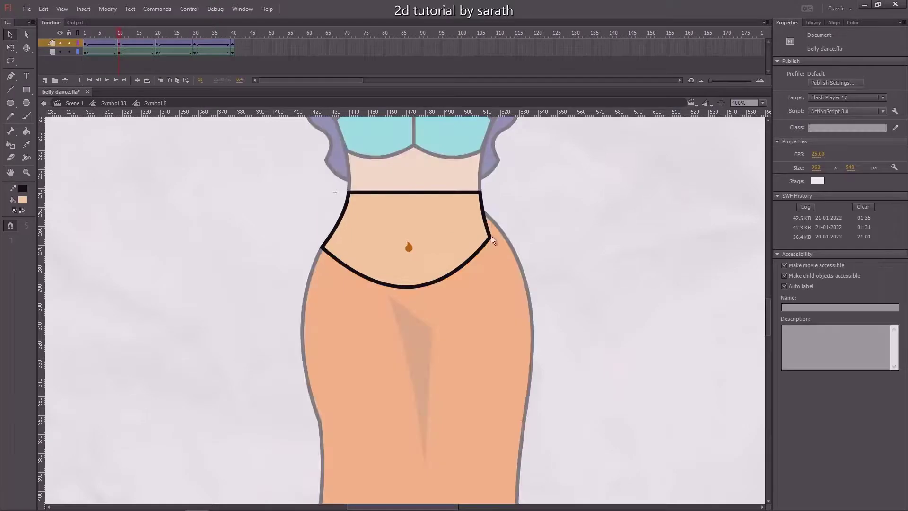
pyautogui.moveTo(491, 236); pyautogui.dragTo(486, 220)
pyautogui.moveTo(119, 34); pyautogui.dragTo(218, 61)
pyautogui.doubleClick(135, 190)
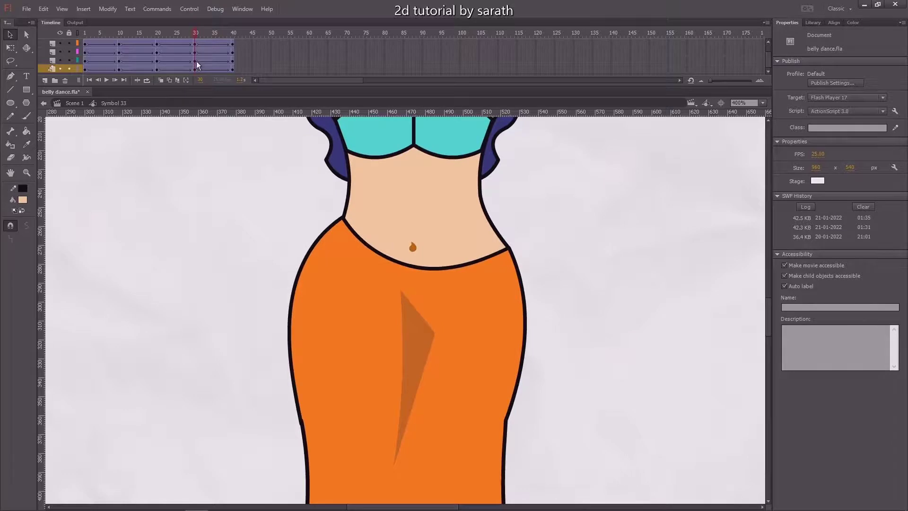
# - At frame 30, edit the belly symbol and pull the belly's lower left corner up and inward to meet the raised skirt waist
pyautogui.doubleClick(364, 229)
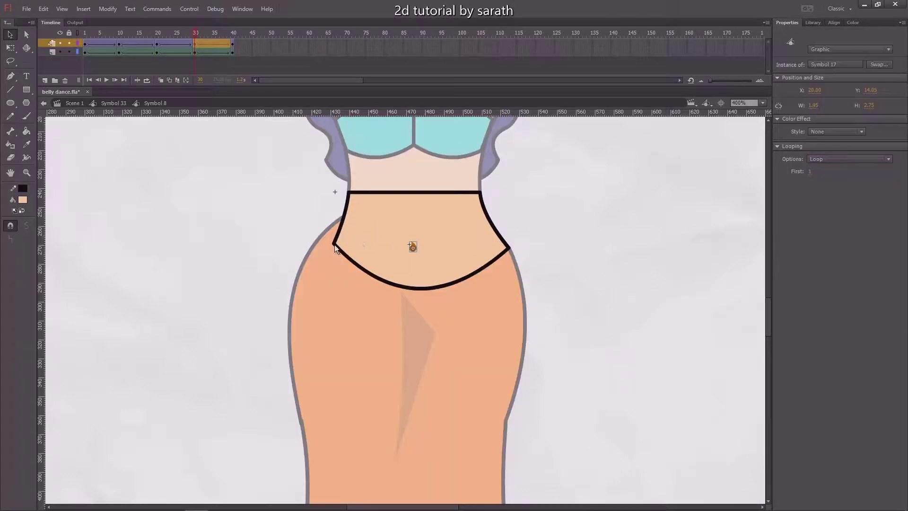
pyautogui.moveTo(334, 245); pyautogui.dragTo(339, 226)
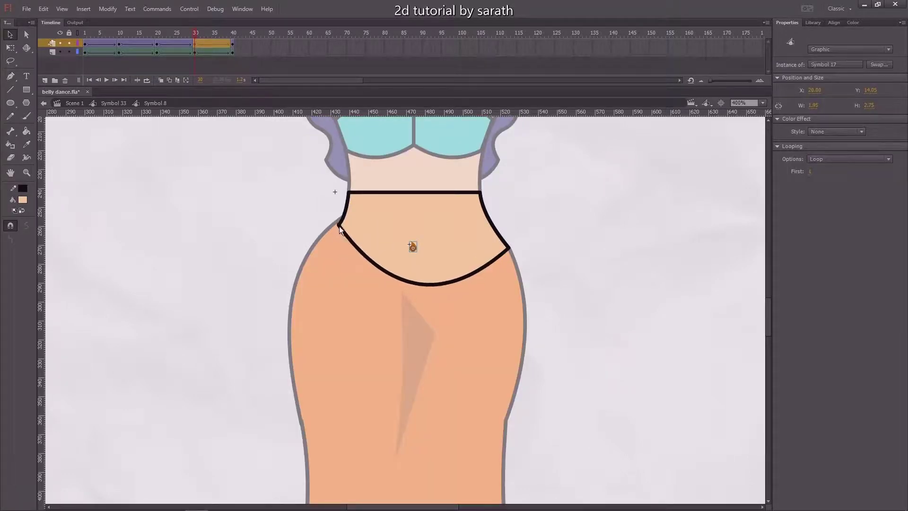
pyautogui.moveTo(193, 35)
pyautogui.mouseDown()
pyautogui.moveTo(167, 37)
pyautogui.moveTo(209, 41)
pyautogui.mouseUp()
pyautogui.press('Return')
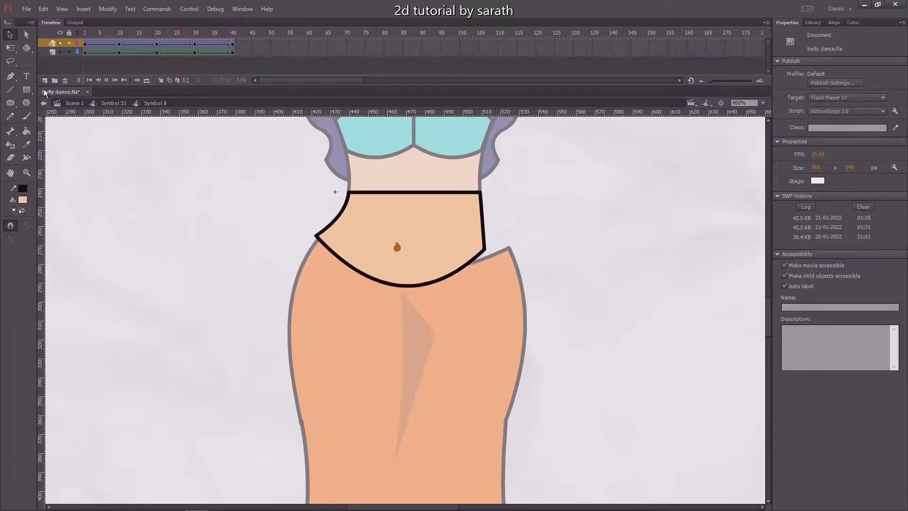
pyautogui.doubleClick(226, 194)
# - Play the dance with the whole figure in view, inside the dancer symbol and in the main scene
pyautogui.press('Return')
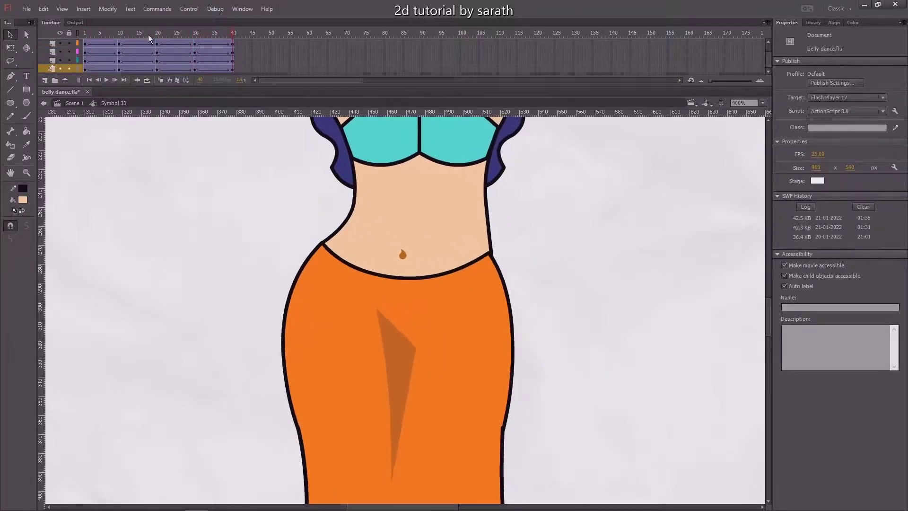
pyautogui.hotkey('ctrl', '1')
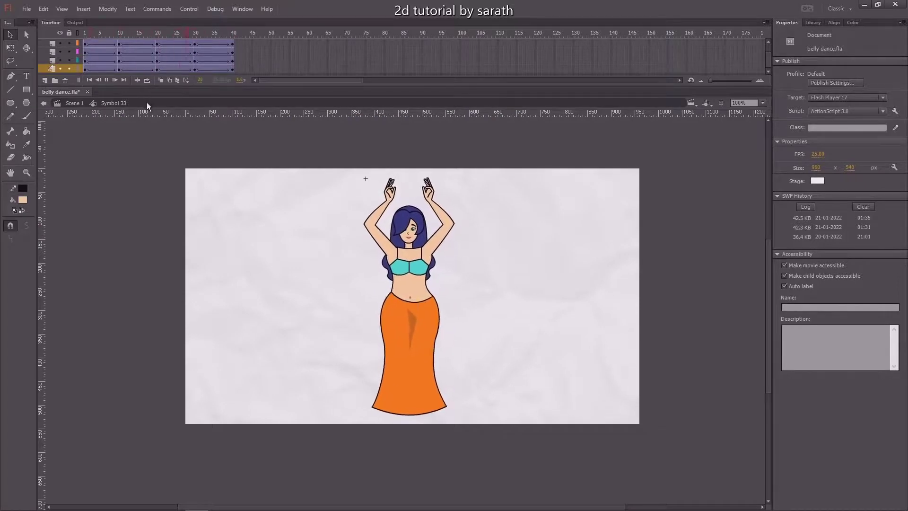
pyautogui.click(67, 104)
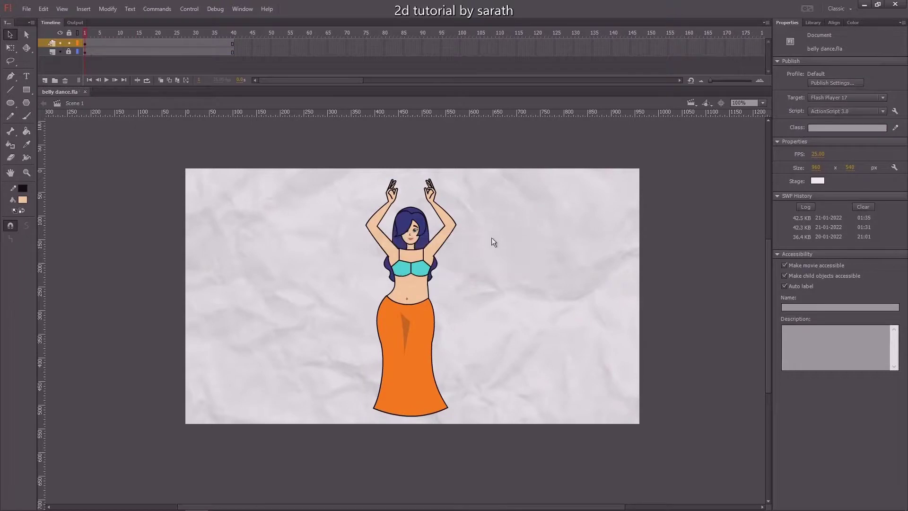
pyautogui.press('Return')
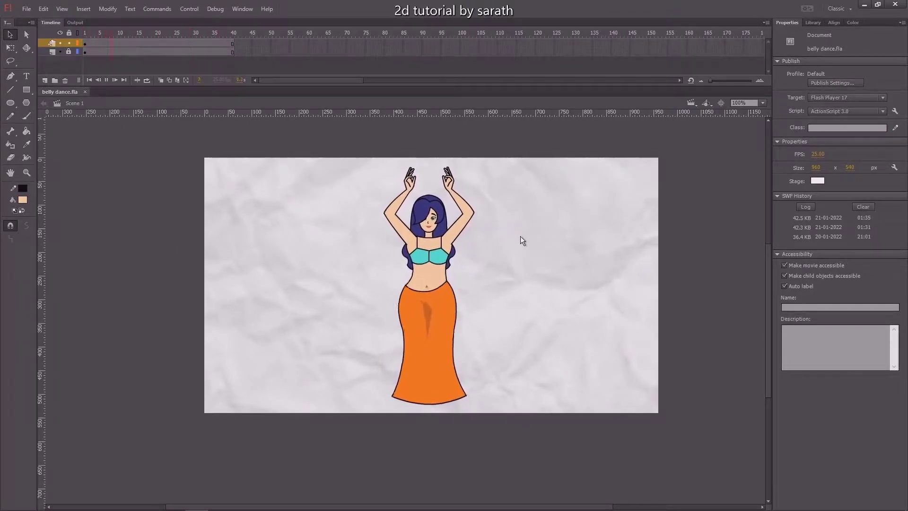
# - Test the movie, watch the exported loop in a maximized preview, and close the preview
pyautogui.hotkey('ctrl', 'Return')
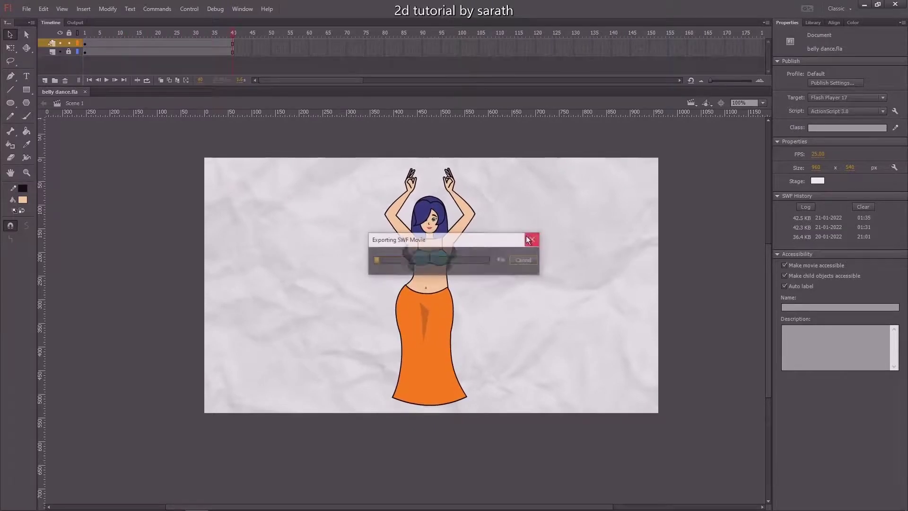
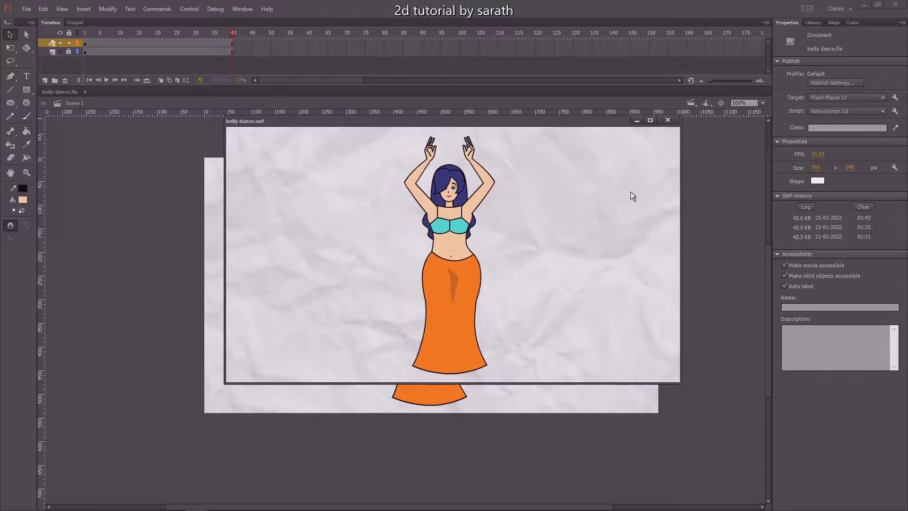
pyautogui.click(651, 120)
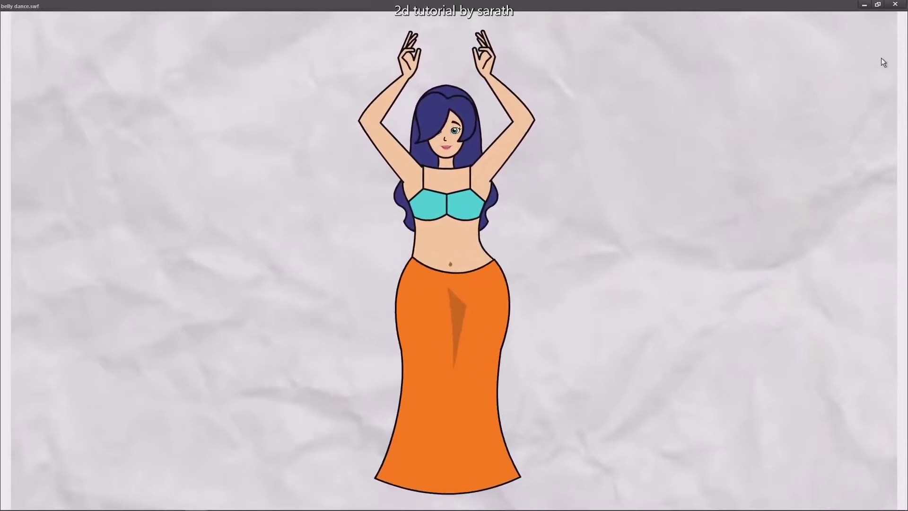
pyautogui.click(895, 4)
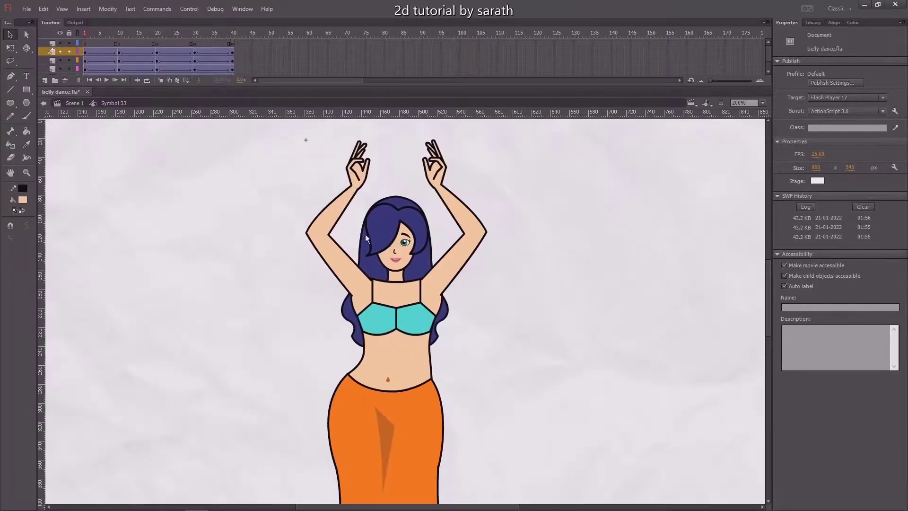
# - Open the upper body symbol for editing and select the front hair
pyautogui.click(387, 226)
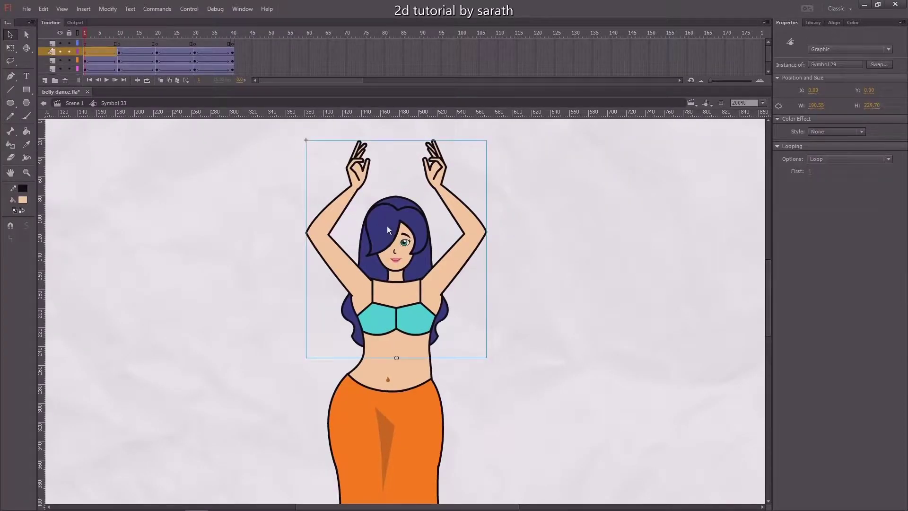
pyautogui.doubleClick(387, 227)
pyautogui.click(385, 229)
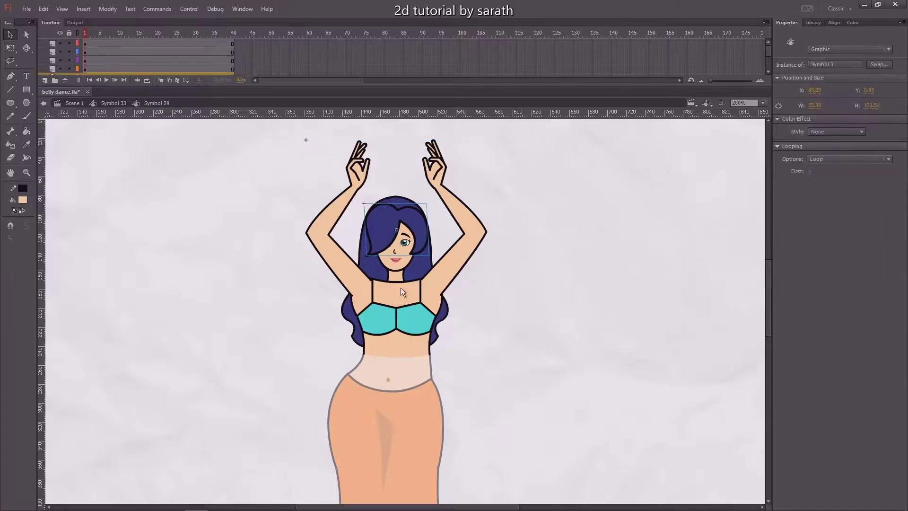
pyautogui.click(443, 287)
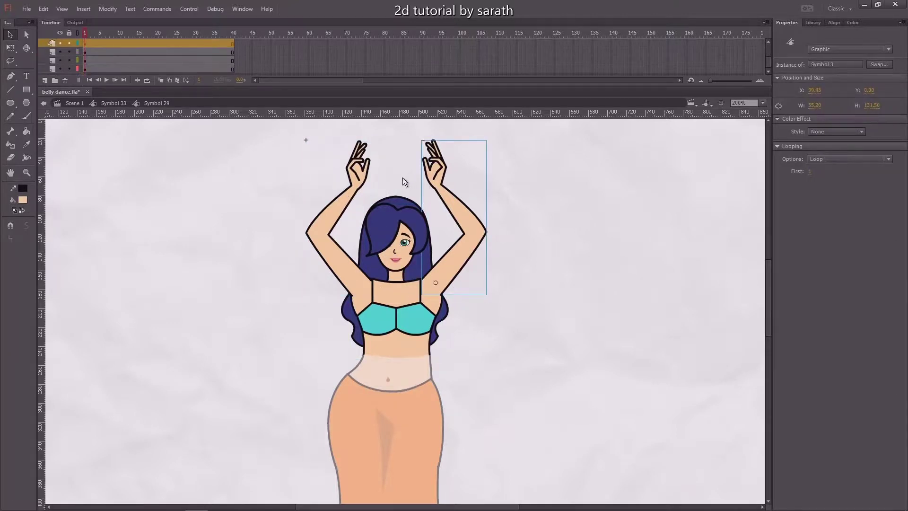
pyautogui.click(421, 225)
pyautogui.hotkey('ctrl', '=')
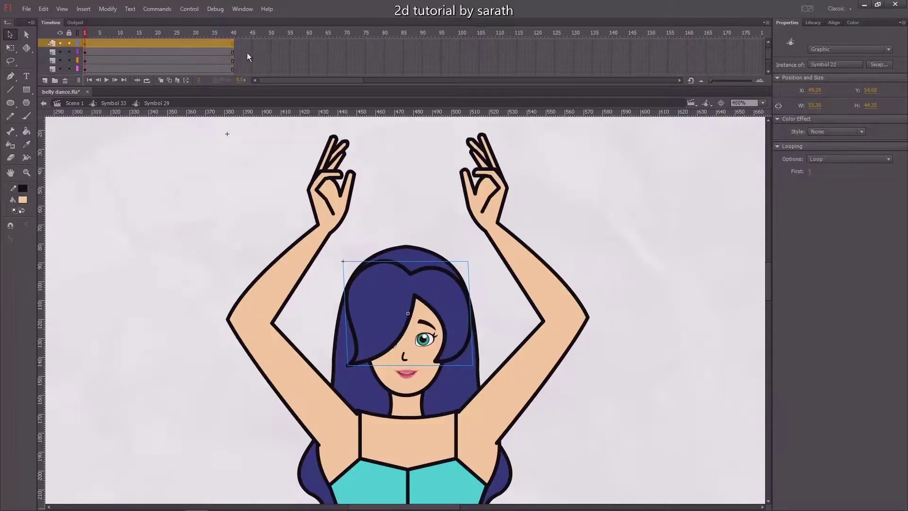
# - Keyframe the front hair at frames 40 and 20, and skew its lower edge slightly to the left at frame 20
pyautogui.click(233, 43)
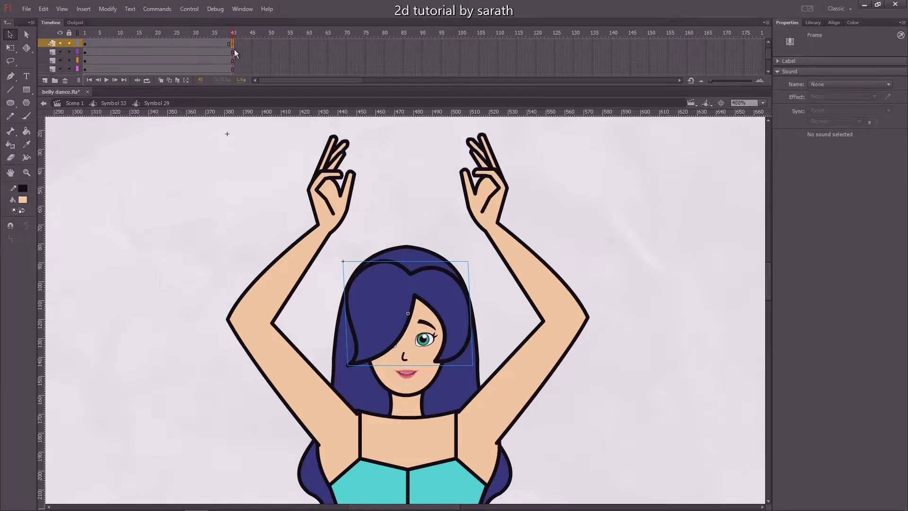
pyautogui.click(159, 44)
pyautogui.hotkey('ctrl', '=')
pyautogui.press('q')
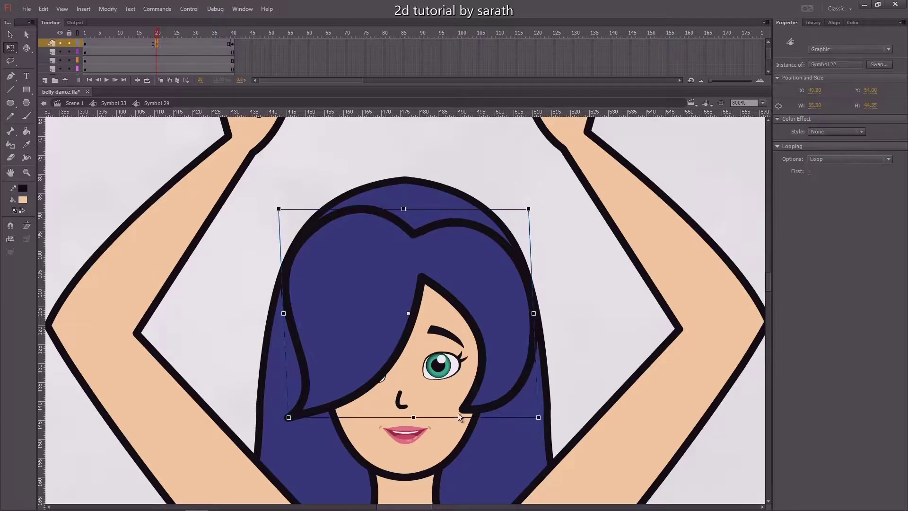
pyautogui.moveTo(450, 418); pyautogui.dragTo(440, 420)
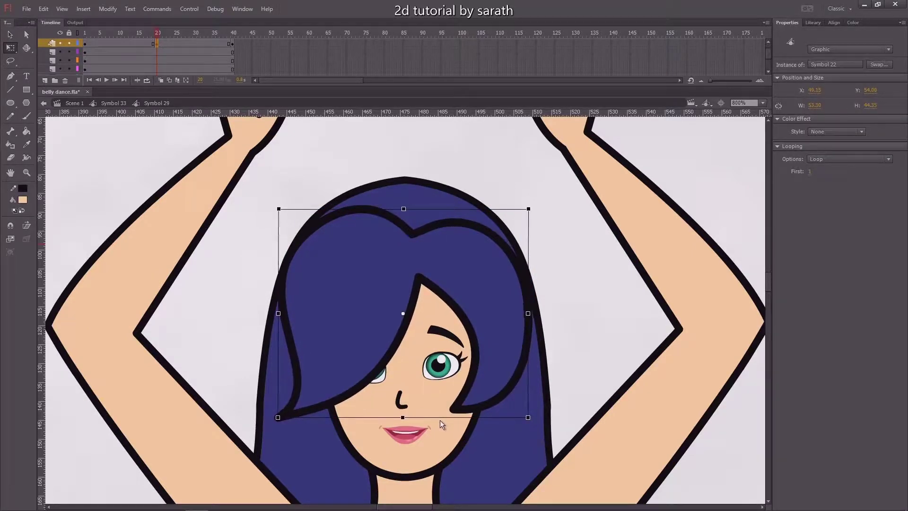
# - Apply a classic tween across all frames of the front hair layer and play the sway
pyautogui.click(49, 44)
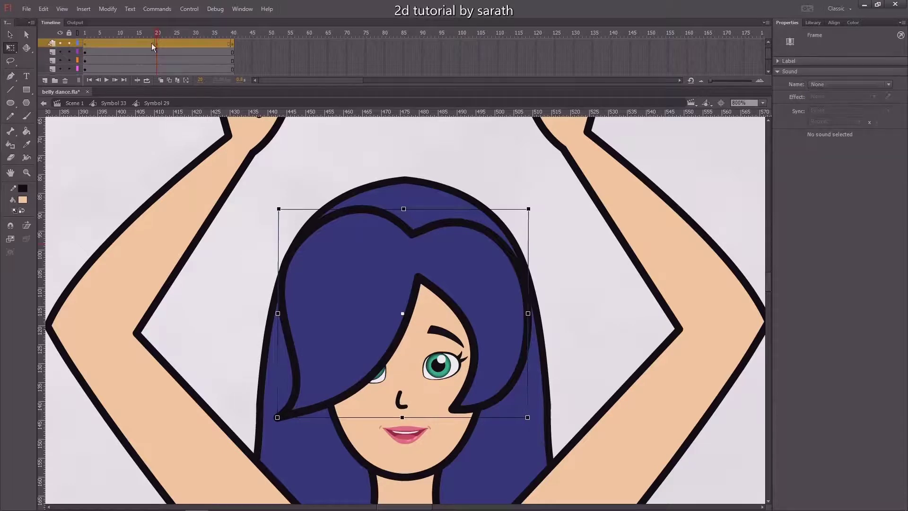
pyautogui.rightClick(153, 46)
pyautogui.click(186, 68)
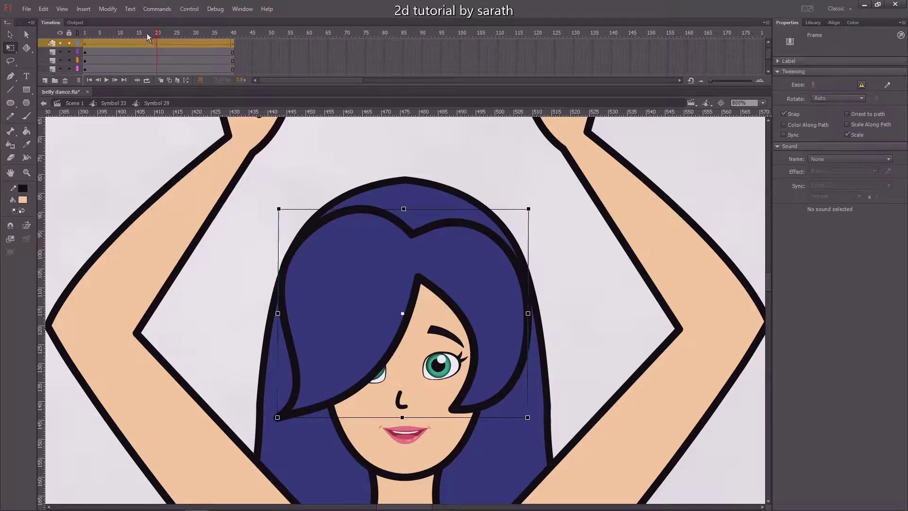
pyautogui.press('Return')
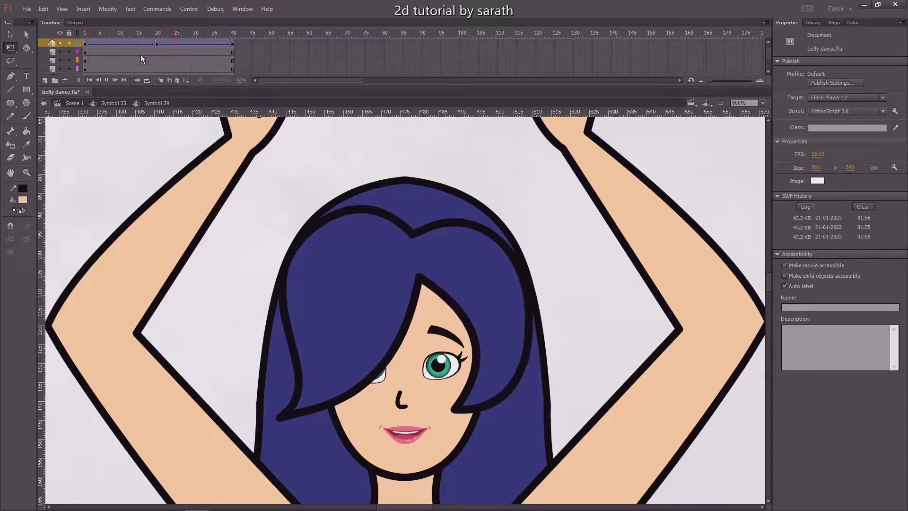
# - Add front hair keyframes at frames 10 and 30, and apply an ease out to all four tween spans
pyautogui.click(121, 44)
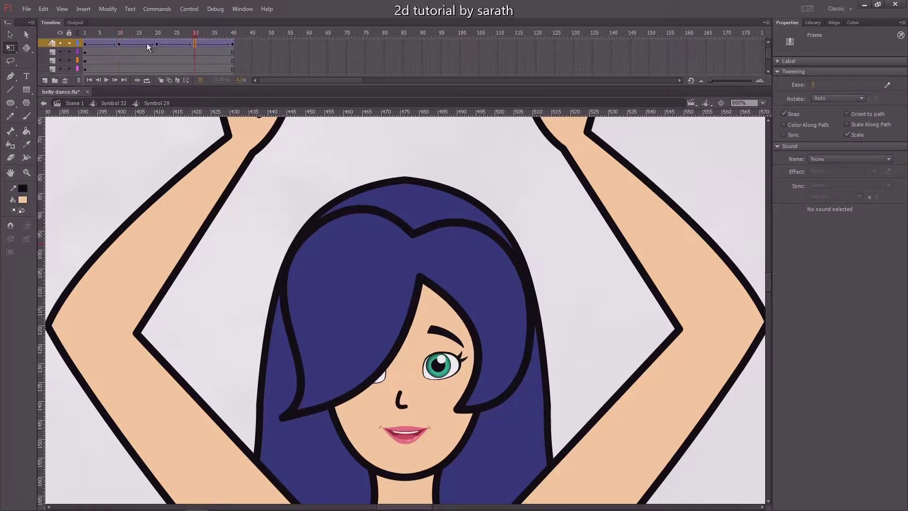
pyautogui.moveTo(103, 45); pyautogui.dragTo(214, 43)
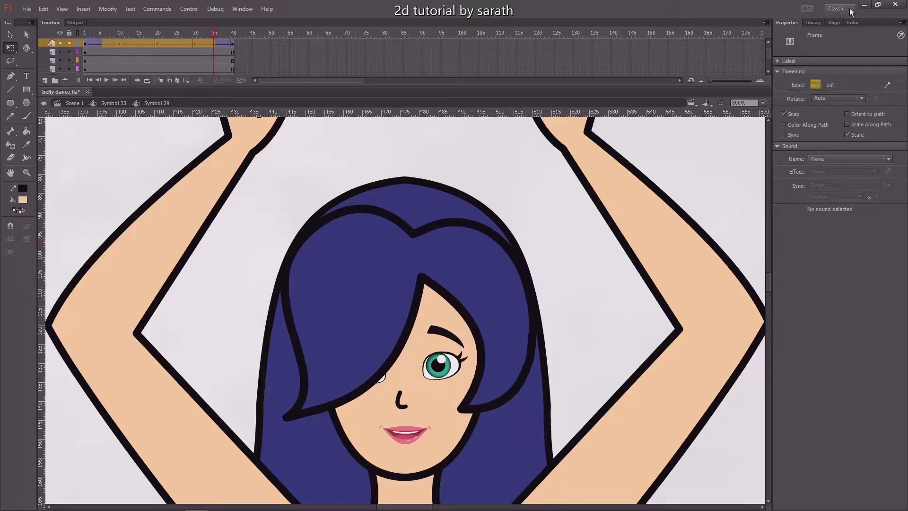
pyautogui.press('Return')
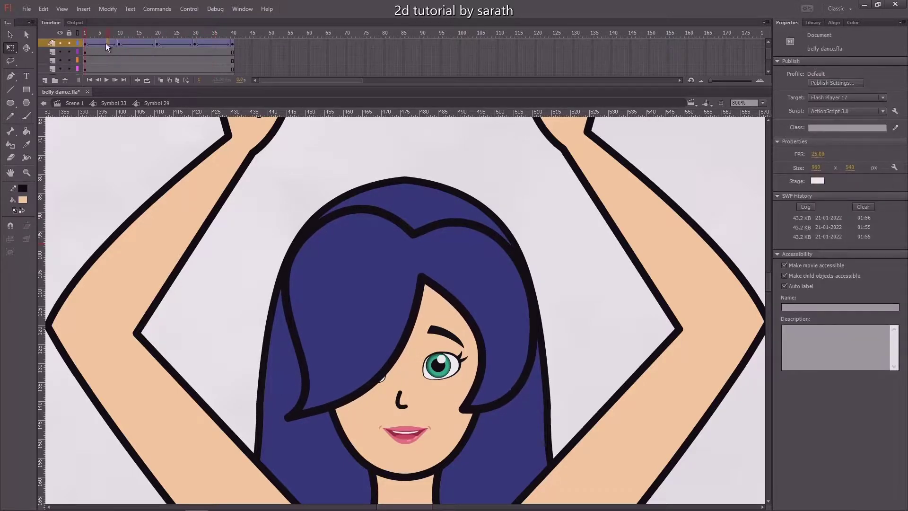
# - Set the ease to -100 on the front hair spans leading into frames 10 and 30, and play the sway
pyautogui.click(107, 44)
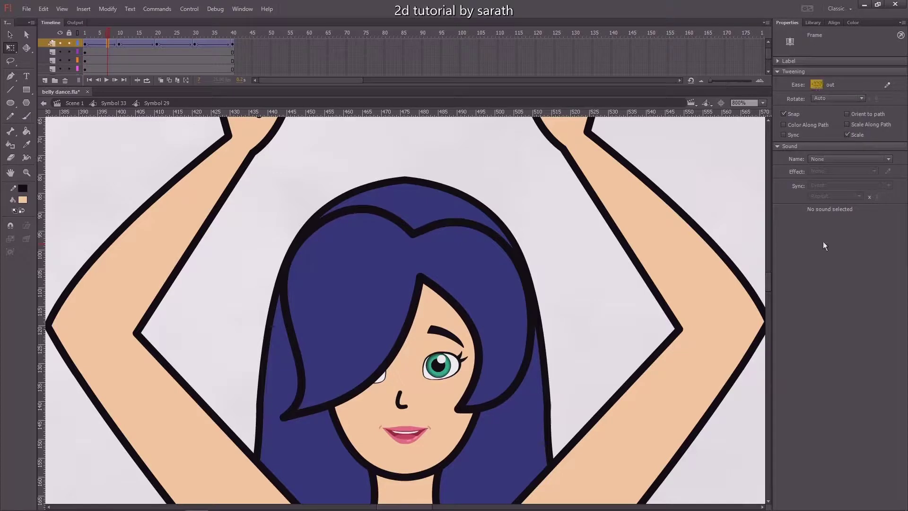
pyautogui.write('-100')
pyautogui.press('Return')
pyautogui.click(183, 43)
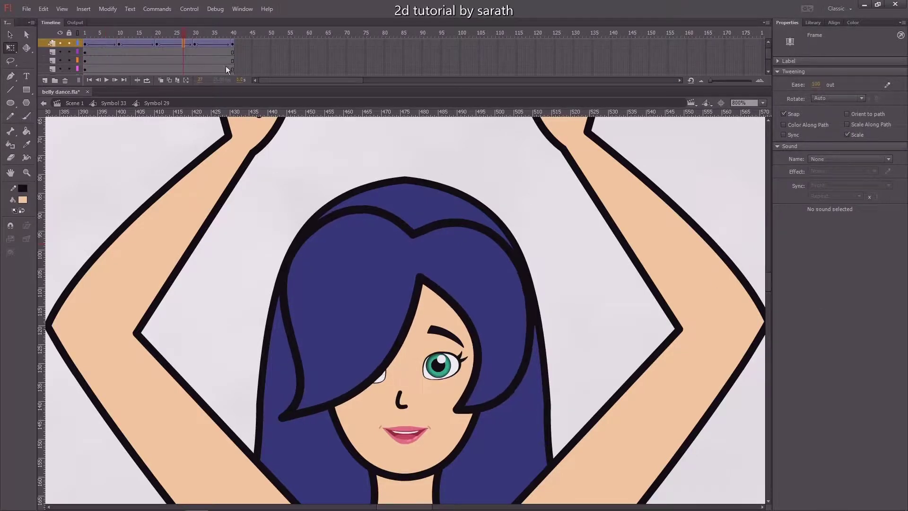
pyautogui.write('-100')
pyautogui.press('Return')
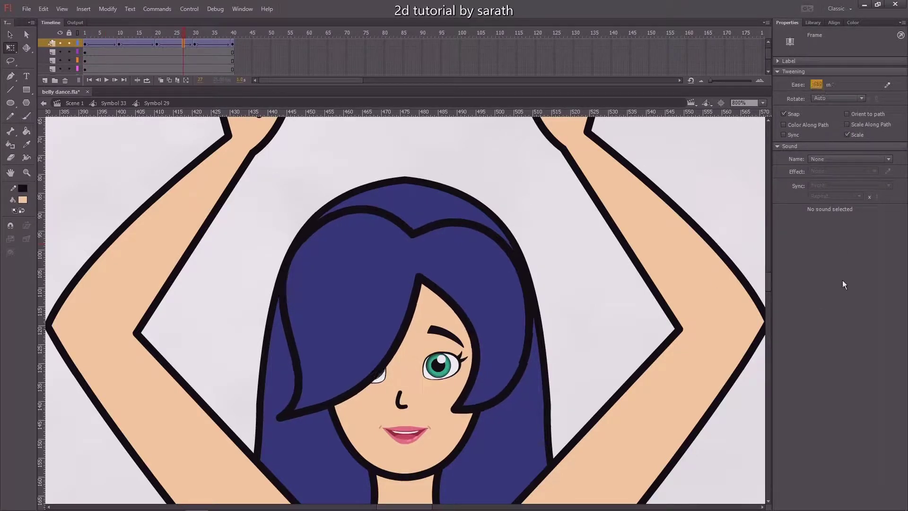
pyautogui.press('Return')
pyautogui.hotkey('ctrl', '-')
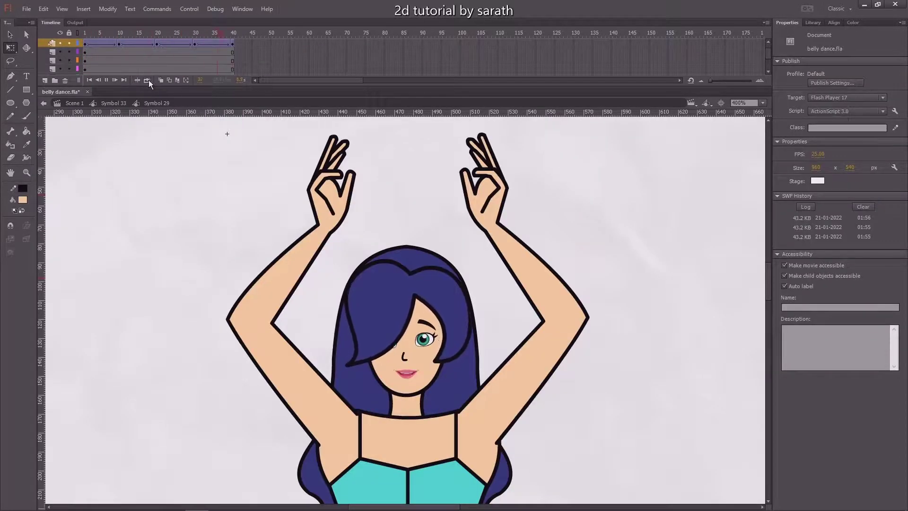
# - Keyframe the back hair at frames 40 and 20, and skew its lower edge slightly to the left at frame 20
pyautogui.press('v')
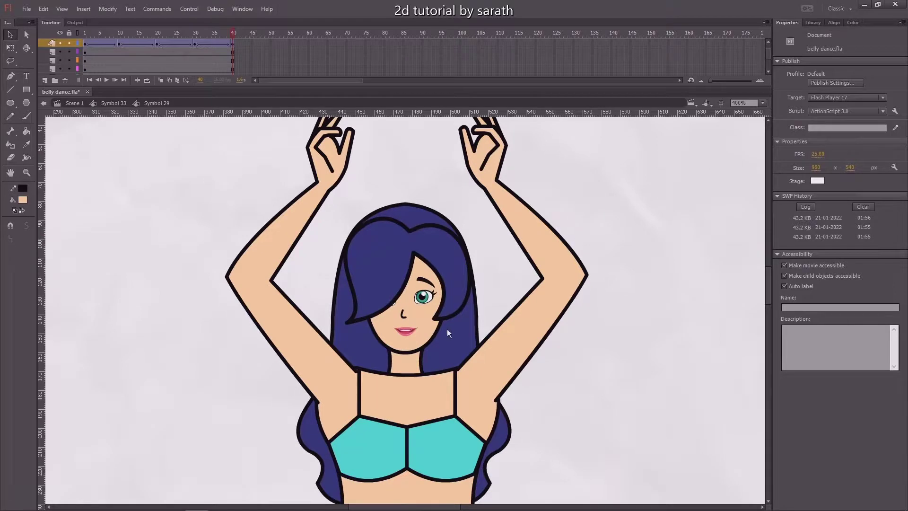
pyautogui.click(447, 328)
pyautogui.scroll(-3, 466, 276)
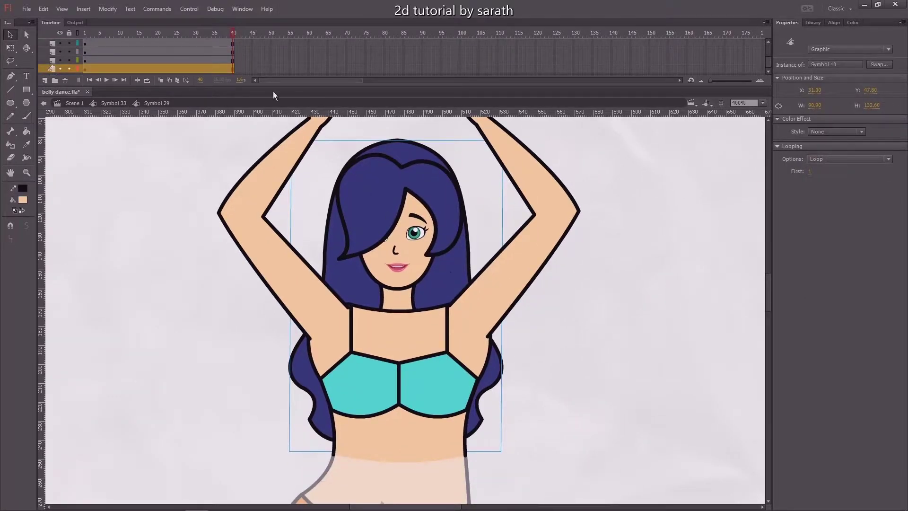
pyautogui.click(232, 69)
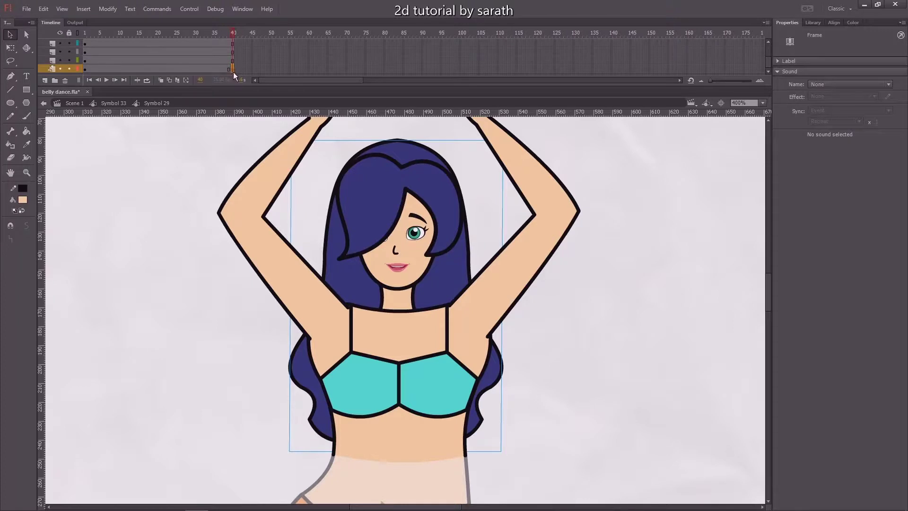
pyautogui.click(157, 69)
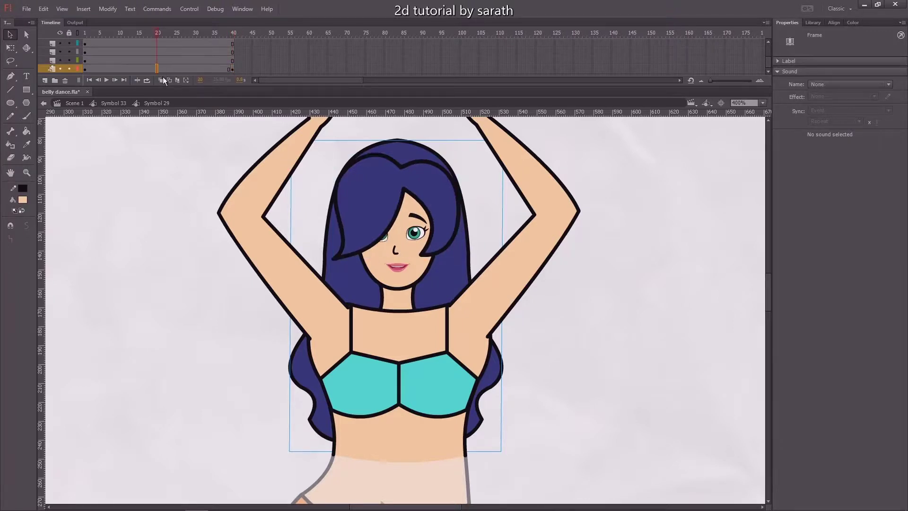
pyautogui.press('q')
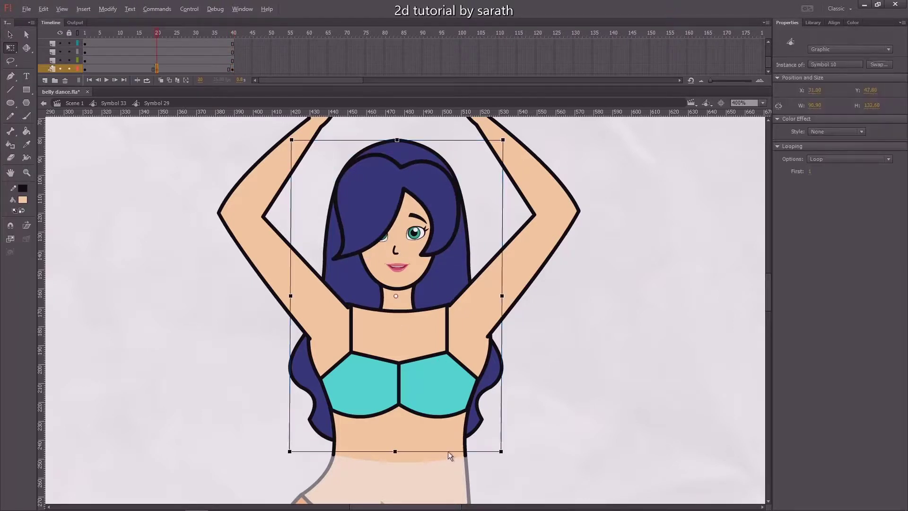
pyautogui.moveTo(449, 450); pyautogui.dragTo(443, 450)
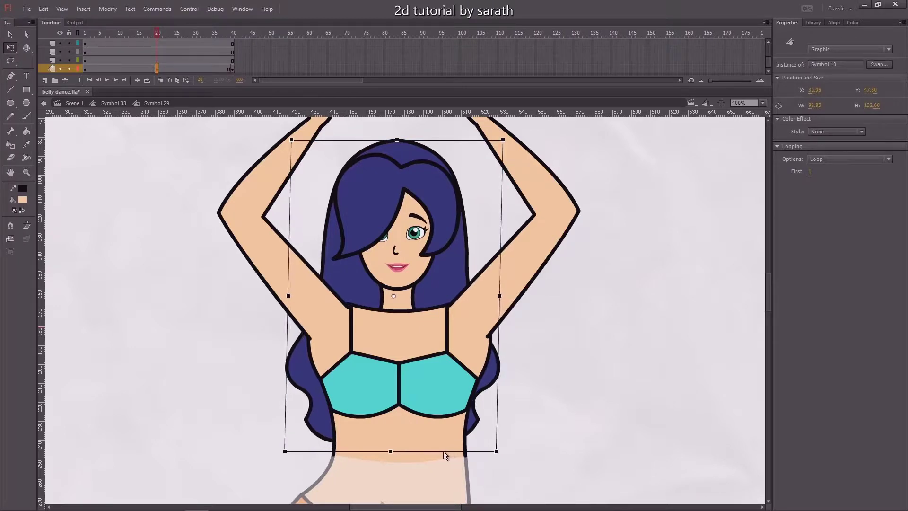
# - Skew the back hair's lower edge slightly to the right at frame 1, and copy that pose to frame 40
pyautogui.click(86, 69)
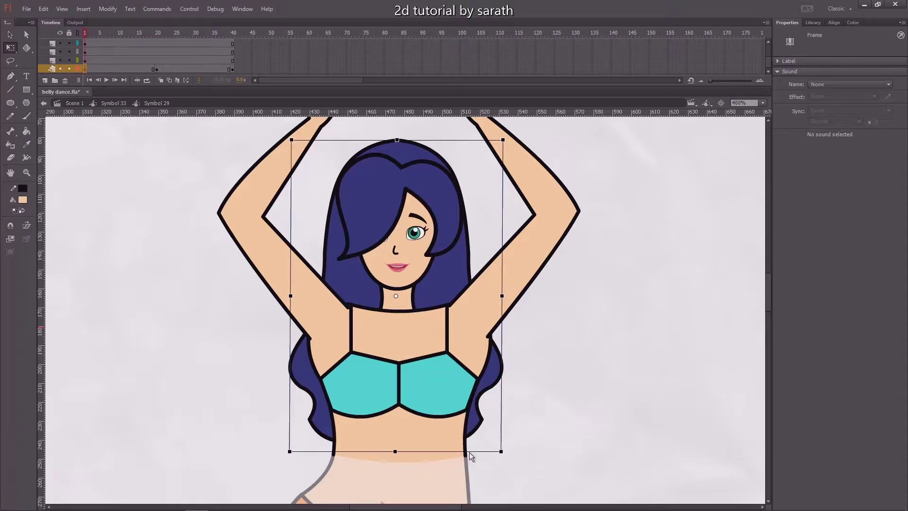
pyautogui.moveTo(469, 453); pyautogui.dragTo(471, 453)
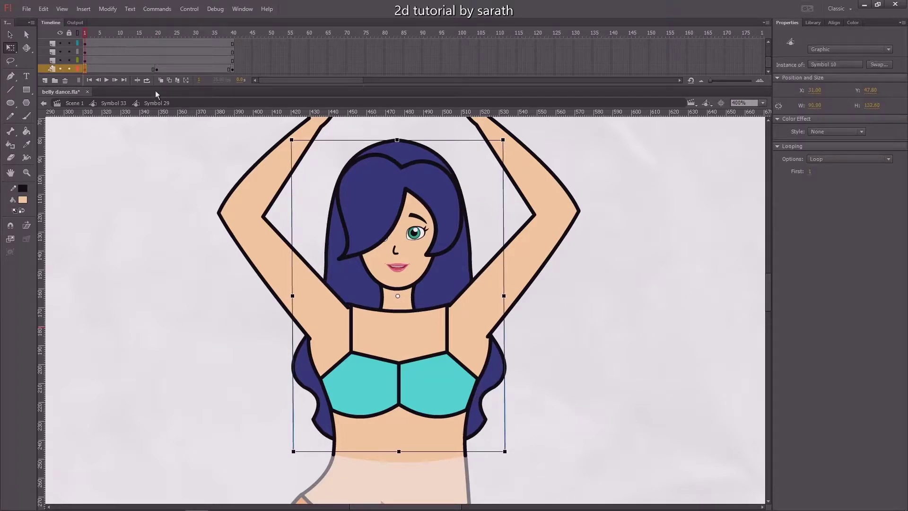
pyautogui.click(104, 68)
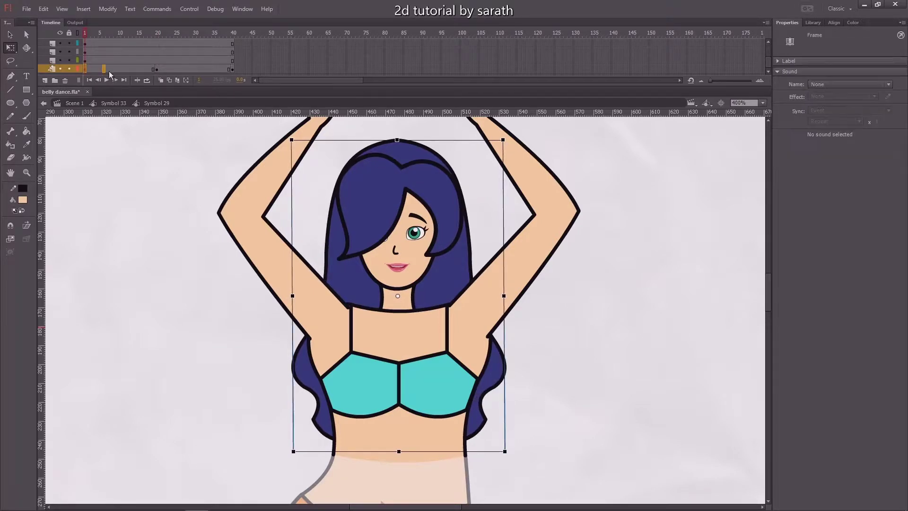
pyautogui.click(233, 69)
# - Apply a classic tween across all frames of the back hair layer and play the sway
pyautogui.click(56, 71)
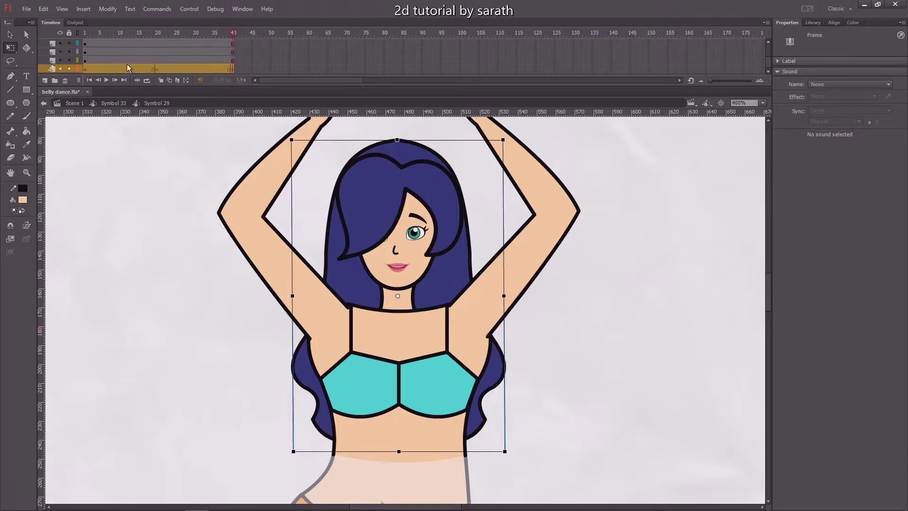
pyautogui.rightClick(143, 67)
pyautogui.click(171, 93)
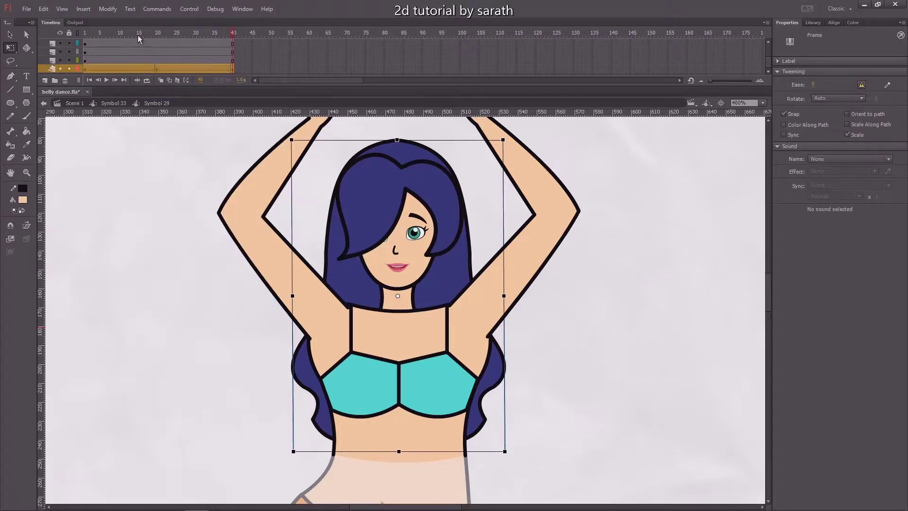
pyautogui.press('Return')
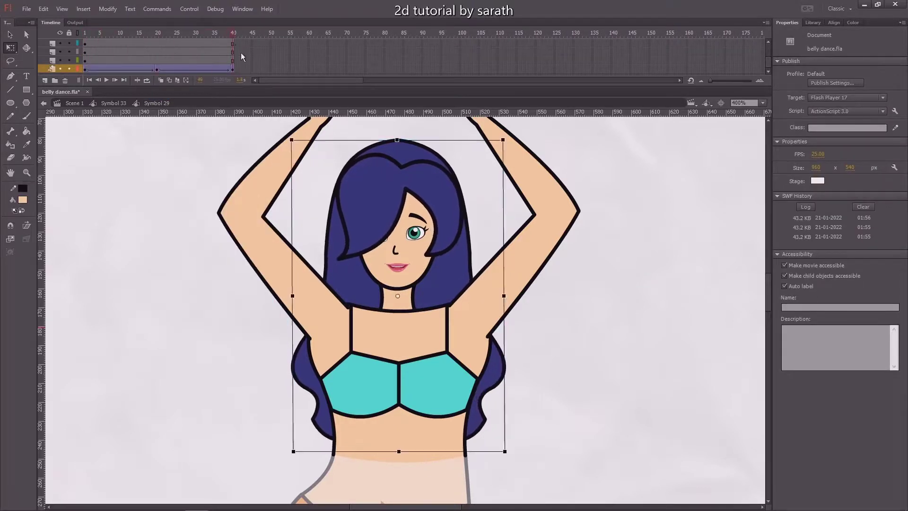
# - Add back hair keyframes at frames 10 and 30, apply an ease out to all its tween spans, and play the sway
pyautogui.click(119, 68)
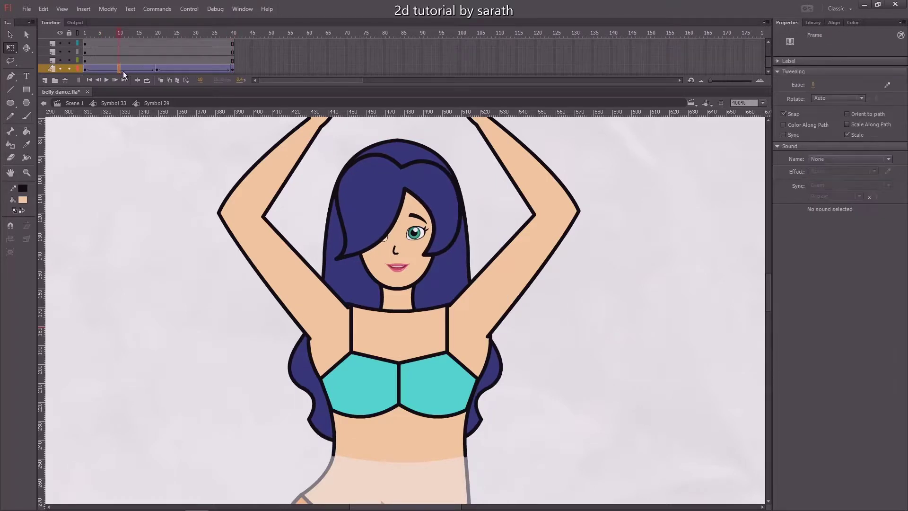
pyautogui.press('F6')
pyautogui.click(193, 68)
pyautogui.press('F6')
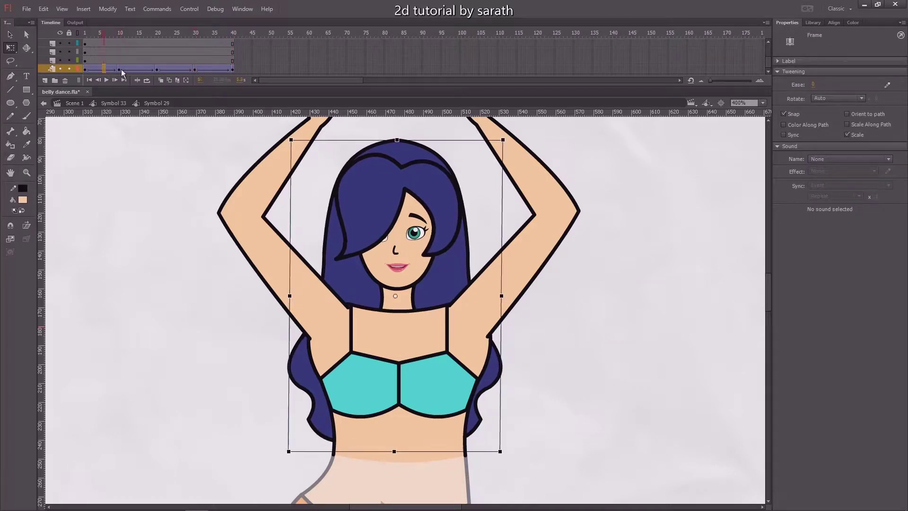
pyautogui.keyDown('shift'); pyautogui.click(212, 69); pyautogui.keyUp('shift')
pyautogui.moveTo(812, 87); pyautogui.dragTo(836, 7)
pyautogui.press('Return')
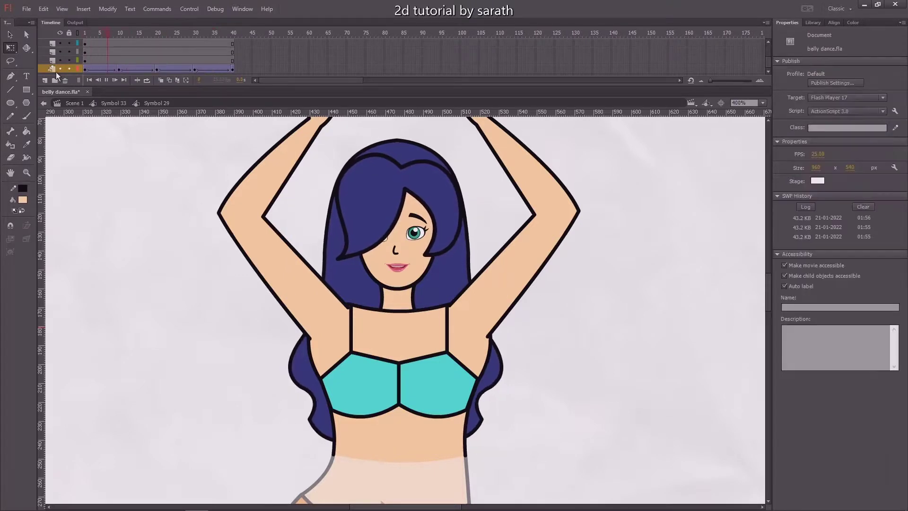
# - Set the ease to -100 on the back hair spans leading into frames 10 and 30, and play the sway
pyautogui.click(104, 70)
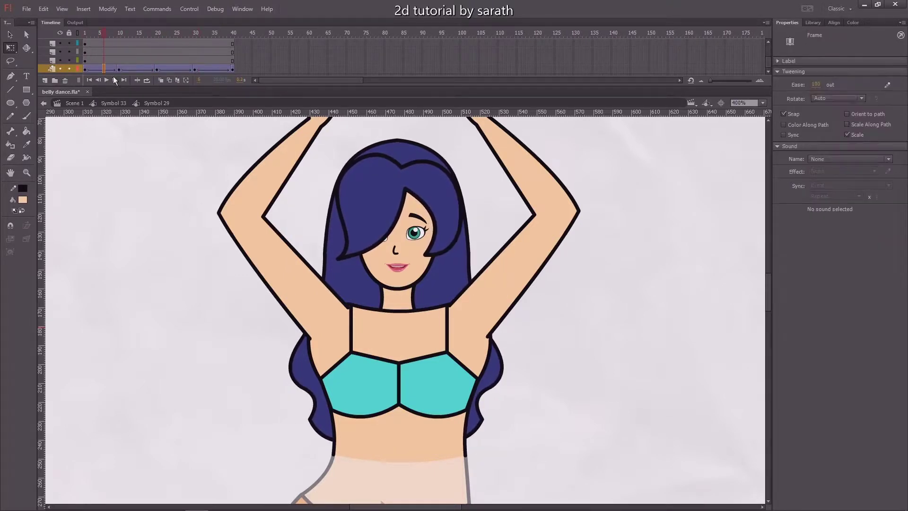
pyautogui.click(176, 70)
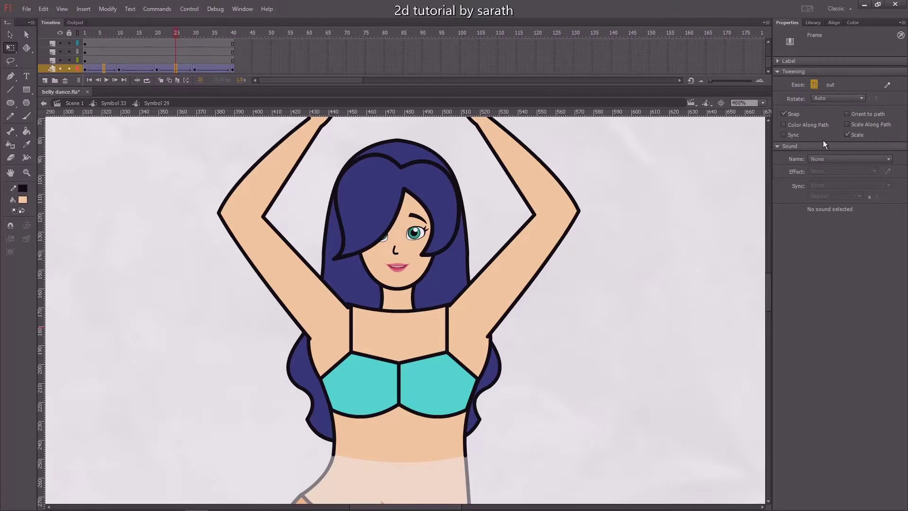
pyautogui.moveTo(823, 140); pyautogui.dragTo(830, 311)
pyautogui.press('Return')
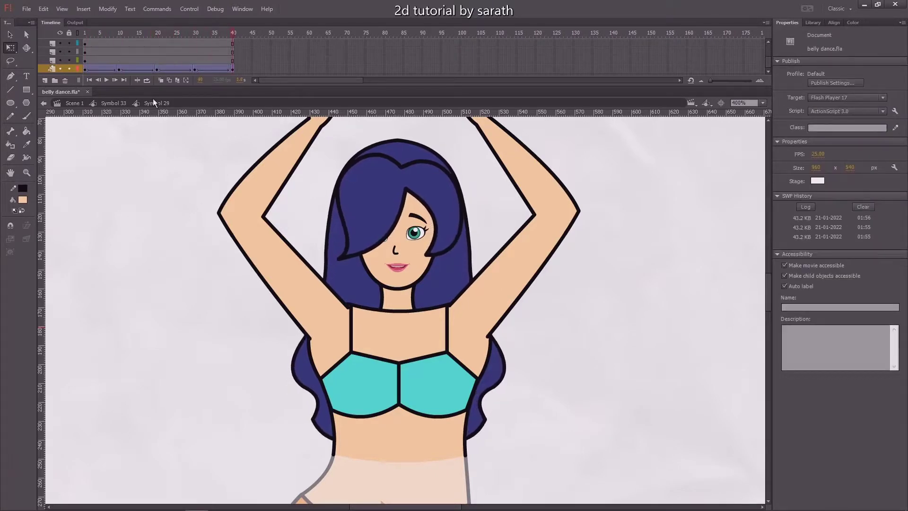
# - Delay the back hair by moving its frame 10 keyframe to frame 12 and its frame 20 keyframe to frame 23, then play it
pyautogui.click(119, 69)
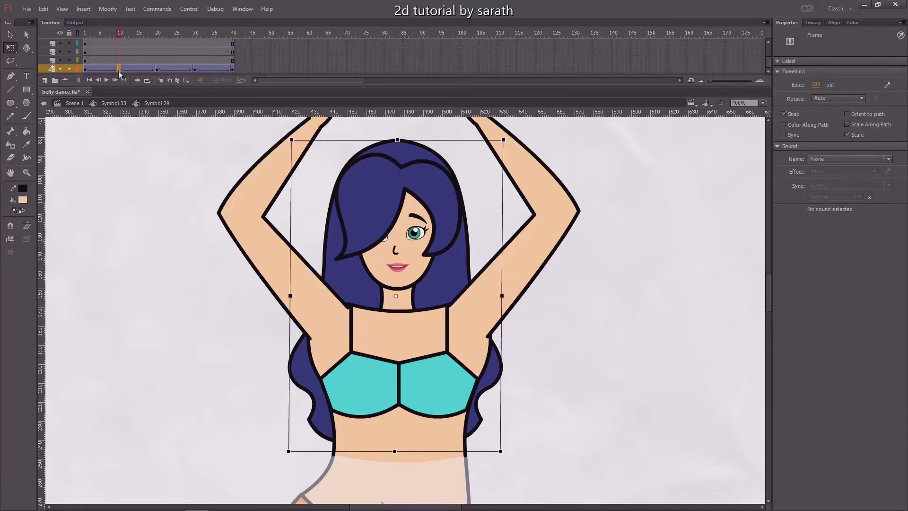
pyautogui.click(126, 70)
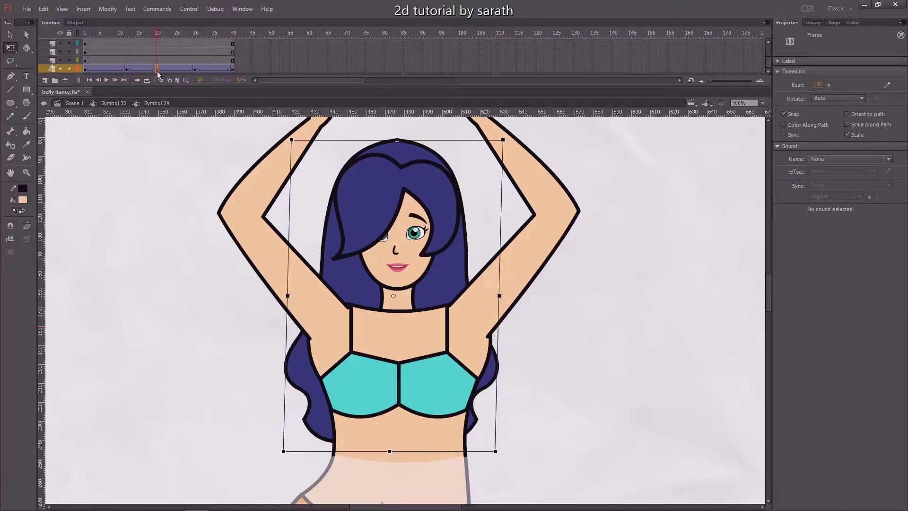
pyautogui.press('Return')
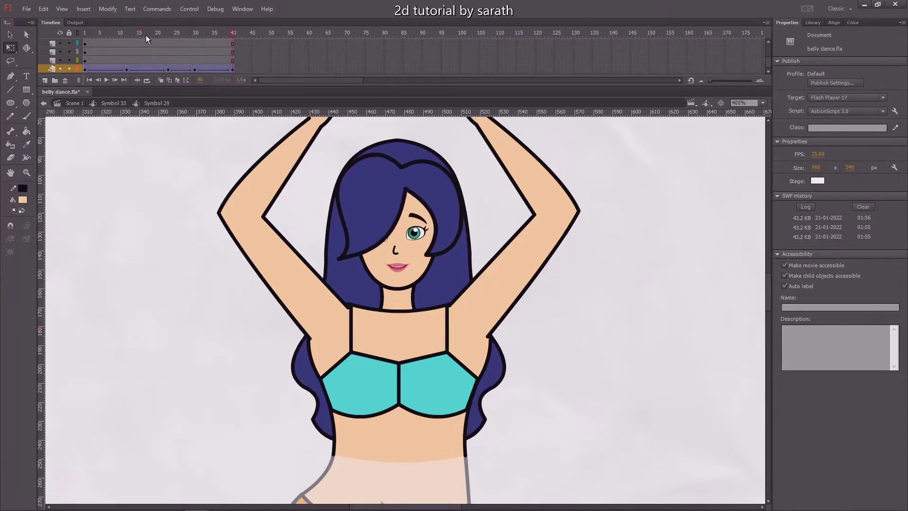
# - Move the front hair keyframes at frames 10, 20 and 30 earlier to frames 8, 18 and 26, and play the sway
pyautogui.click(84, 69)
pyautogui.click(357, 197)
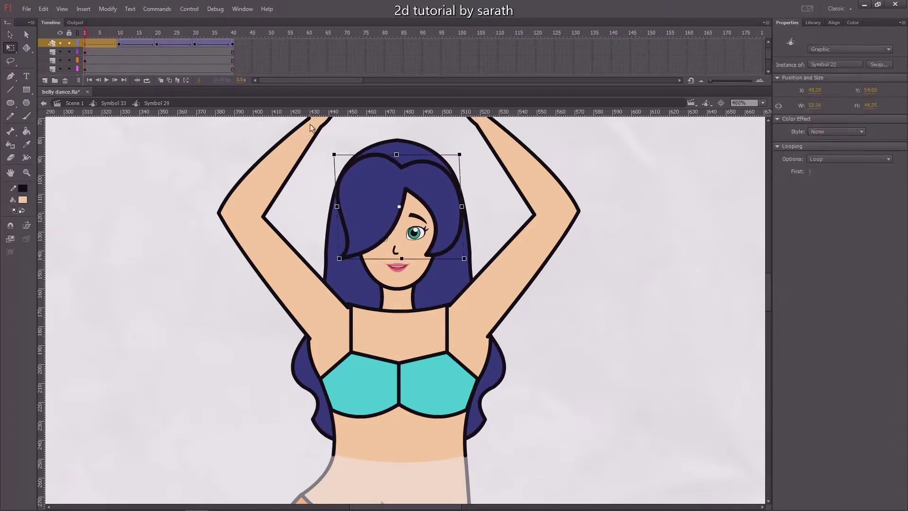
pyautogui.click(119, 44)
pyautogui.keyDown('shift'); pyautogui.click(157, 43); pyautogui.keyUp('shift')
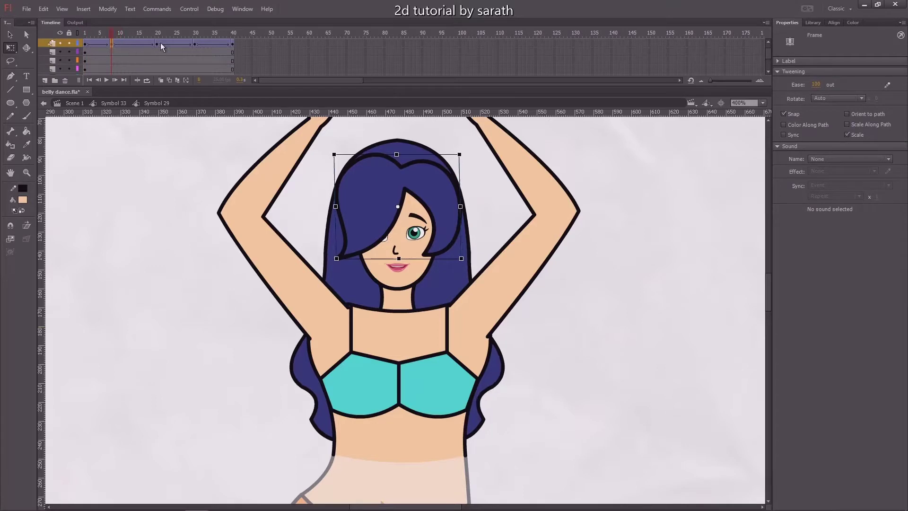
pyautogui.moveTo(158, 41); pyautogui.dragTo(181, 42)
pyautogui.press('Return')
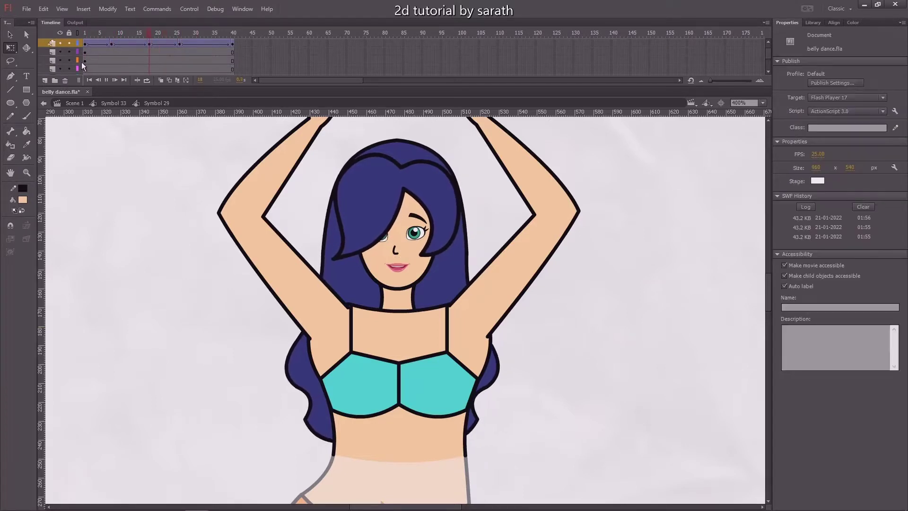
# - Replay the hair sway, exit to Symbol 33, and play the dance loop to check the hair against the whole body
pyautogui.press('v')
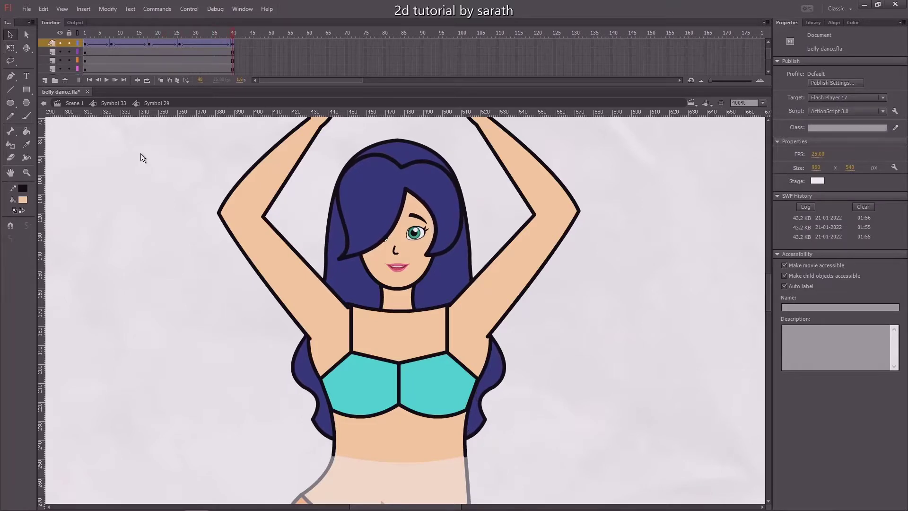
pyautogui.press('Return')
pyautogui.doubleClick(166, 193)
pyautogui.press('Return')
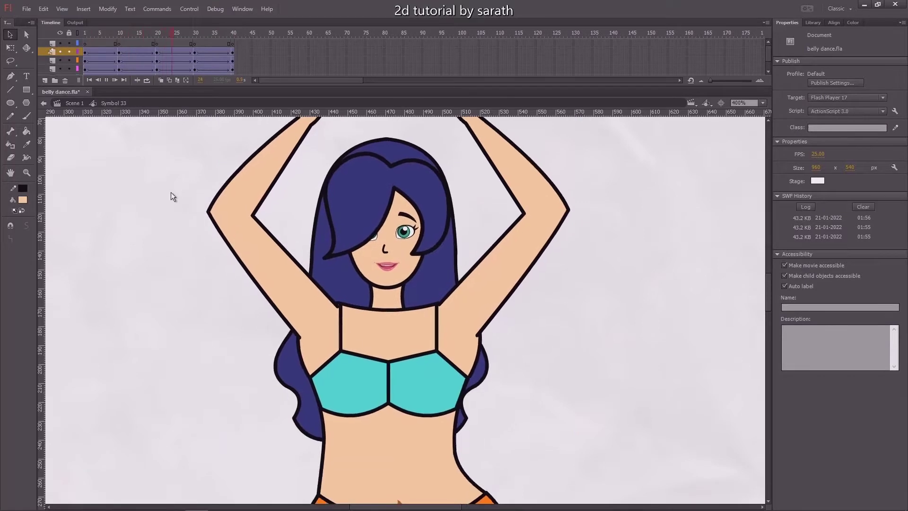
pyautogui.hotkey('ctrl', '-')
pyautogui.press('Return')
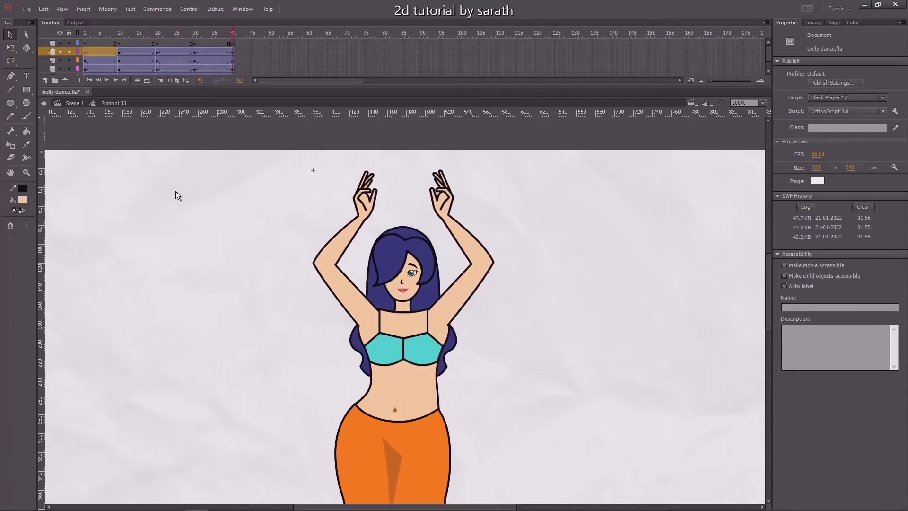
pyautogui.hotkey('ctrl', '-')
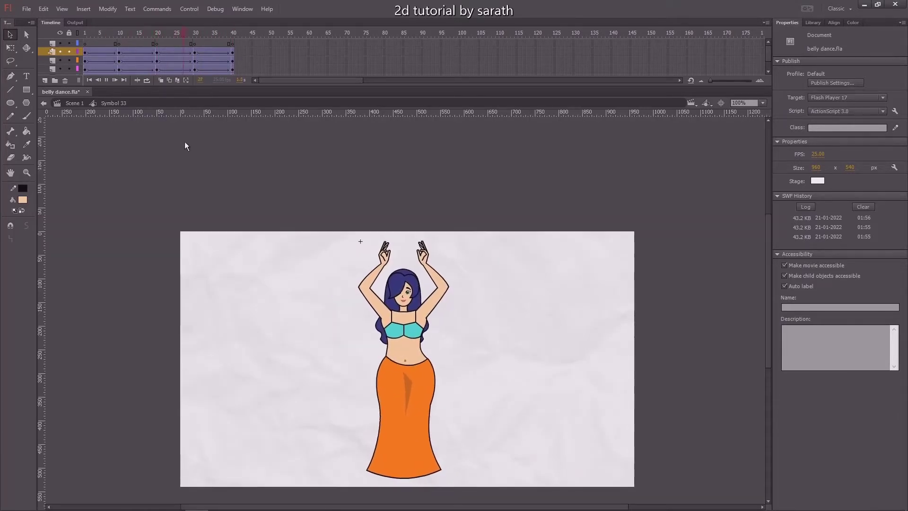
# - Return to Scene 1, save the belly dance file, and play the main timeline
pyautogui.click(74, 103)
pyautogui.hotkey('ctrl', 'shift', 'a')
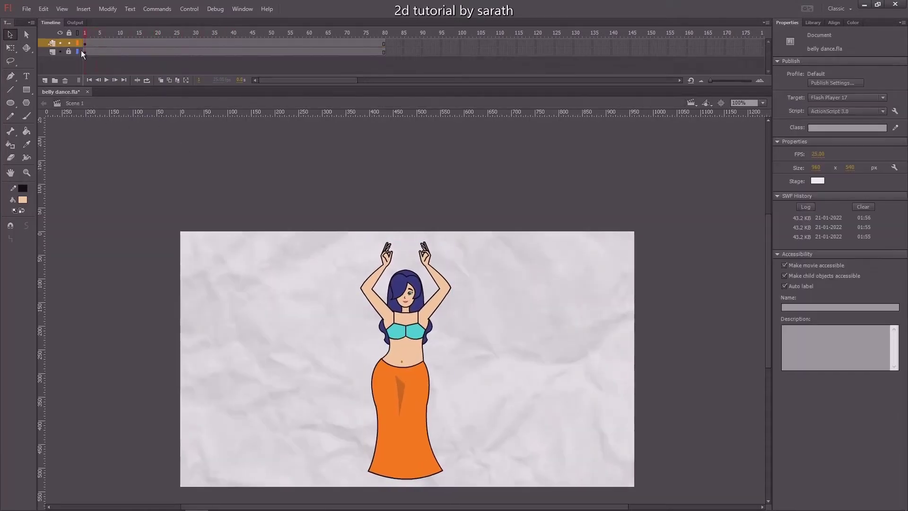
pyautogui.hotkey('ctrl', 's')
pyautogui.press('Return')
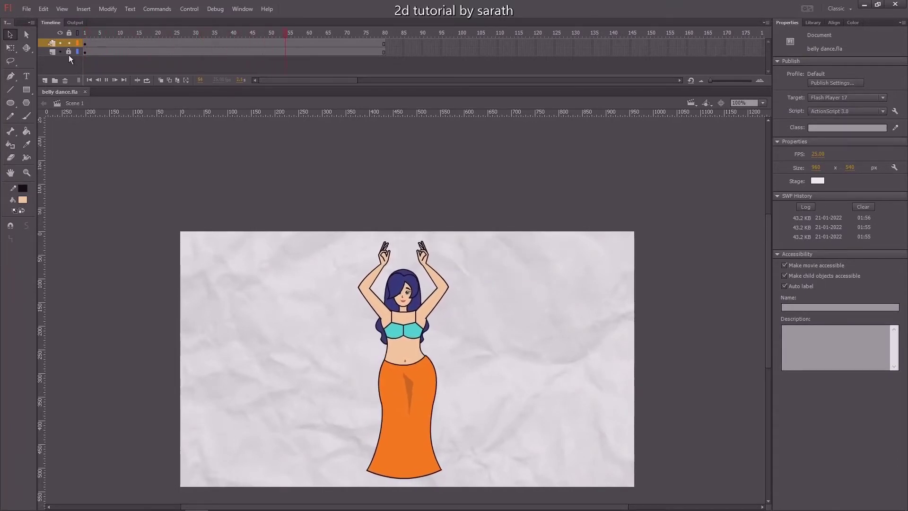
# - Test the movie, watch the looping dance in a maximized preview, and close the preview
pyautogui.hotkey('ctrl', 'Return')
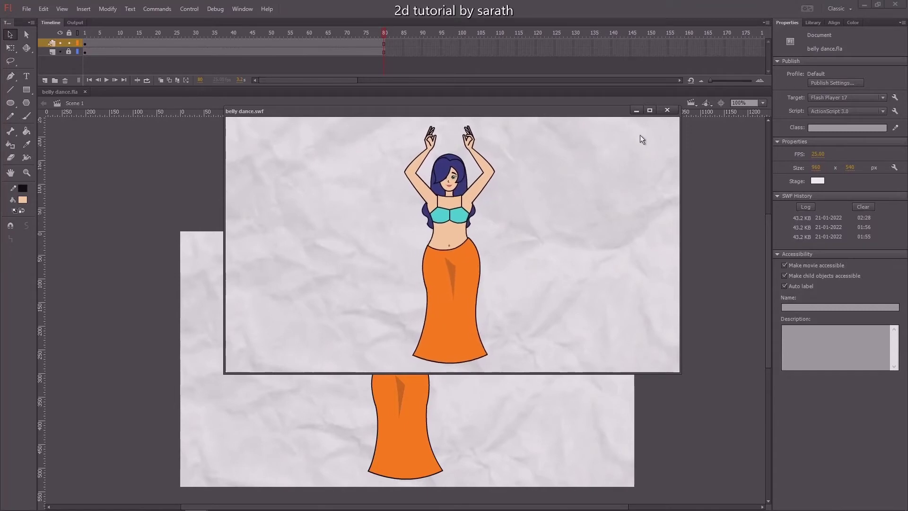
pyautogui.click(649, 110)
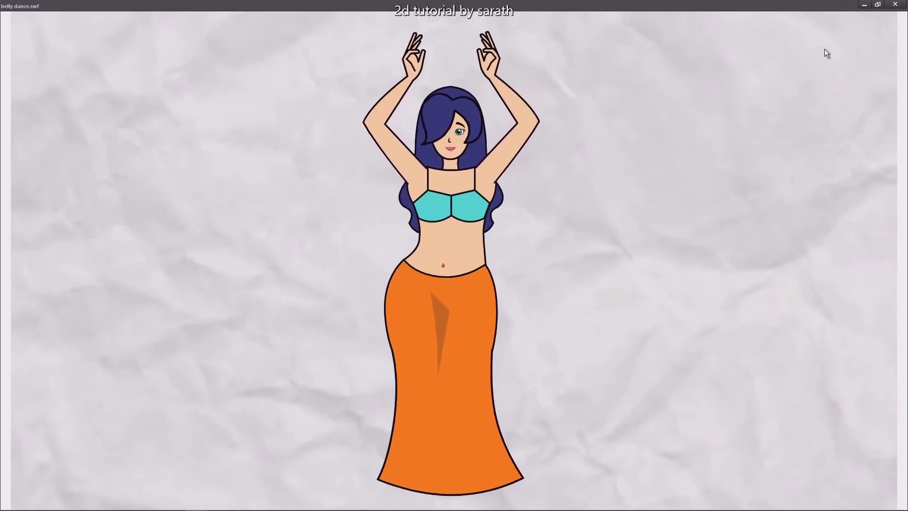
pyautogui.click(895, 5)
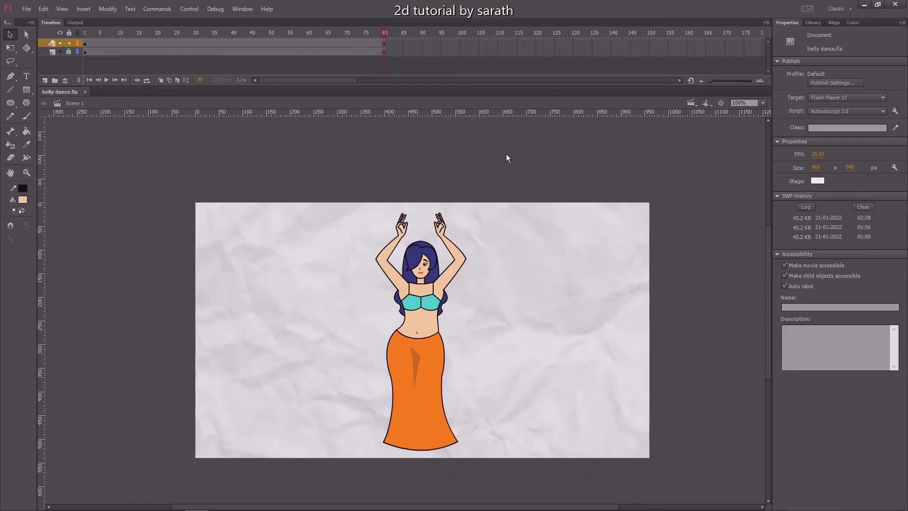